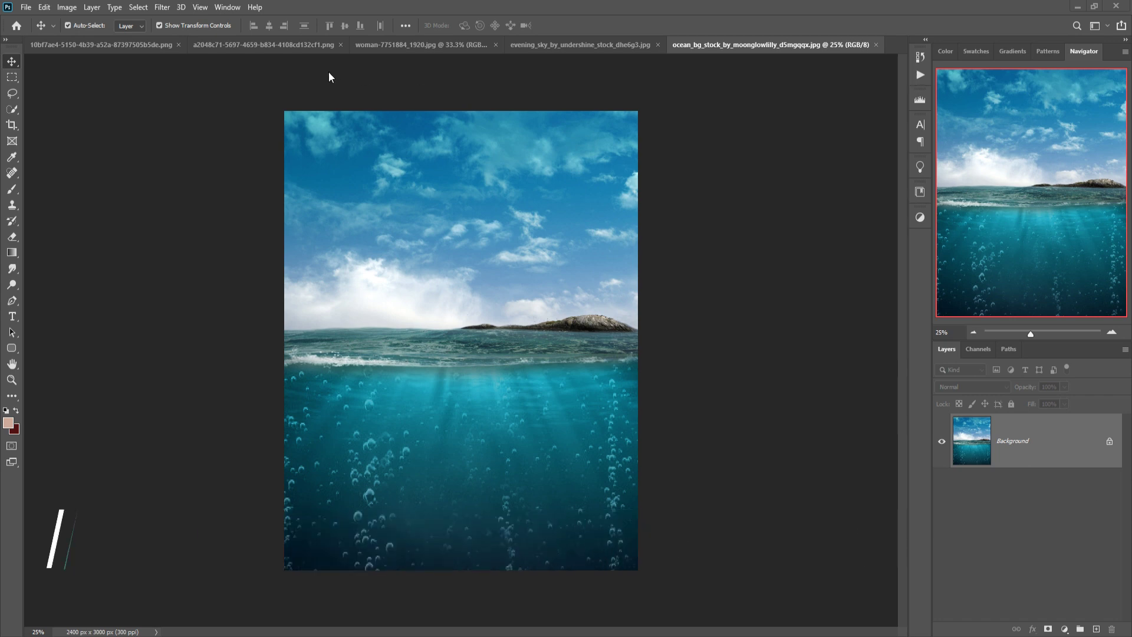
# Create a new 1080 x 1920 px document at 300 ppi and crop its canvas to 1308 x 1410 px
pyautogui.click(27, 8)
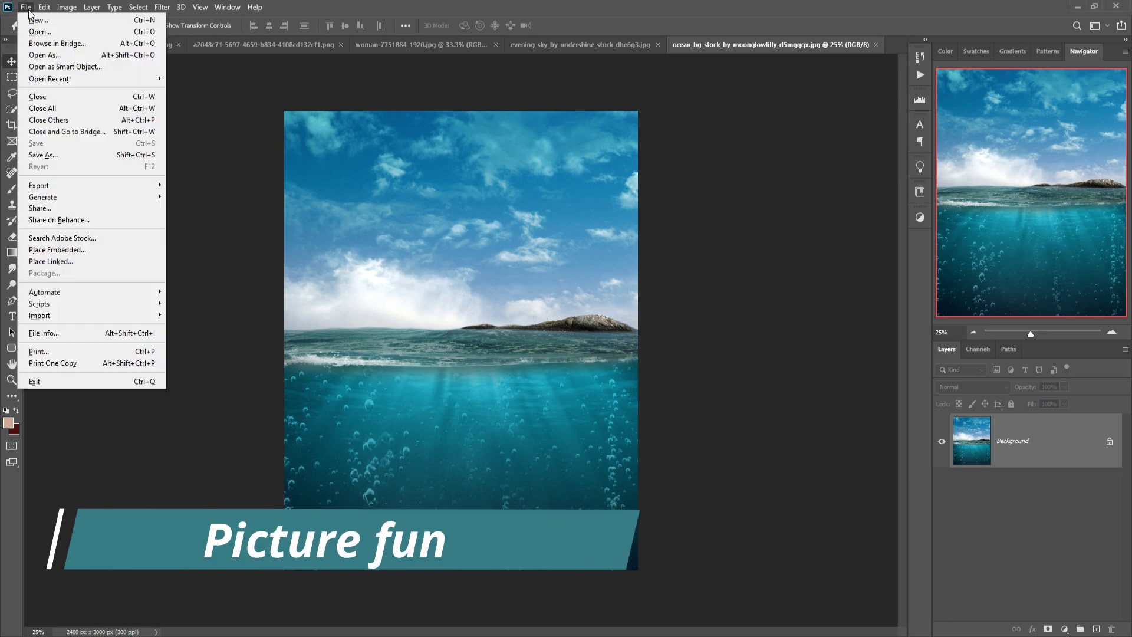
pyautogui.click(33, 21)
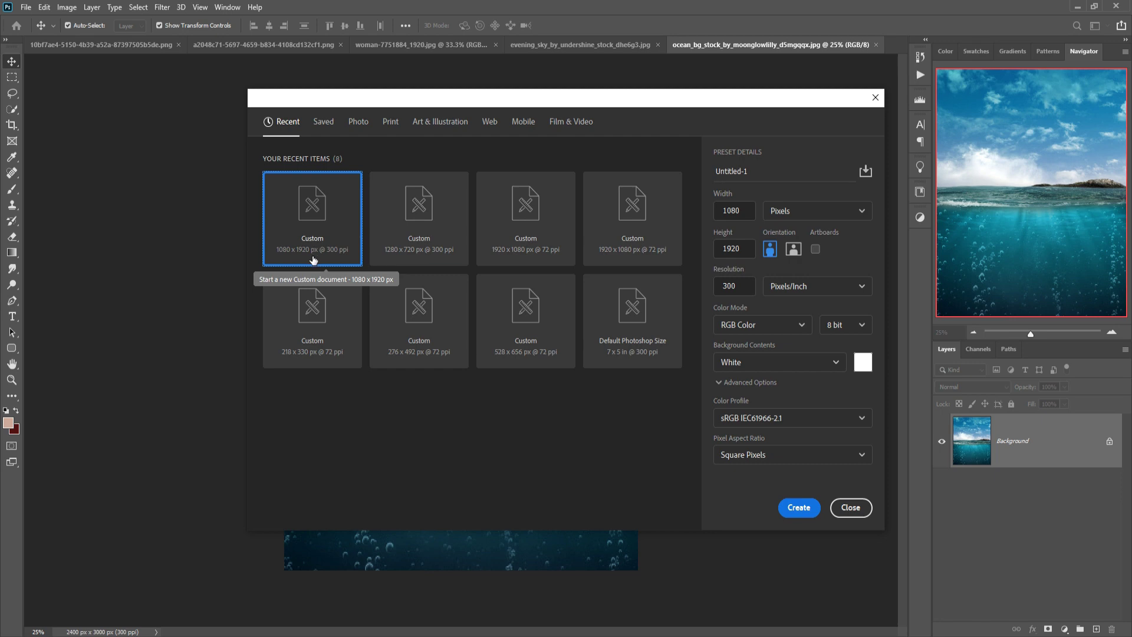
pyautogui.click(799, 508)
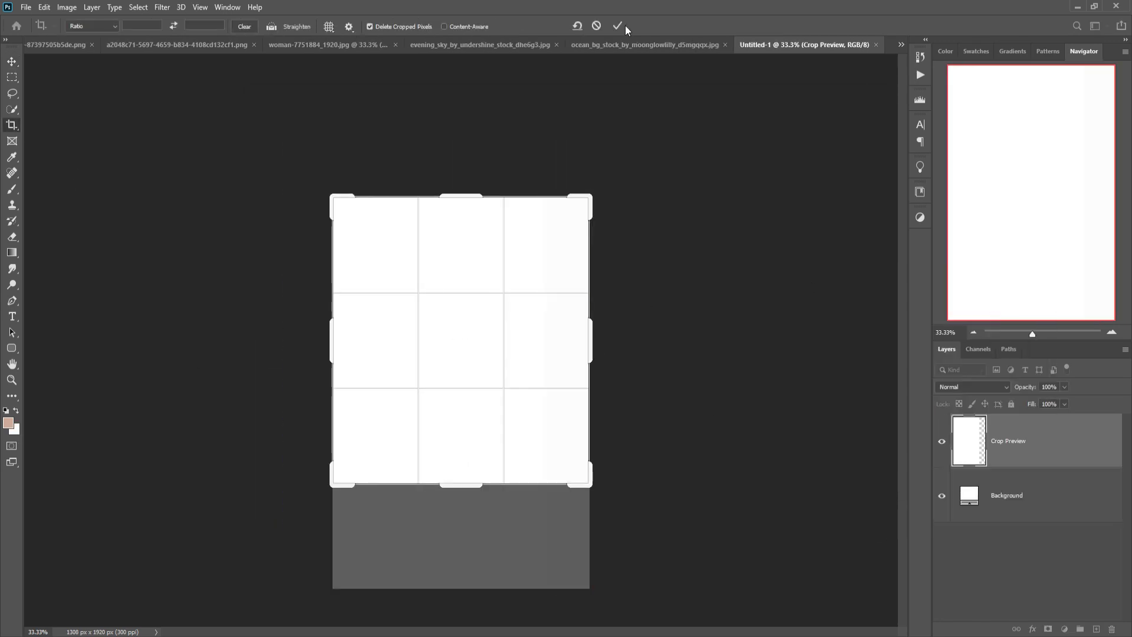
pyautogui.click(617, 26)
pyautogui.click(16, 62)
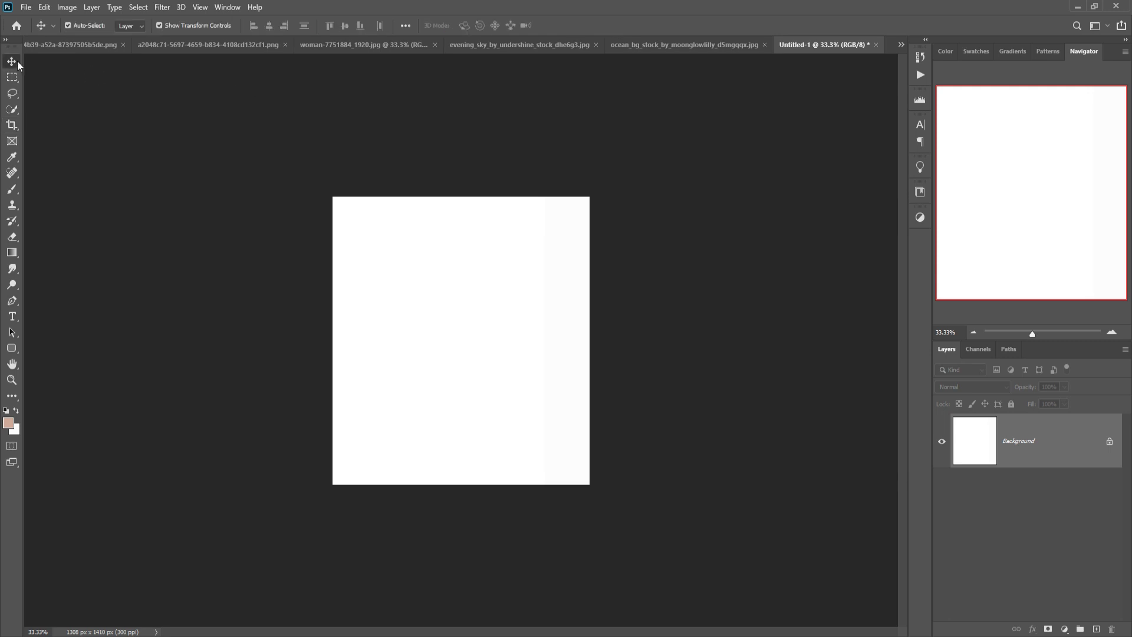
# Select the water and rocks in the ocean image with Quick Selection and copy them into Untitled-1
pyautogui.click(668, 44)
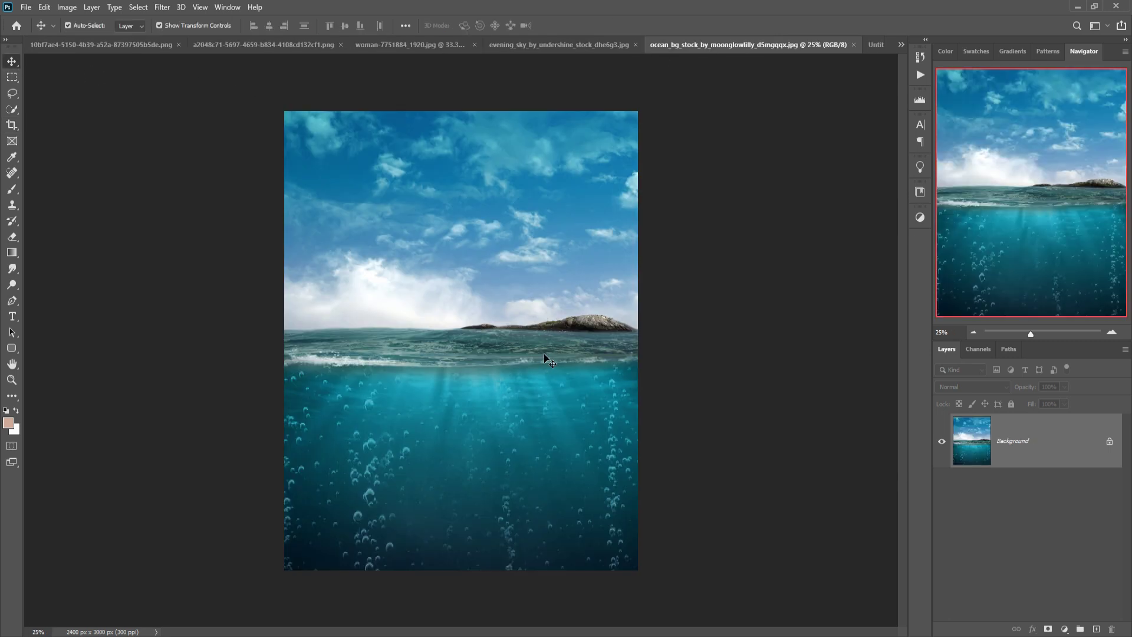
pyautogui.click(12, 109)
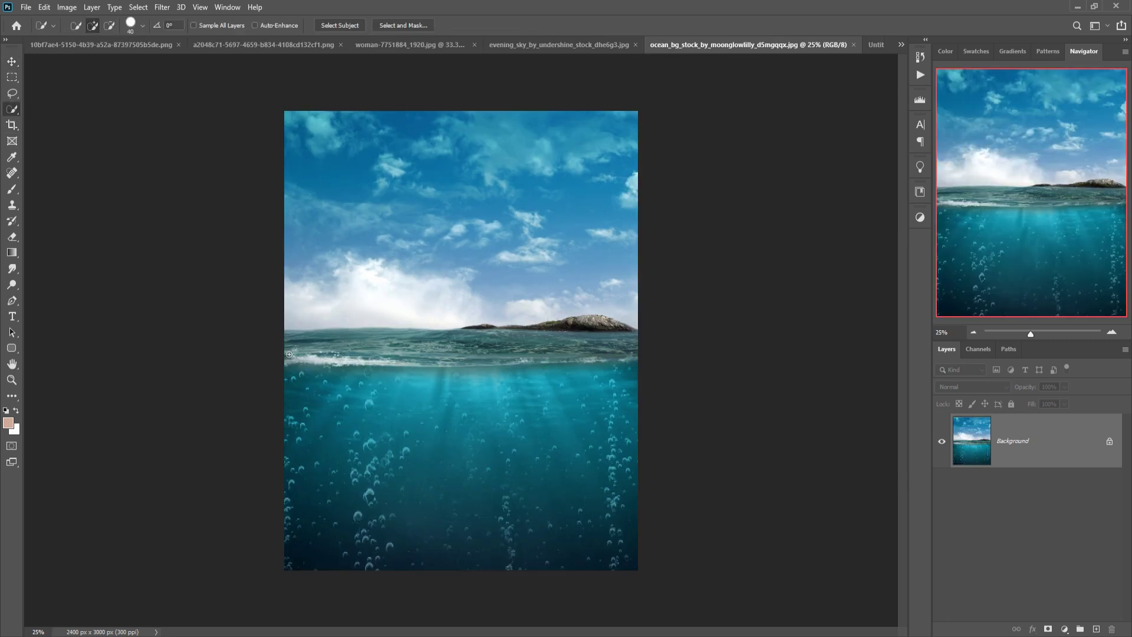
pyautogui.moveTo(296, 349)
pyautogui.mouseDown()
pyautogui.moveTo(389, 351)
pyautogui.moveTo(589, 324)
pyautogui.moveTo(636, 341)
pyautogui.mouseUp()
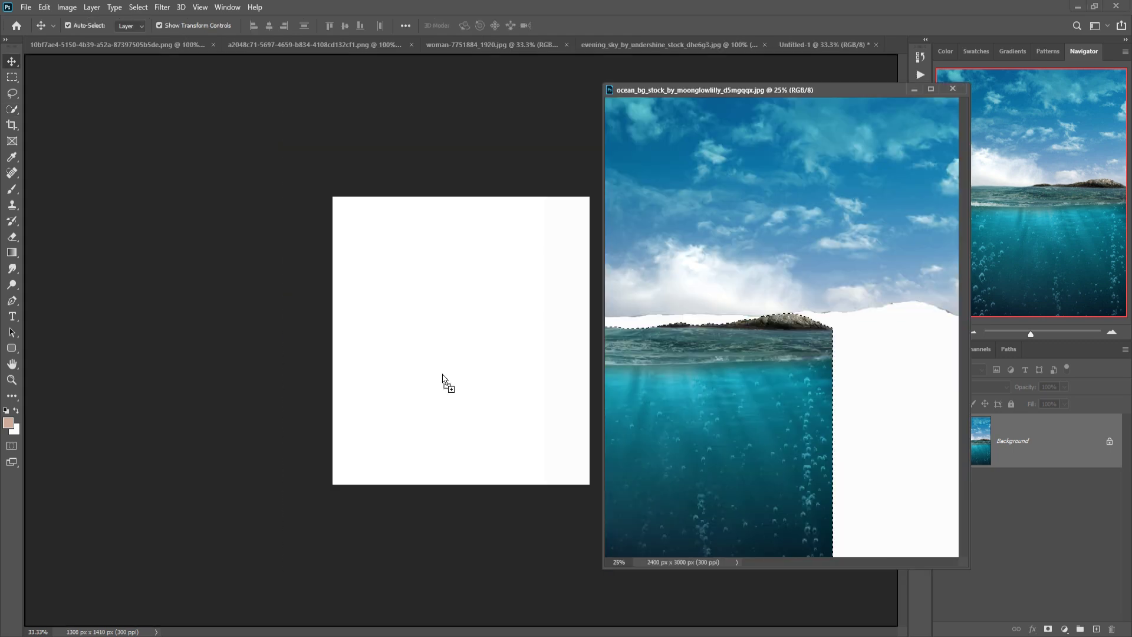
pyautogui.moveTo(442, 382); pyautogui.dragTo(447, 379)
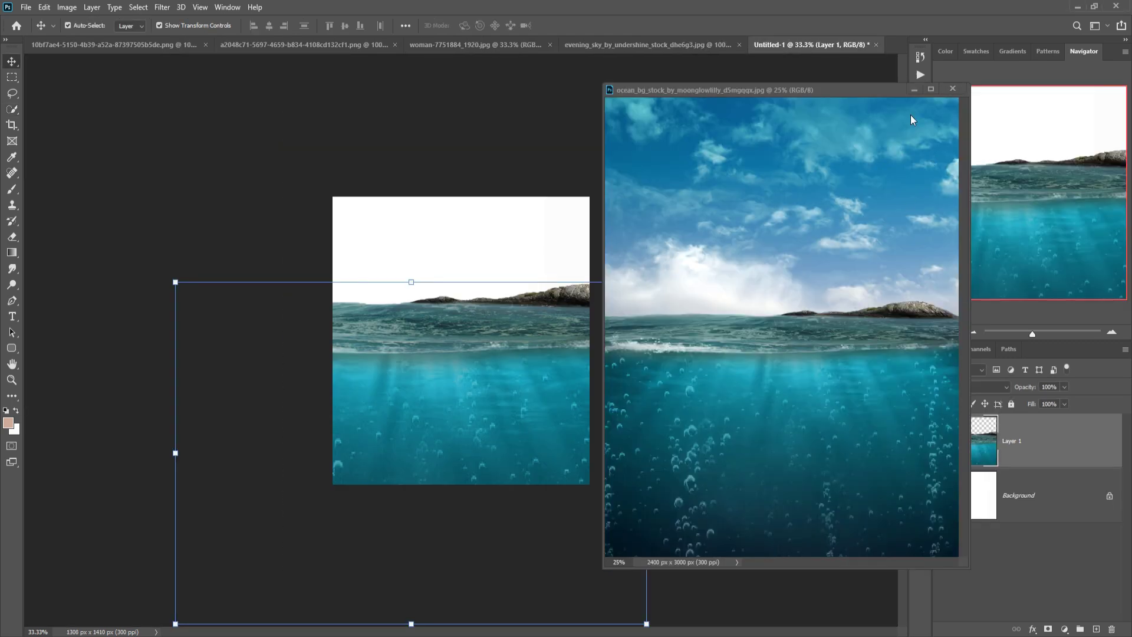
pyautogui.click(914, 89)
# Scale the ocean layer to 59.75% and position it across the lower half of the canvas
pyautogui.moveTo(411, 282); pyautogui.dragTo(511, 359)
pyautogui.moveTo(503, 399); pyautogui.dragTo(503, 397)
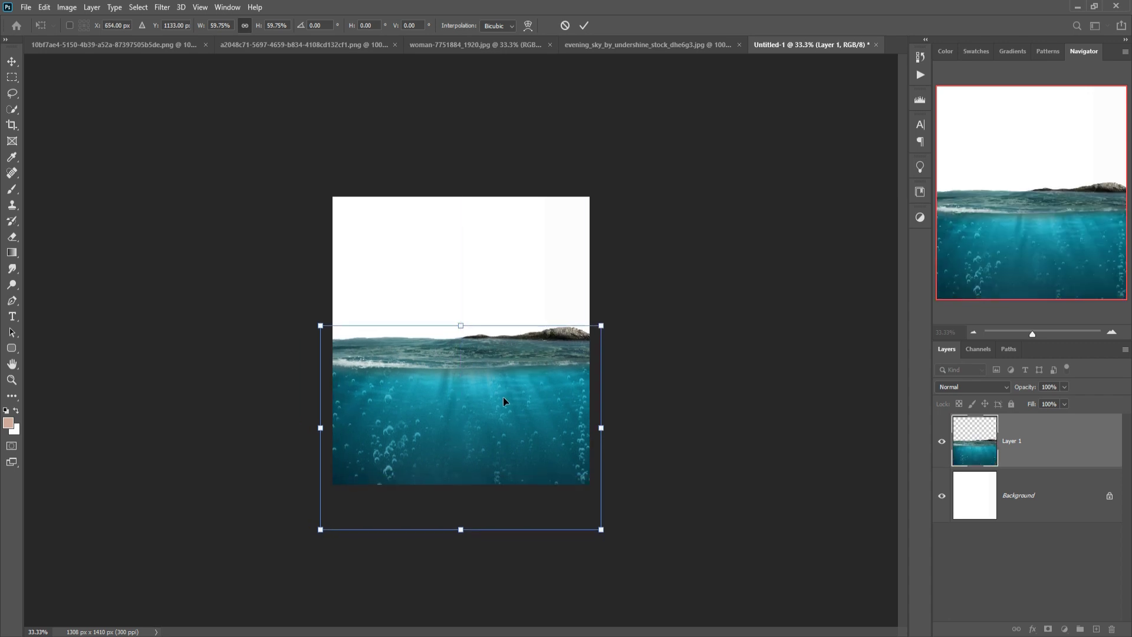
pyautogui.click(584, 26)
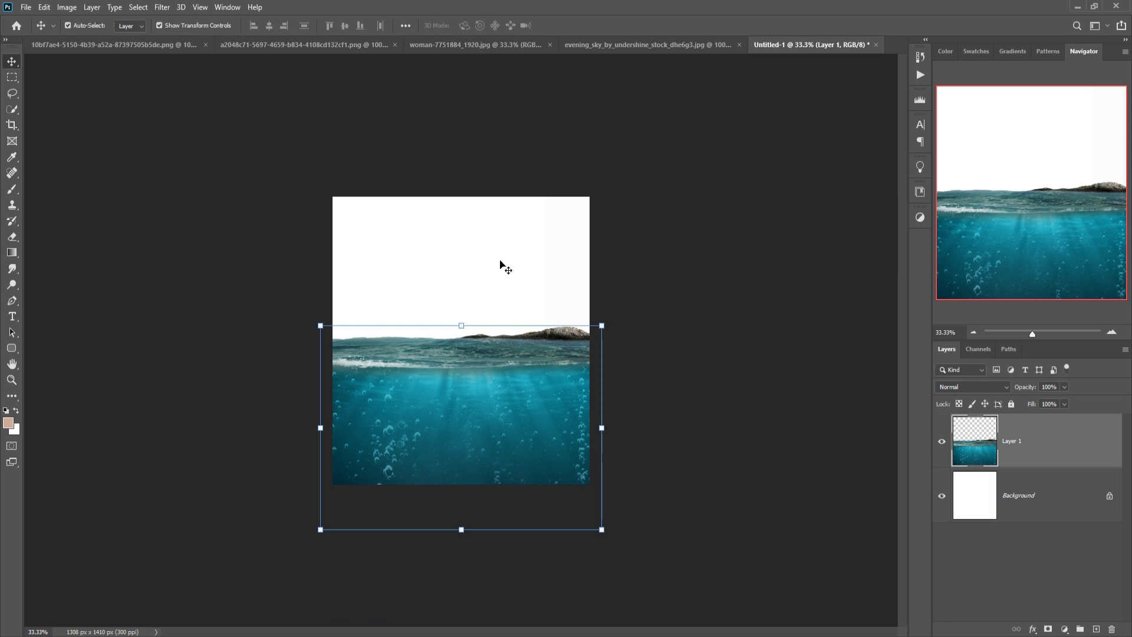
# Copy the evening sky image into Untitled-1
pyautogui.click(595, 45)
pyautogui.moveTo(646, 63); pyautogui.dragTo(636, 91)
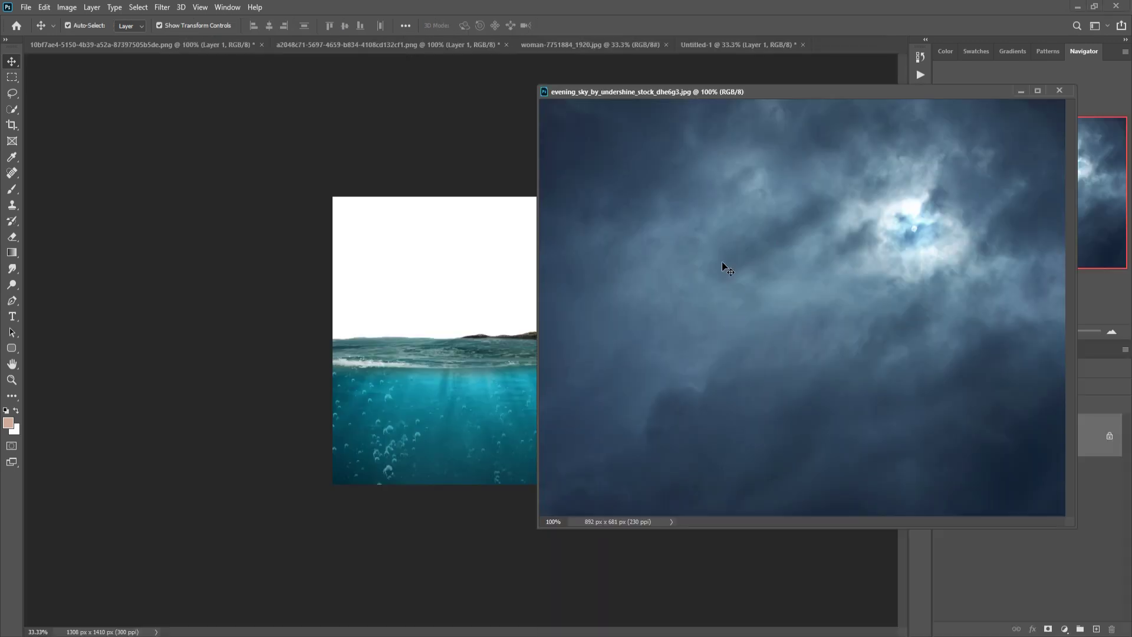
pyautogui.moveTo(735, 250); pyautogui.dragTo(512, 254)
pyautogui.click(1021, 91)
# Enlarge the sky layer to fill the area above the horizon and move it beneath the ocean layer
pyautogui.moveTo(476, 199); pyautogui.dragTo(476, 79)
pyautogui.click(584, 26)
pyautogui.moveTo(1041, 439); pyautogui.dragTo(1042, 514)
pyautogui.click(1050, 442)
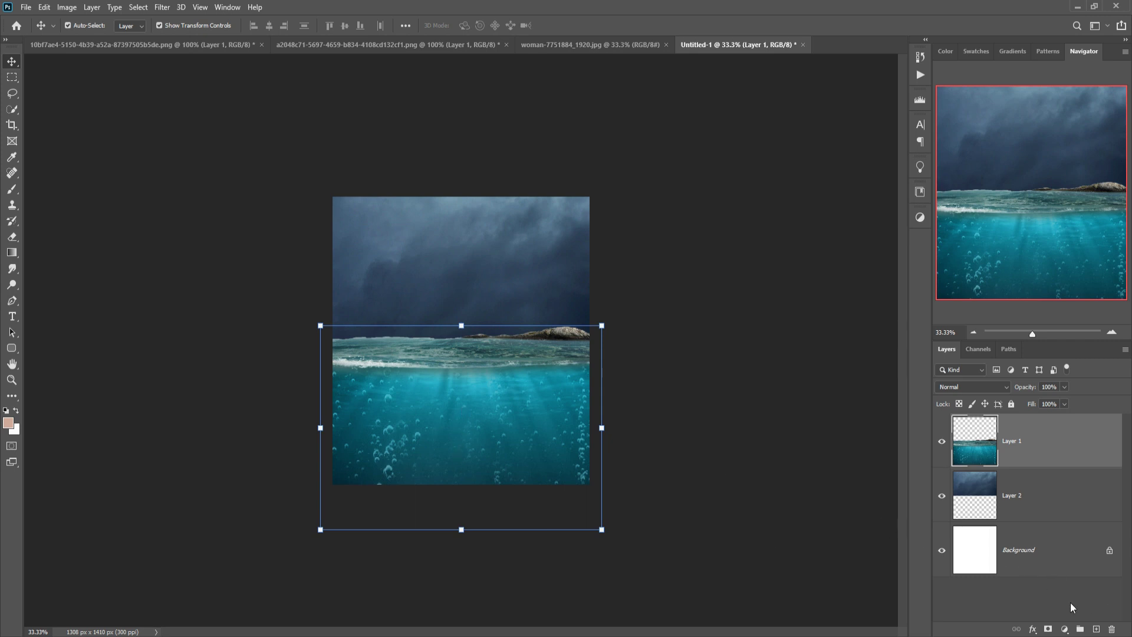
# Add a Color Balance adjustment clipped to the ocean layer with midtones Yellow/Blue at +35
pyautogui.click(1065, 630)
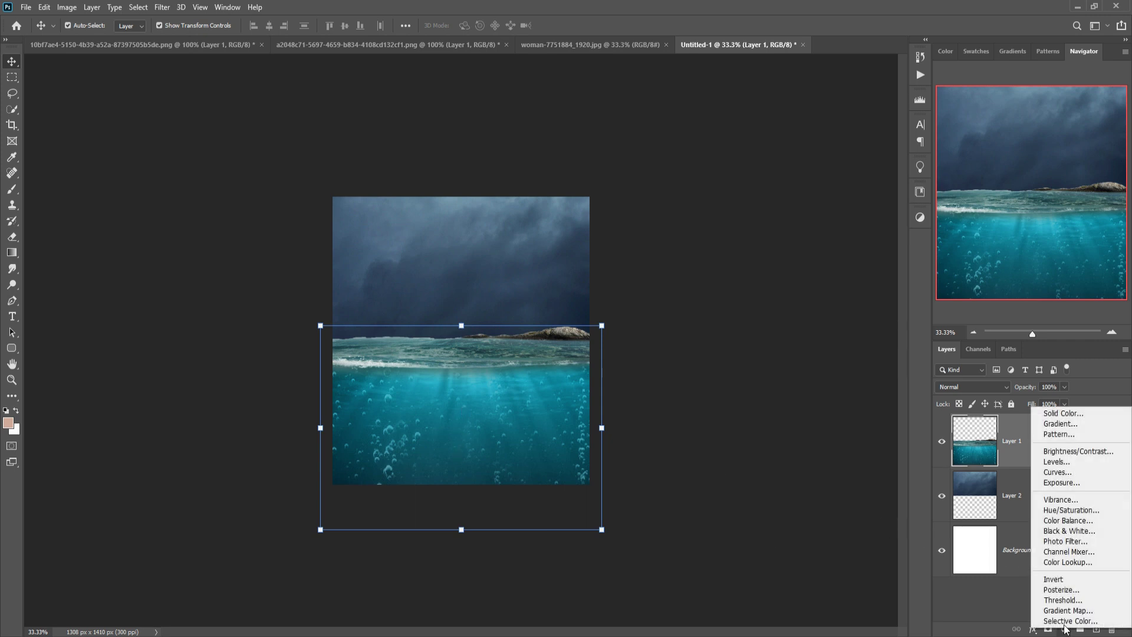
pyautogui.click(1069, 521)
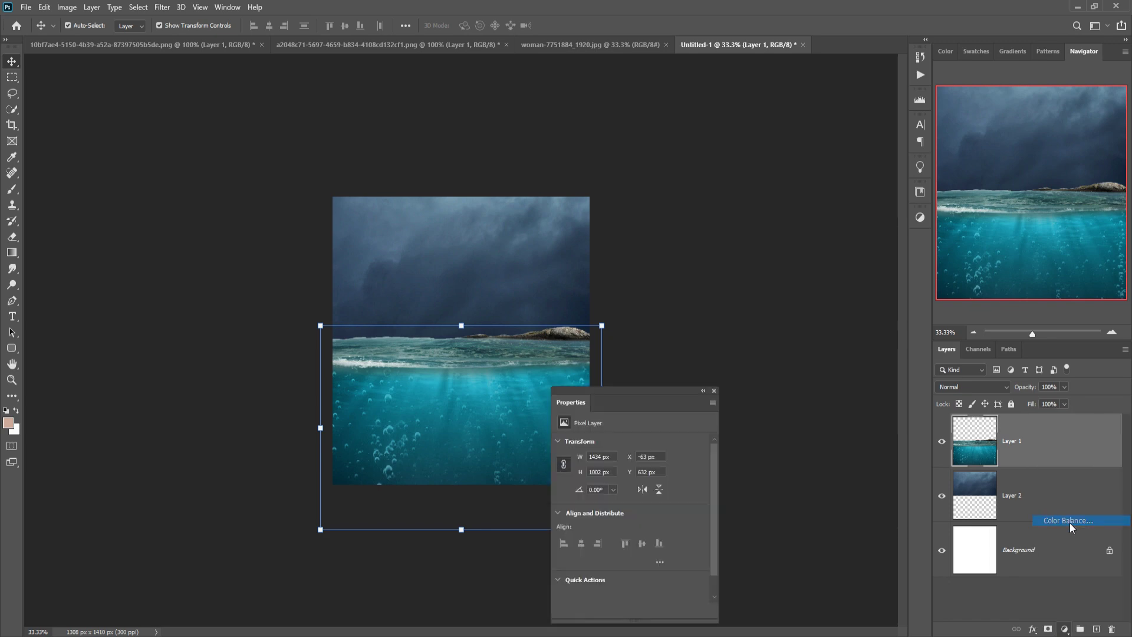
pyautogui.moveTo(614, 514); pyautogui.dragTo(624, 513)
pyautogui.click(630, 611)
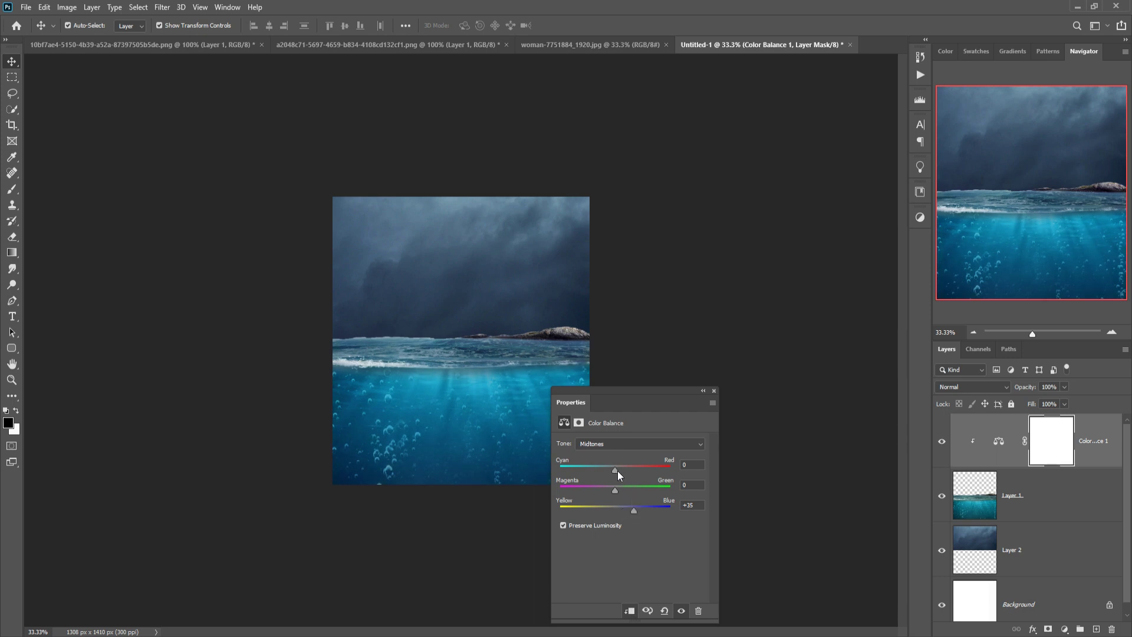
pyautogui.click(702, 391)
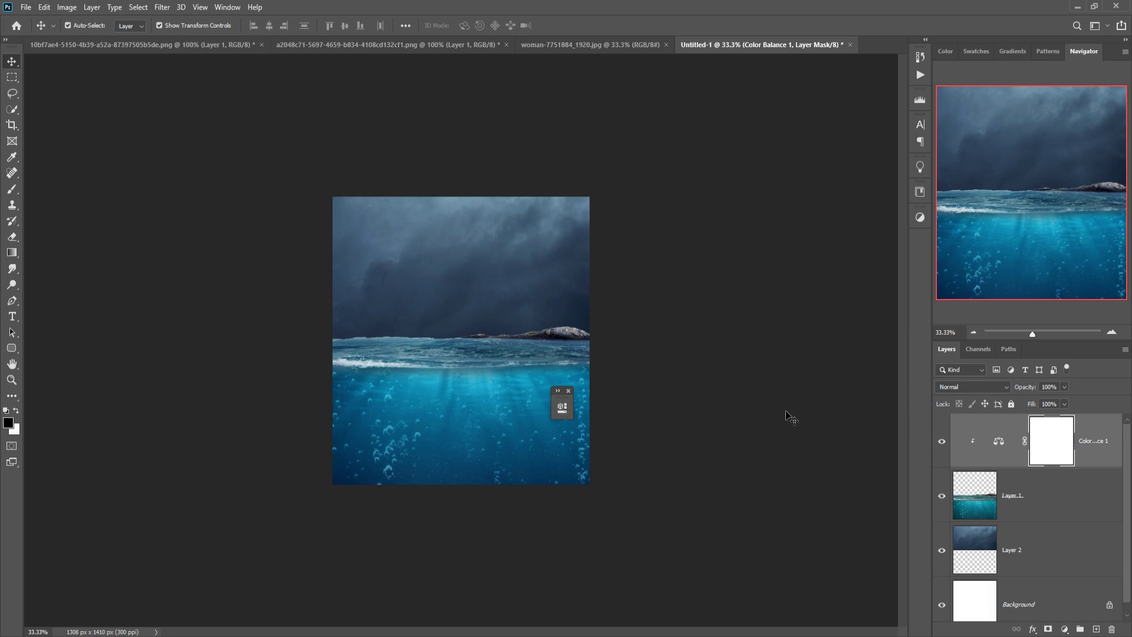
pyautogui.click(569, 391)
# Add a mask to the ocean layer and paint out the water's upper edge along the horizon with a 70 px black brush
pyautogui.click(1056, 512)
pyautogui.click(1047, 629)
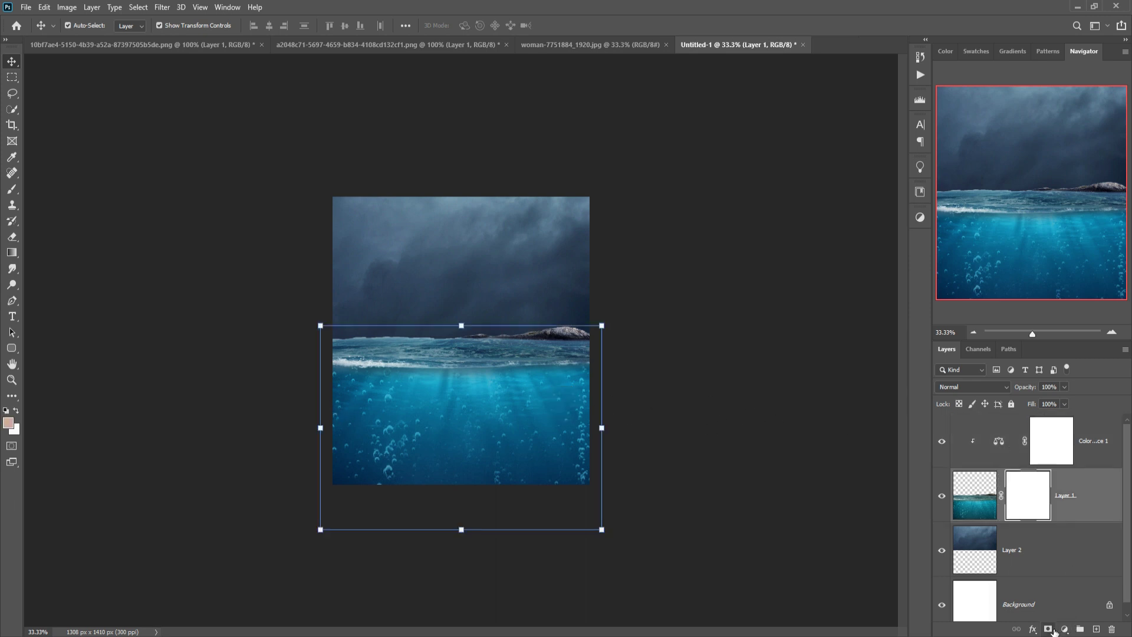
pyautogui.click(12, 190)
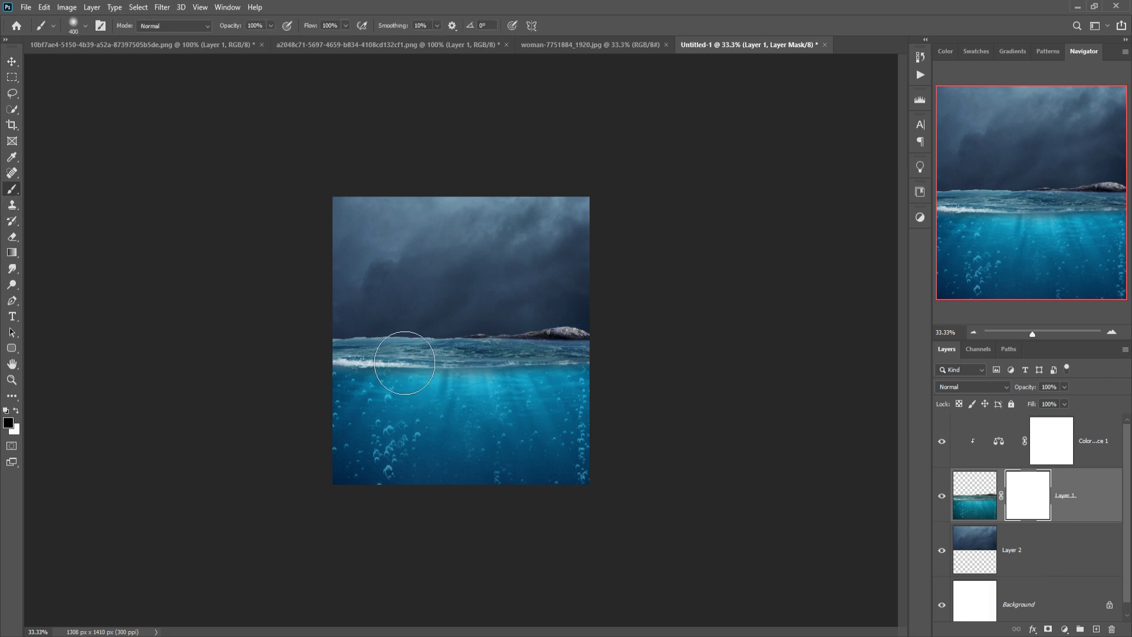
pyautogui.press('[')
pyautogui.press('[')
pyautogui.press('[')
pyautogui.press('[')
pyautogui.press('[')
pyautogui.press('[')
pyautogui.press('[')
pyautogui.press('[')
pyautogui.moveTo(361, 334); pyautogui.dragTo(340, 340)
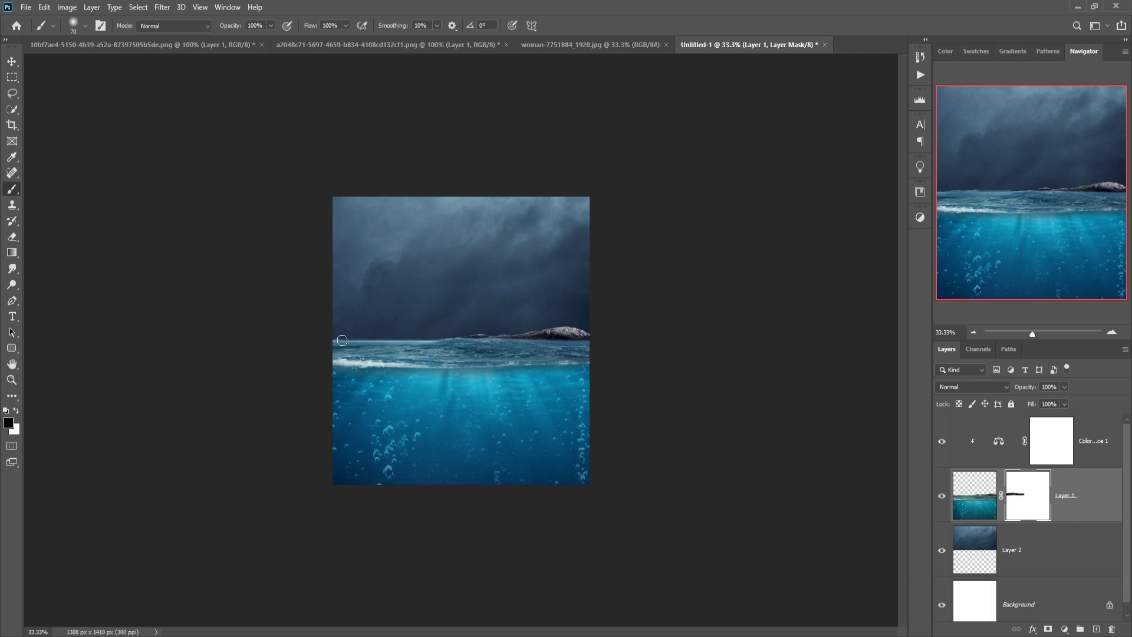
# Stretch the sky layer's lower edge below the horizon and enlarge the layer slightly
pyautogui.press('v')
pyautogui.click(413, 318)
pyautogui.click(464, 349)
pyautogui.moveTo(464, 348); pyautogui.dragTo(464, 358)
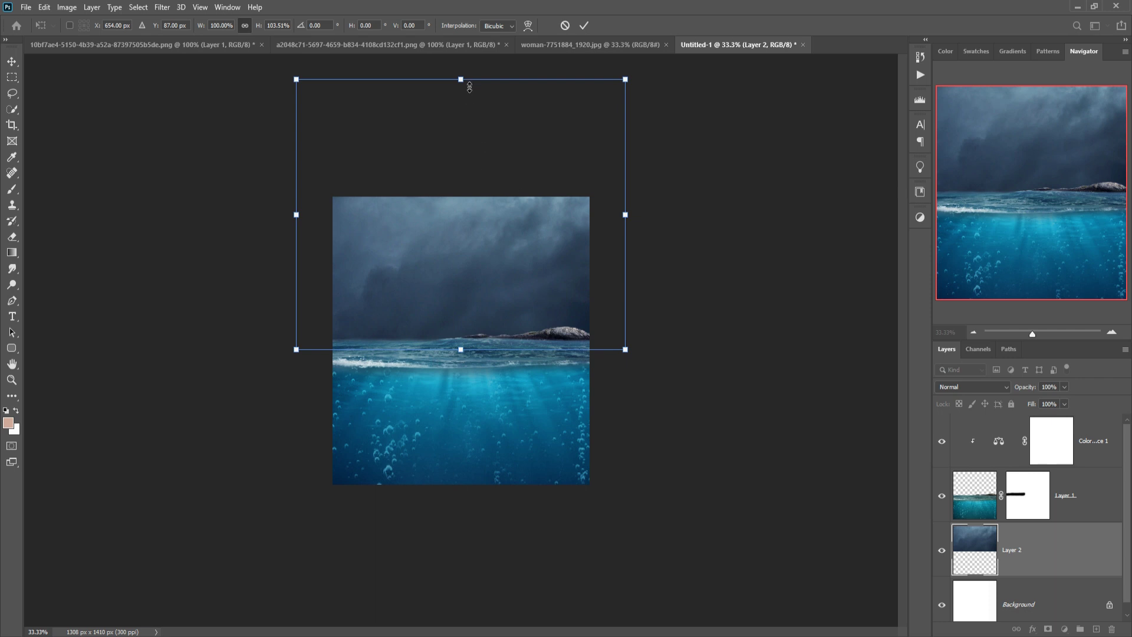
pyautogui.moveTo(470, 87); pyautogui.dragTo(463, 75)
pyautogui.click(587, 25)
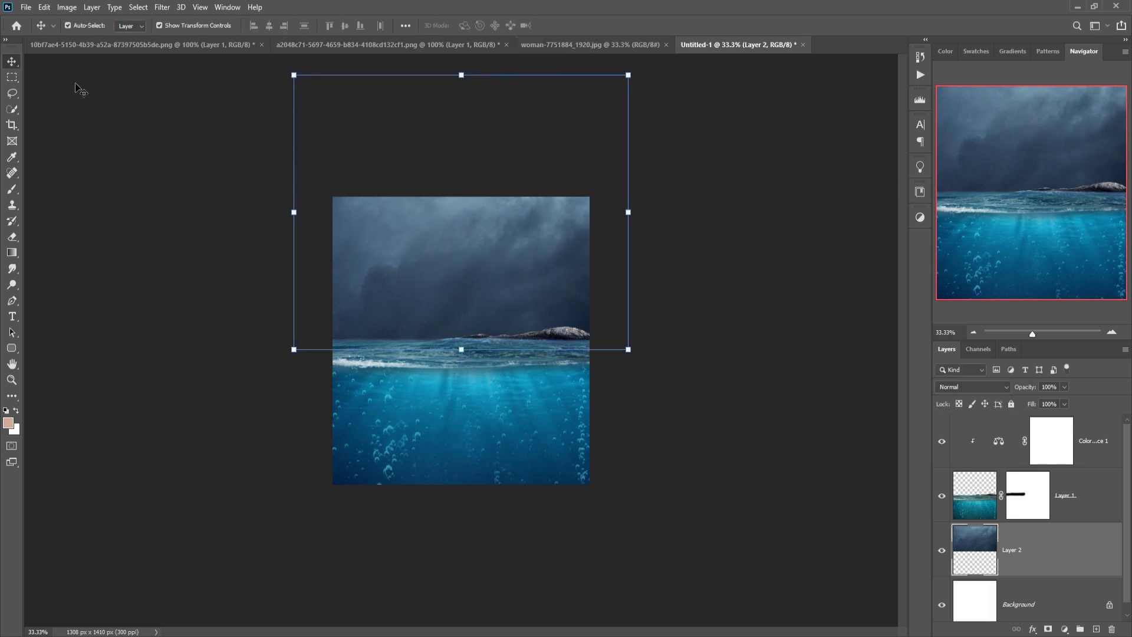
# Select the woman in woman-7751884_1920.jpg with Quick Selection, excluding the background wall
pyautogui.click(554, 44)
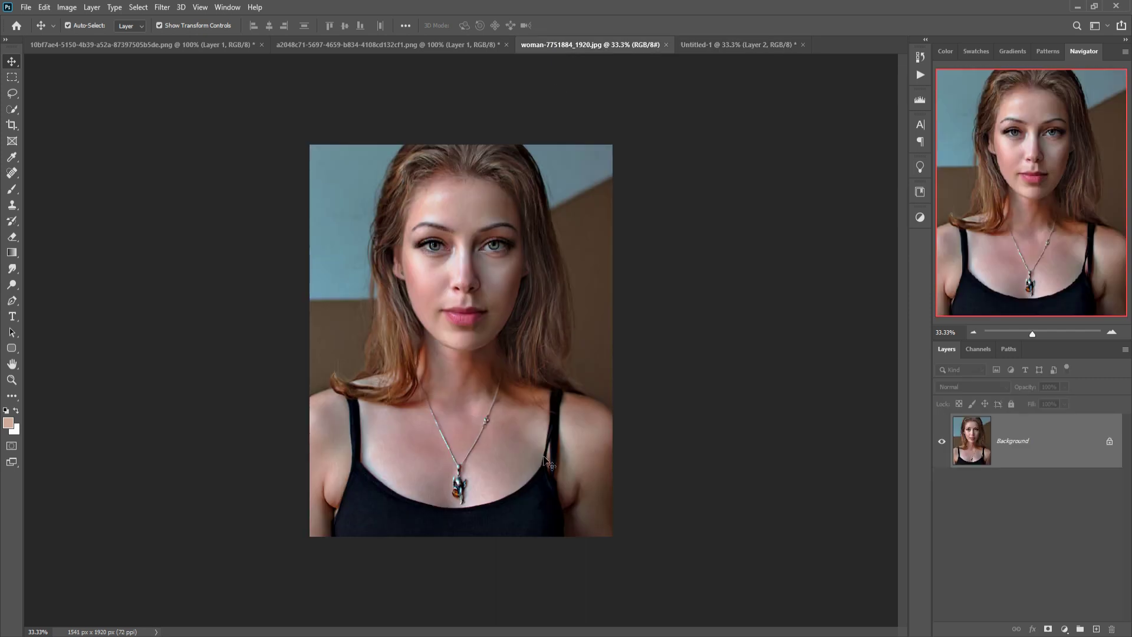
pyautogui.click(12, 110)
pyautogui.click(484, 171)
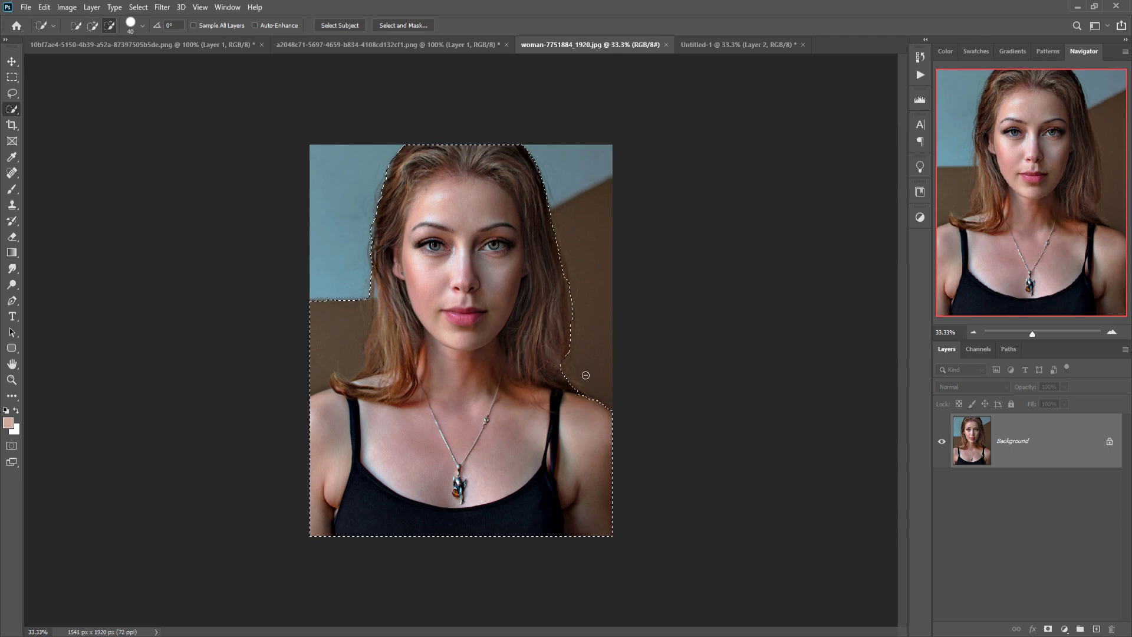
pyautogui.click(11, 63)
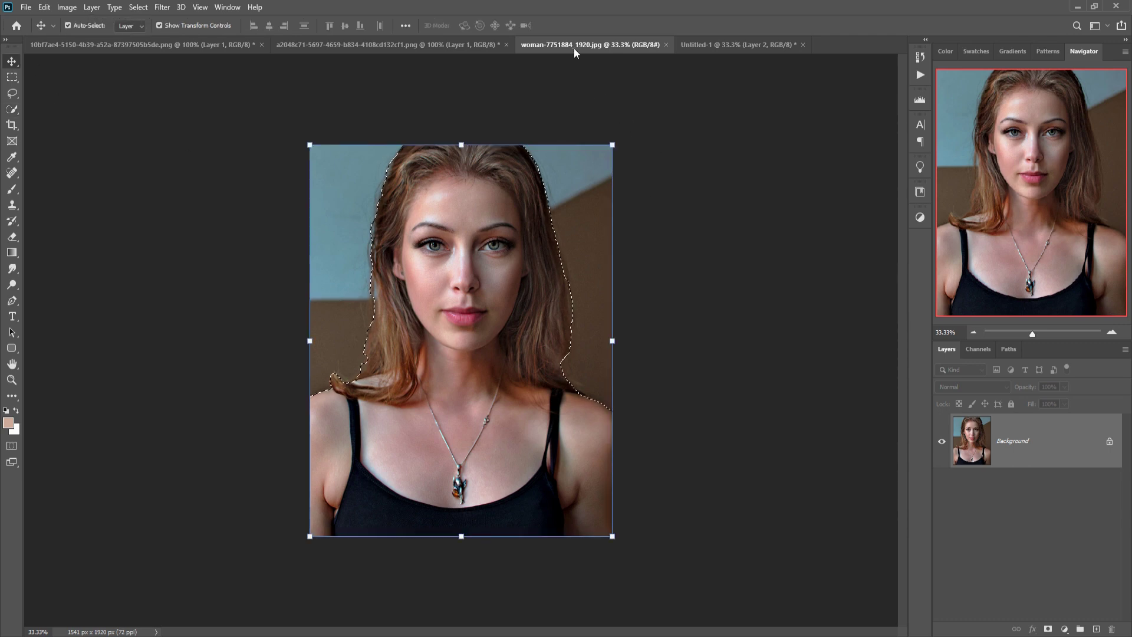
# Copy the selected woman into Untitled-1 and center her behind the water
pyautogui.moveTo(574, 46); pyautogui.dragTo(599, 91)
pyautogui.moveTo(666, 200); pyautogui.dragTo(493, 276)
pyautogui.click(835, 91)
pyautogui.moveTo(1061, 557); pyautogui.dragTo(1061, 496)
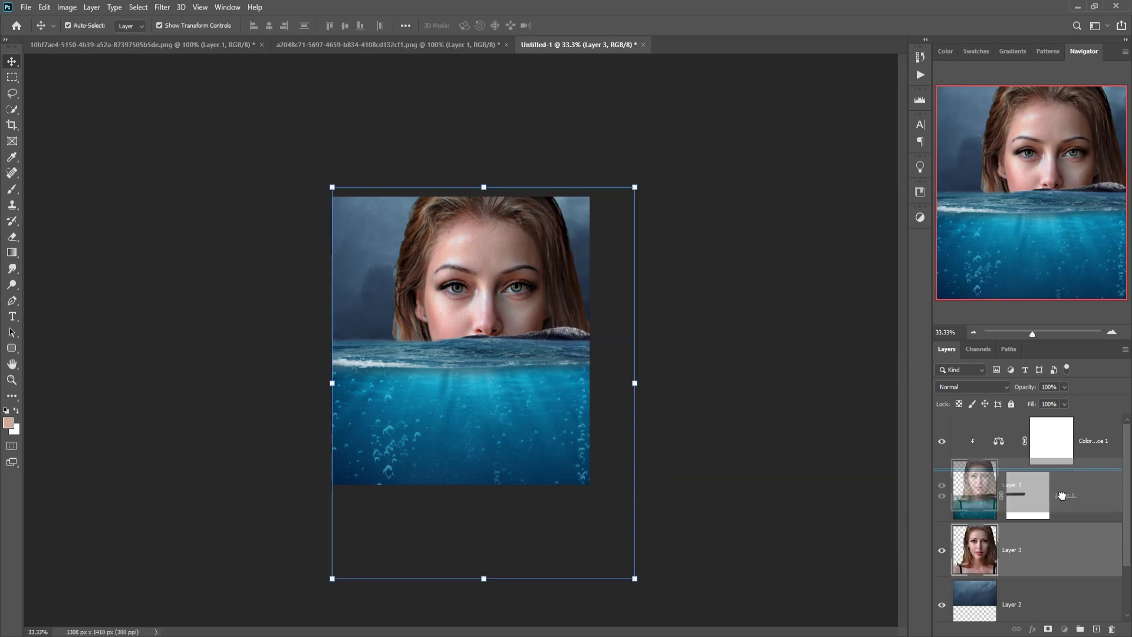
pyautogui.moveTo(513, 257); pyautogui.dragTo(408, 256)
# Scale the hair piece on Layer 4 to 133.72% and fit it over the top of the woman's head
pyautogui.click(44, 9)
pyautogui.click(12, 205)
pyautogui.moveTo(500, 251); pyautogui.dragTo(479, 242)
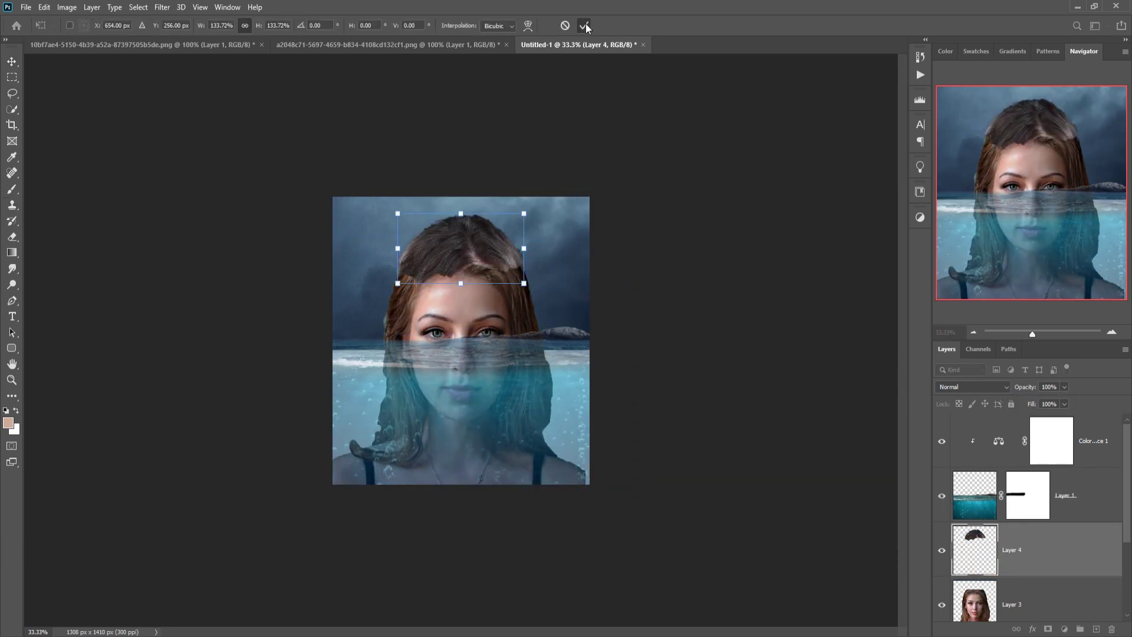
pyautogui.click(584, 26)
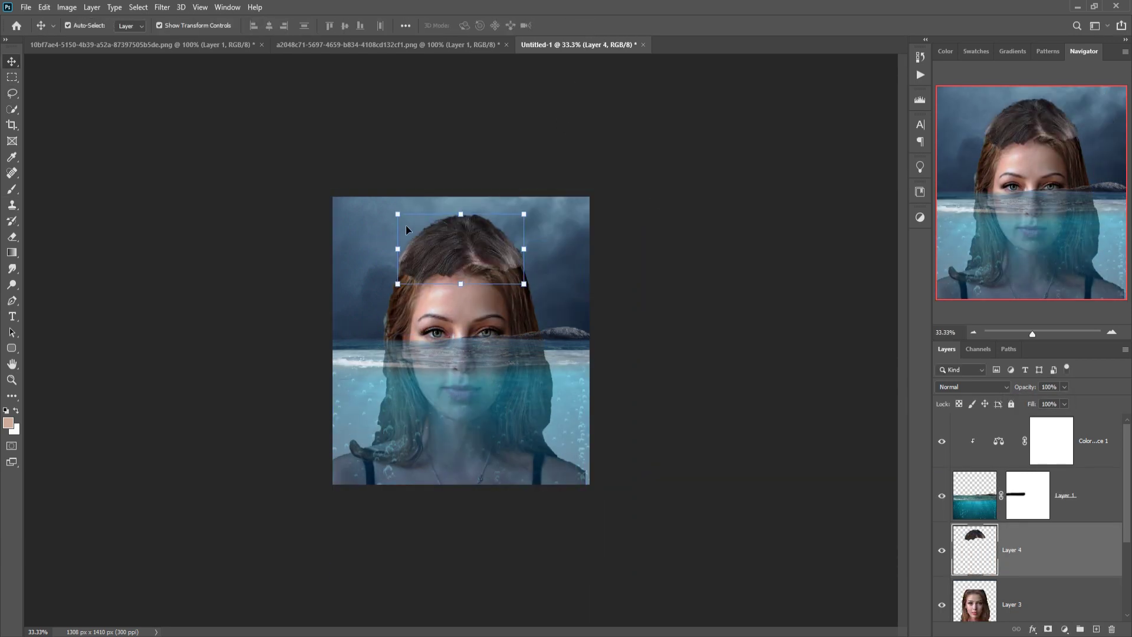
# Warp the hair piece on Layer 4 so its sides and crown follow the shape of the woman's head
pyautogui.click(44, 7)
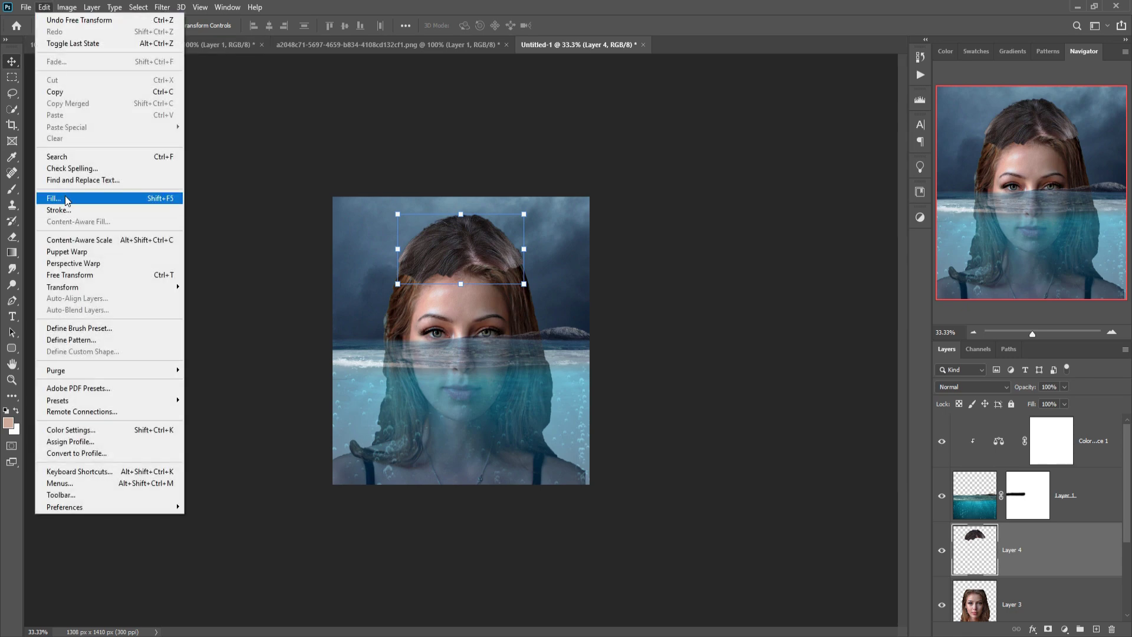
pyautogui.moveTo(80, 288)
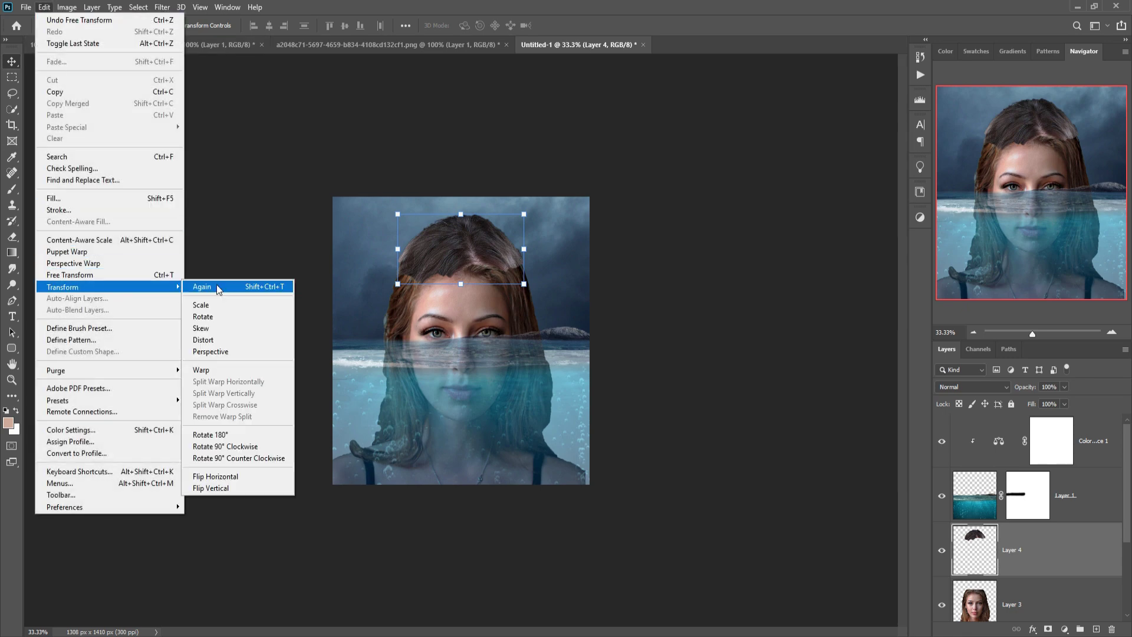
pyautogui.click(226, 369)
pyautogui.moveTo(413, 238); pyautogui.dragTo(420, 247)
pyautogui.moveTo(514, 250); pyautogui.dragTo(510, 255)
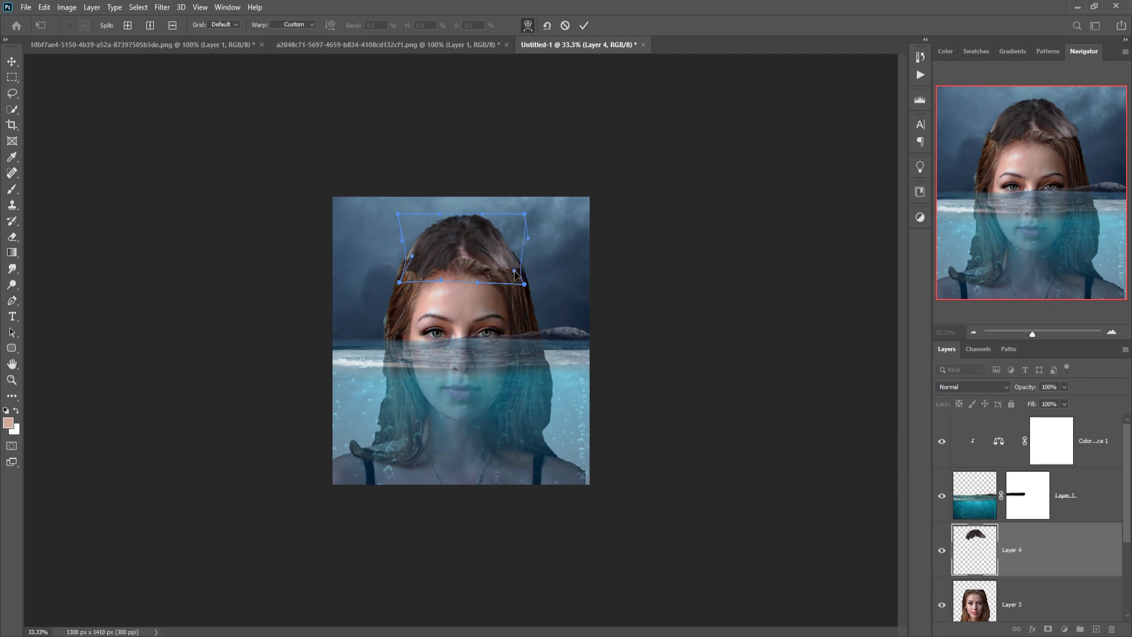
pyautogui.moveTo(469, 218); pyautogui.dragTo(468, 228)
pyautogui.click(584, 26)
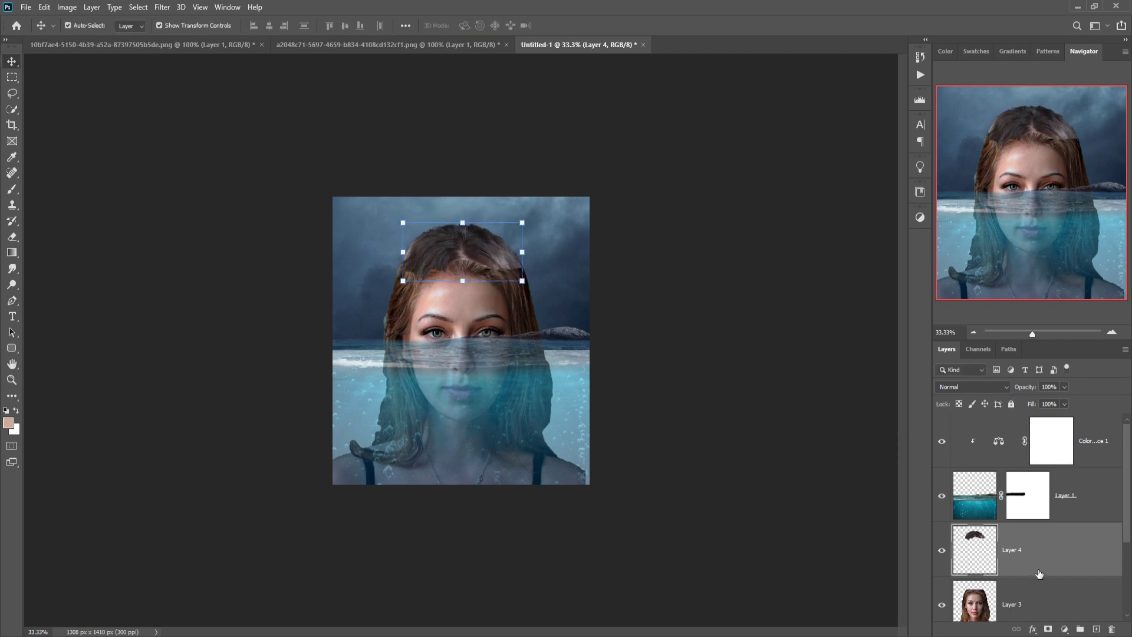
# Add a mask to Layer 4 and blend the hair piece's lower edge with a 125 px black brush at 28% opacity
pyautogui.click(1048, 629)
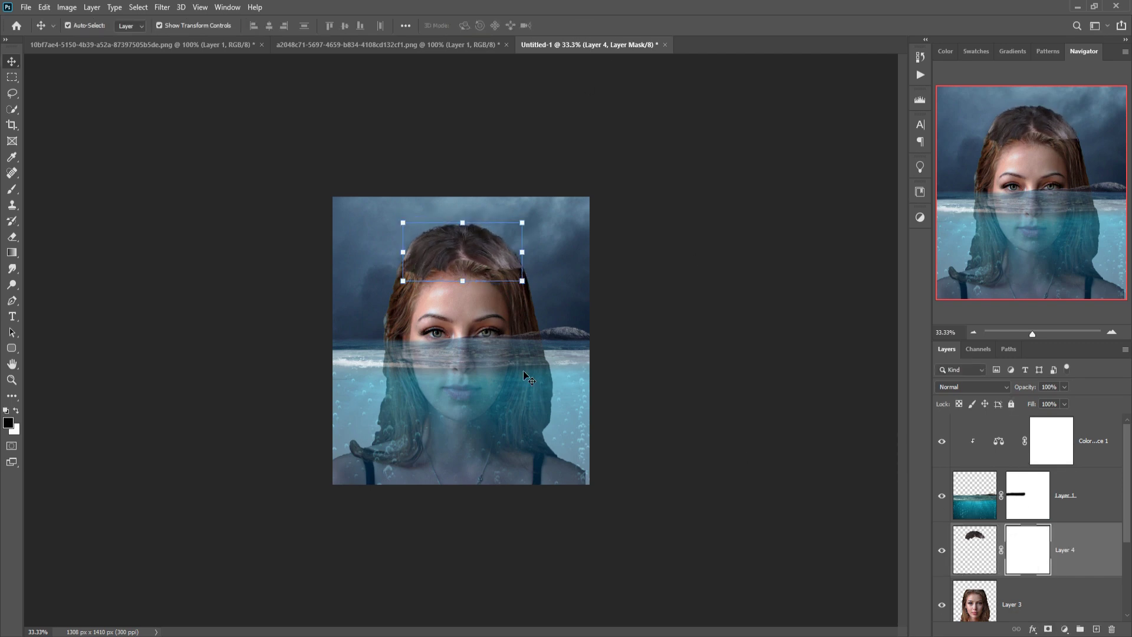
pyautogui.click(14, 193)
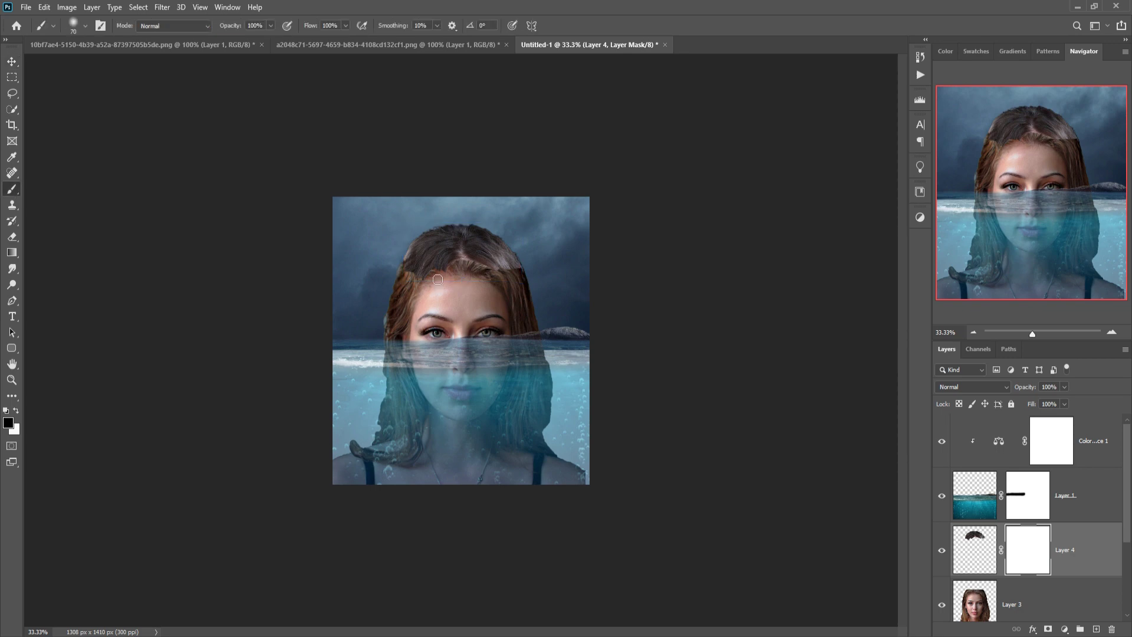
pyautogui.click(271, 26)
pyautogui.moveTo(275, 40); pyautogui.dragTo(232, 41)
pyautogui.press('[')
pyautogui.moveTo(429, 265)
pyautogui.mouseDown()
pyautogui.moveTo(450, 277)
pyautogui.moveTo(422, 282)
pyautogui.moveTo(537, 284)
pyautogui.mouseUp()
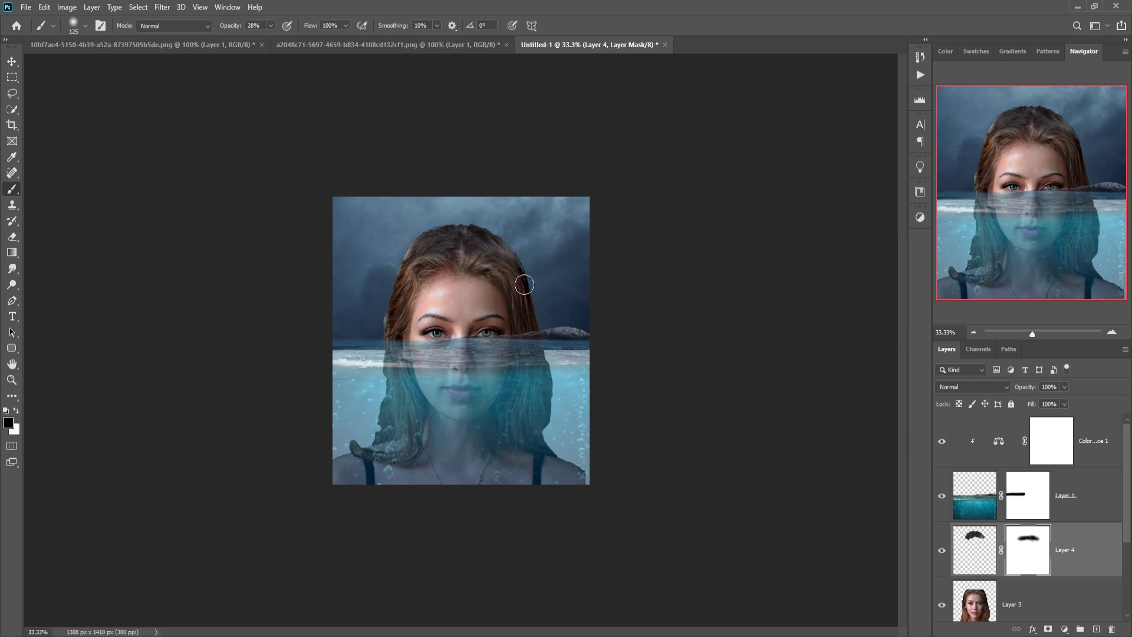
pyautogui.click(12, 61)
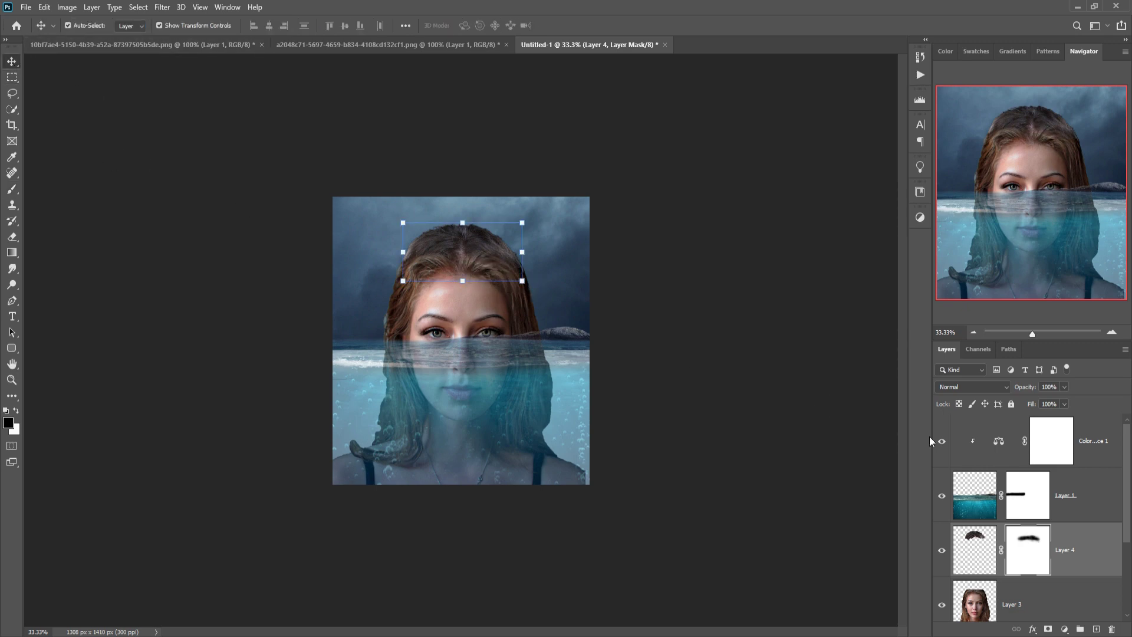
# Add a Color Balance adjustment layer above the hair piece on Layer 4 and clip it to that layer
pyautogui.hotkey('ctrl', '2')
pyautogui.click(1068, 627)
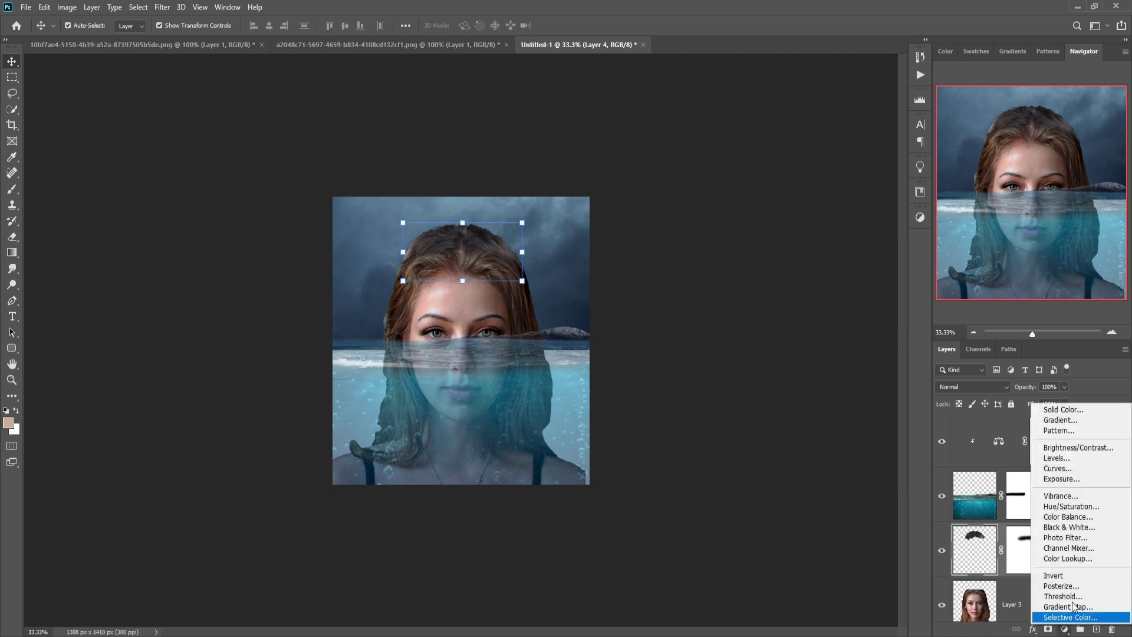
pyautogui.click(1077, 517)
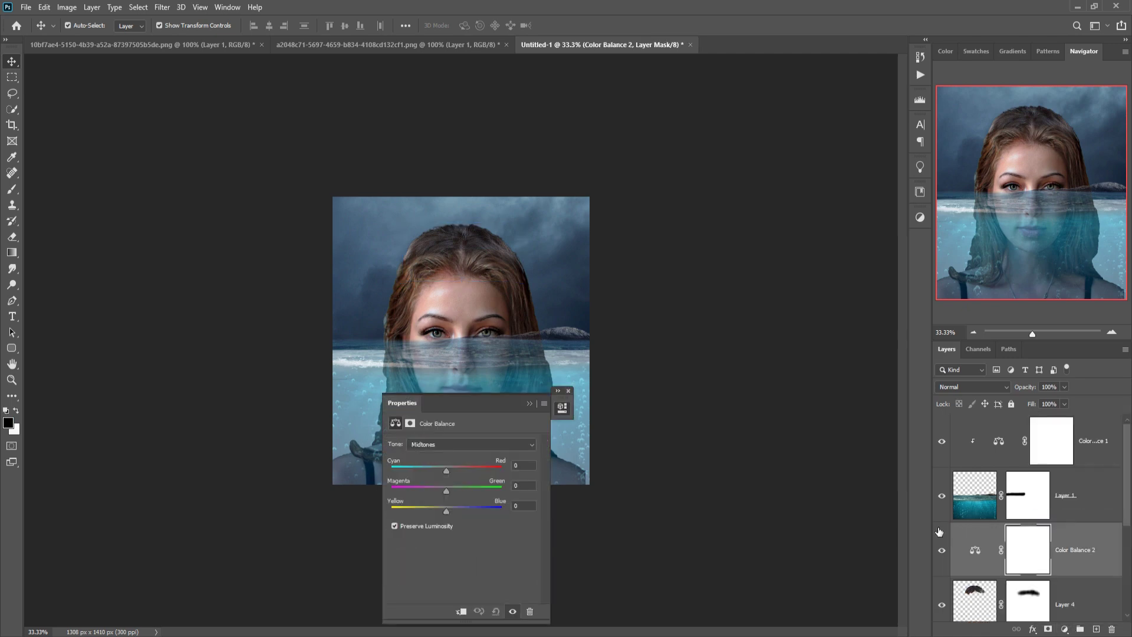
pyautogui.click(569, 391)
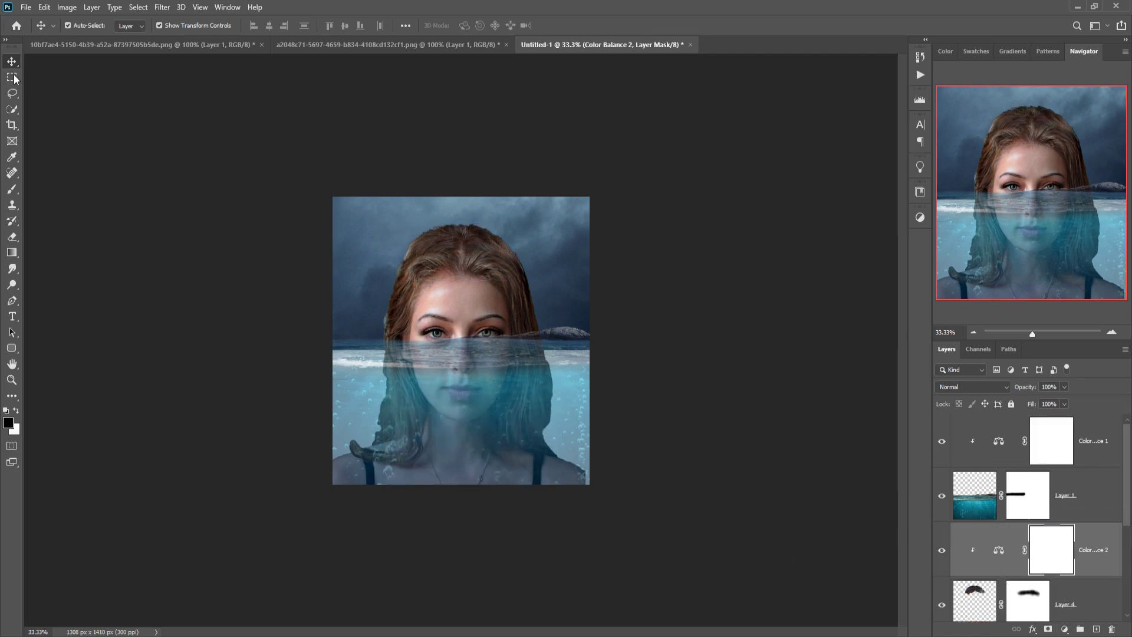
# Merge Color Balance 2, Layer 4 and Layer 3 into one layer, and smudge the woman's hair at 72% strength
pyautogui.scroll(-1, 1106, 560)
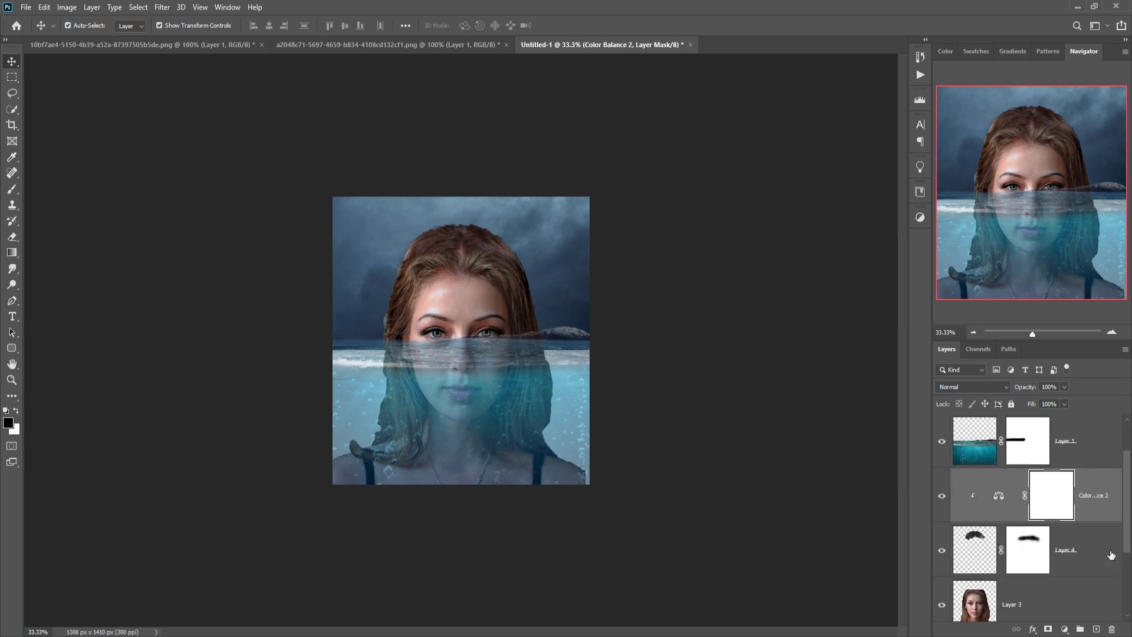
pyautogui.click(1091, 596)
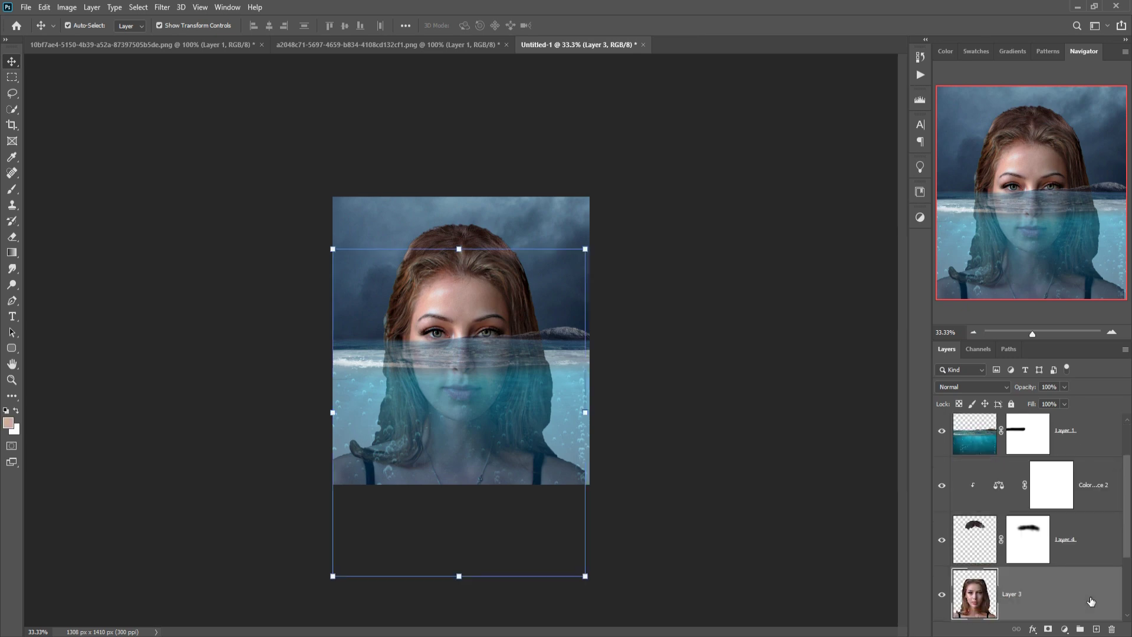
pyautogui.rightClick(1097, 497)
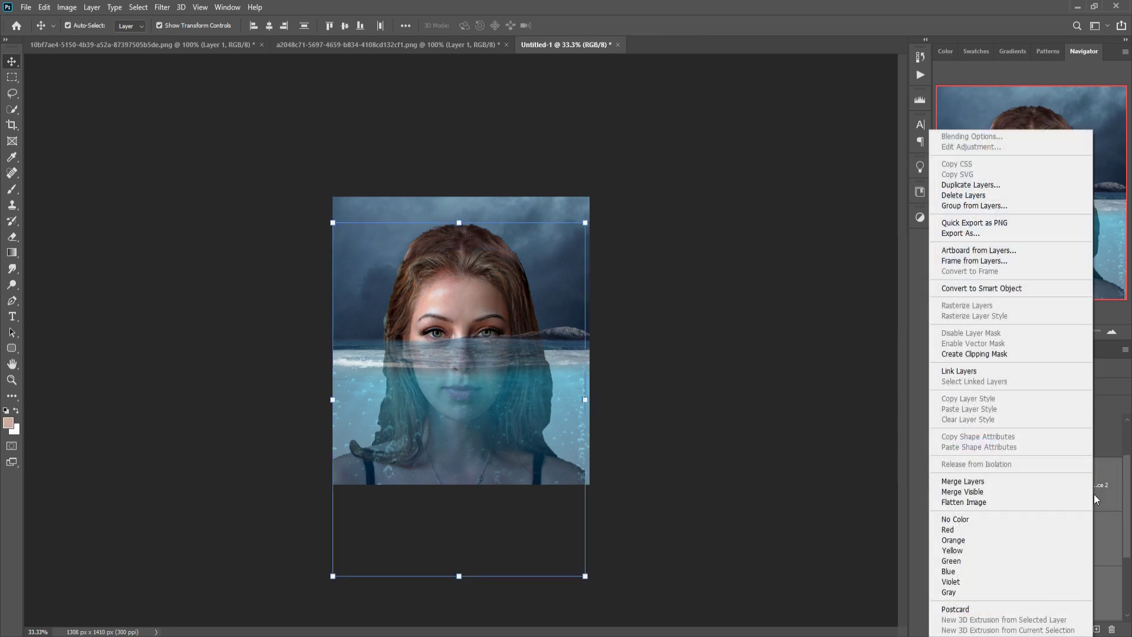
pyautogui.click(975, 497)
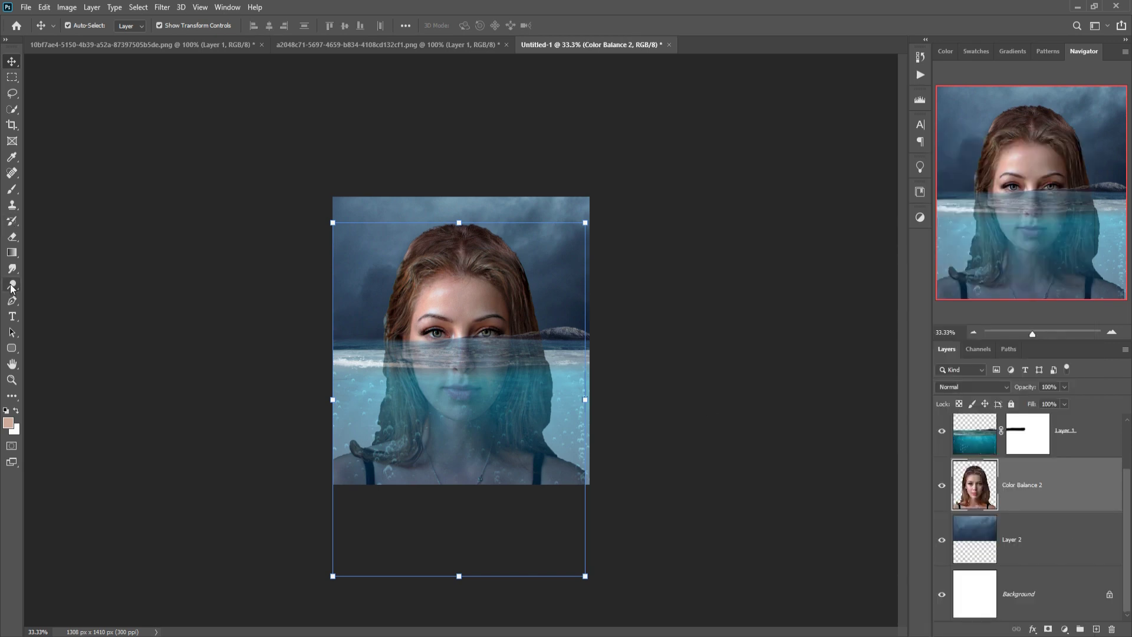
pyautogui.click(12, 268)
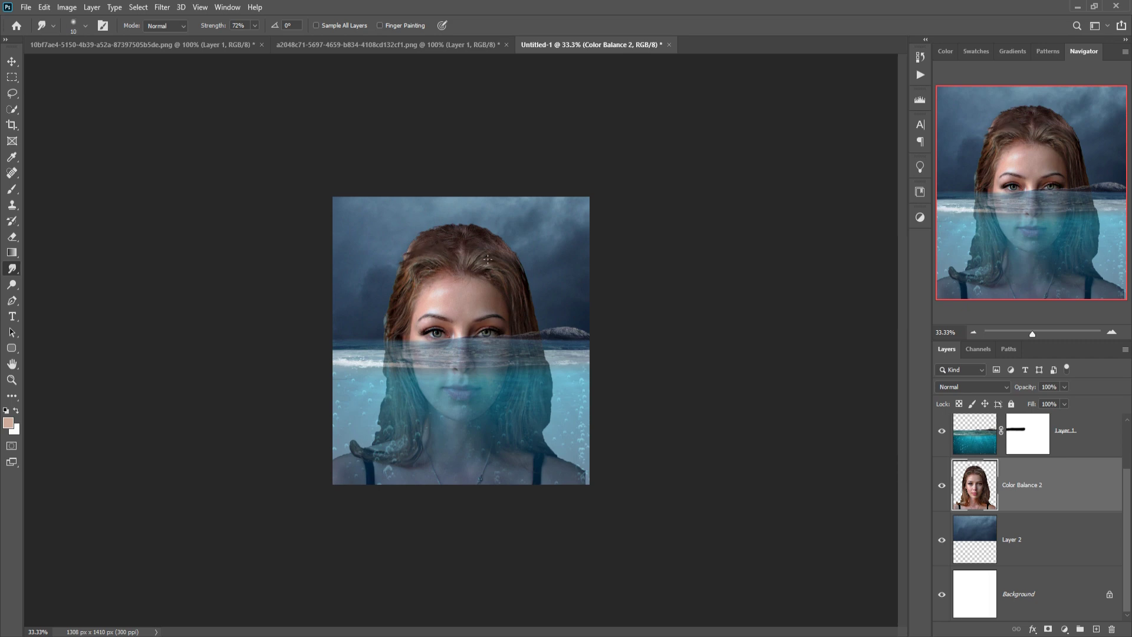
pyautogui.press('v')
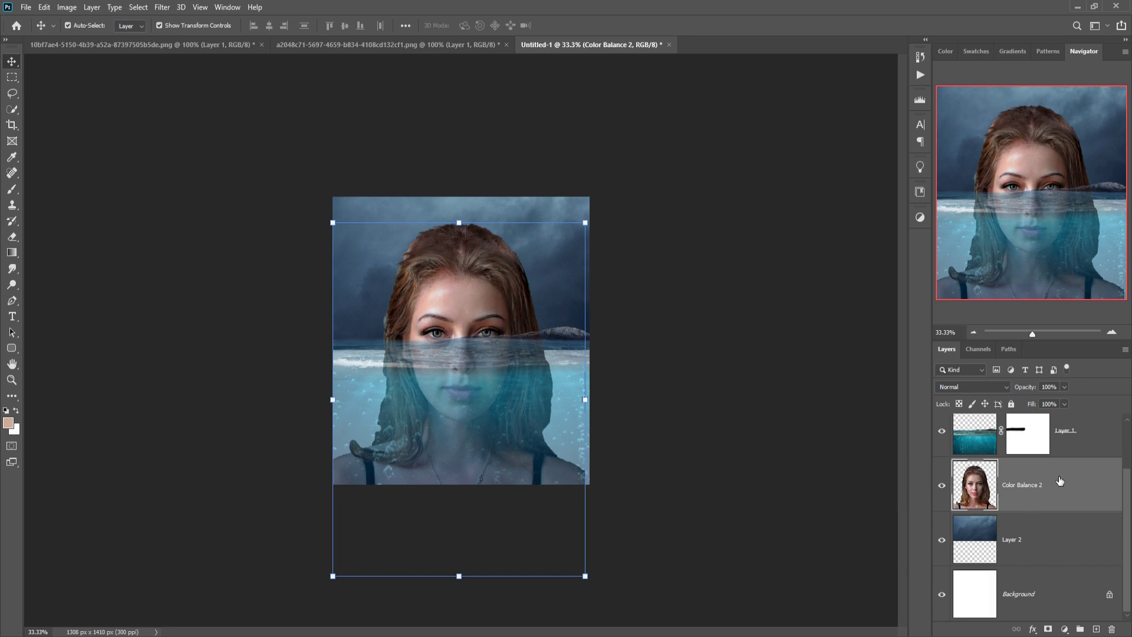
# Lower the woman slightly and mask out Layer 1's water above the waterline across her face with a 25 px black brush at 100% opacity
pyautogui.click(992, 459)
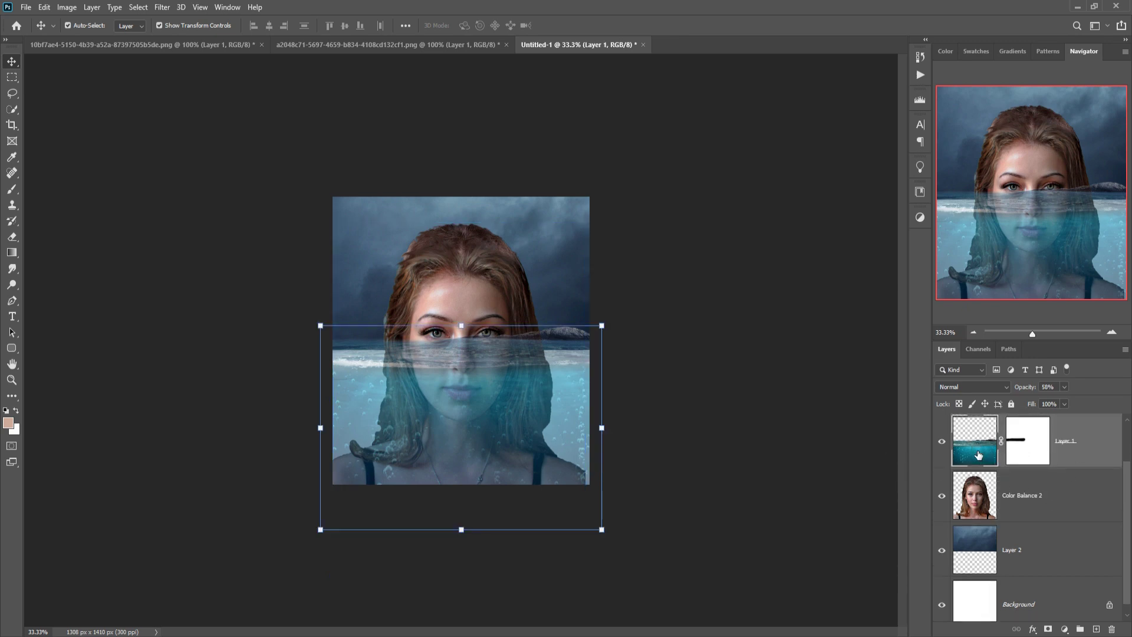
pyautogui.click(1042, 443)
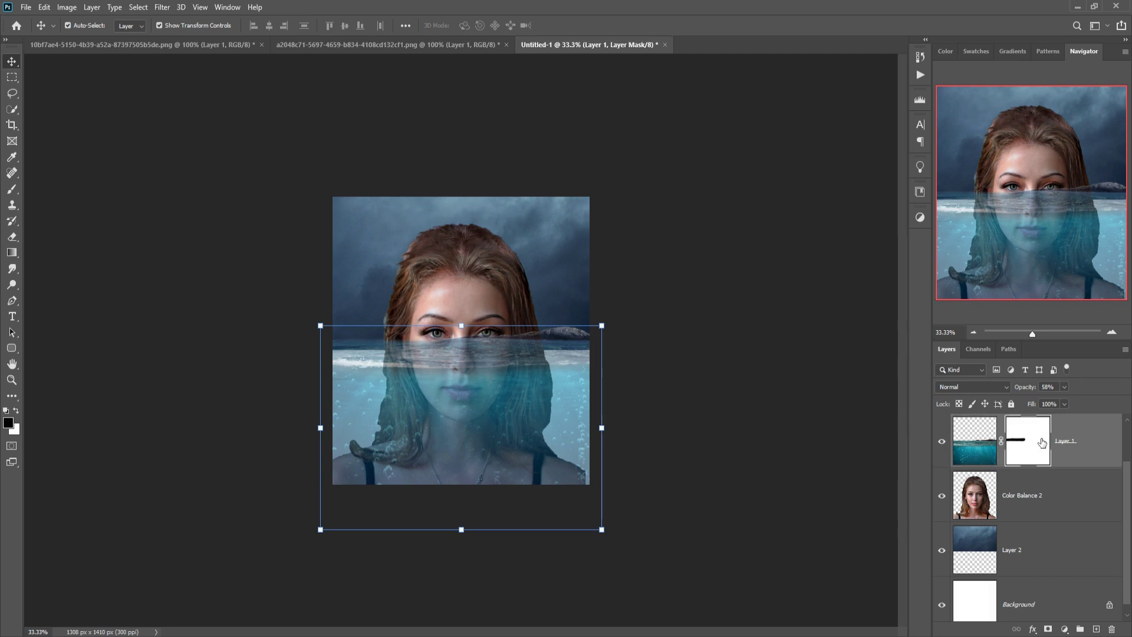
pyautogui.click(12, 189)
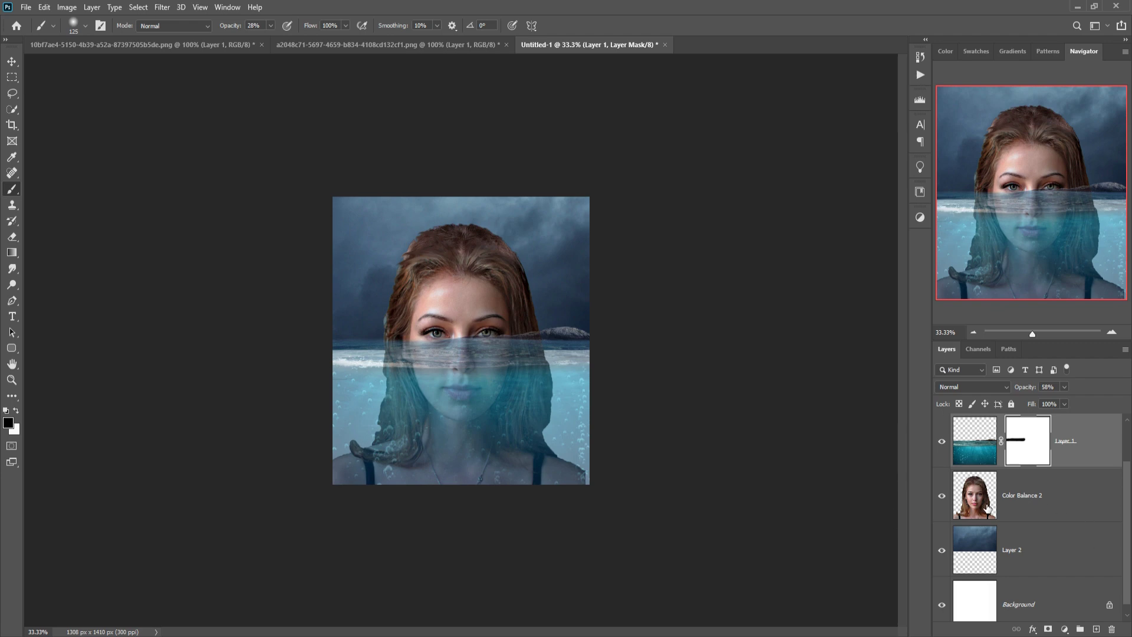
pyautogui.hotkey('ctrl', '+')
pyautogui.hotkey('ctrl', '+')
pyautogui.press('[')
pyautogui.press('[')
pyautogui.press('[')
pyautogui.press('[')
pyautogui.press('[')
pyautogui.press('[')
pyautogui.press('[')
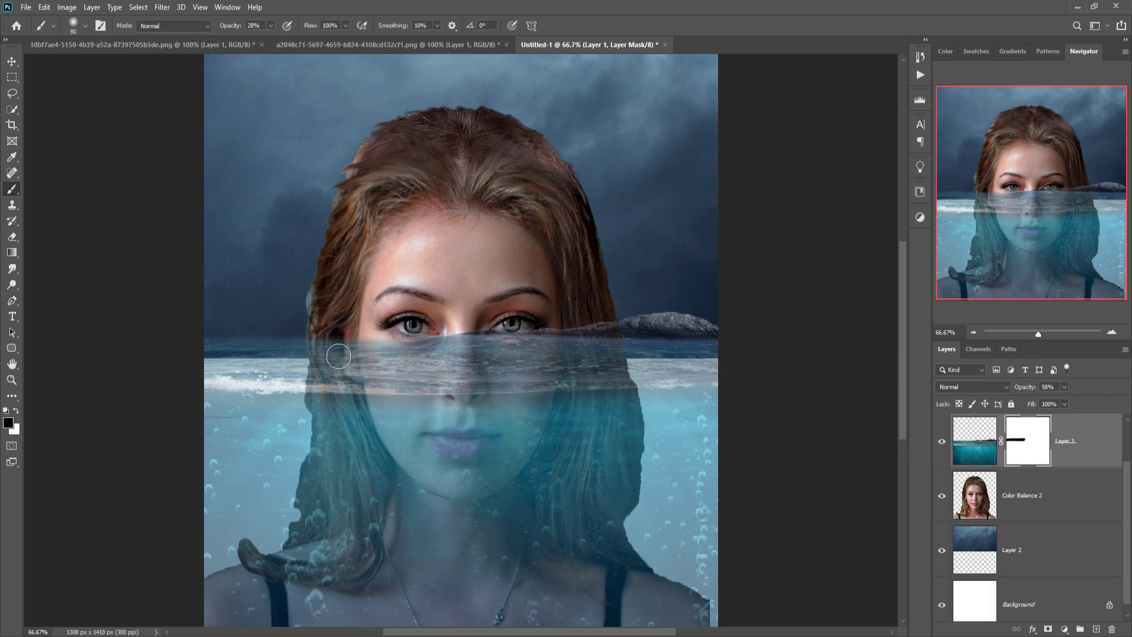
pyautogui.click(271, 26)
pyautogui.moveTo(271, 41); pyautogui.dragTo(310, 42)
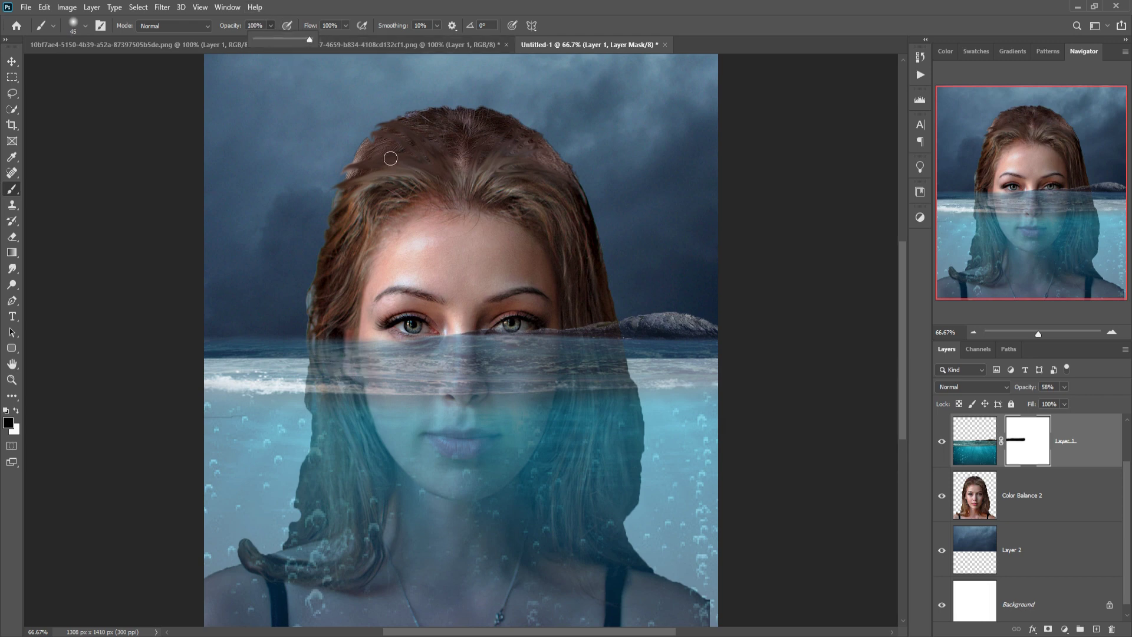
pyautogui.press('v')
pyautogui.moveTo(475, 205); pyautogui.dragTo(475, 232)
pyautogui.press('d')
pyautogui.click(329, 342)
pyautogui.press('b')
pyautogui.moveTo(321, 348)
pyautogui.mouseDown()
pyautogui.moveTo(322, 371)
pyautogui.moveTo(450, 372)
pyautogui.moveTo(594, 334)
pyautogui.moveTo(617, 360)
pyautogui.moveTo(431, 359)
pyautogui.moveTo(600, 349)
pyautogui.moveTo(468, 365)
pyautogui.moveTo(607, 370)
pyautogui.mouseUp()
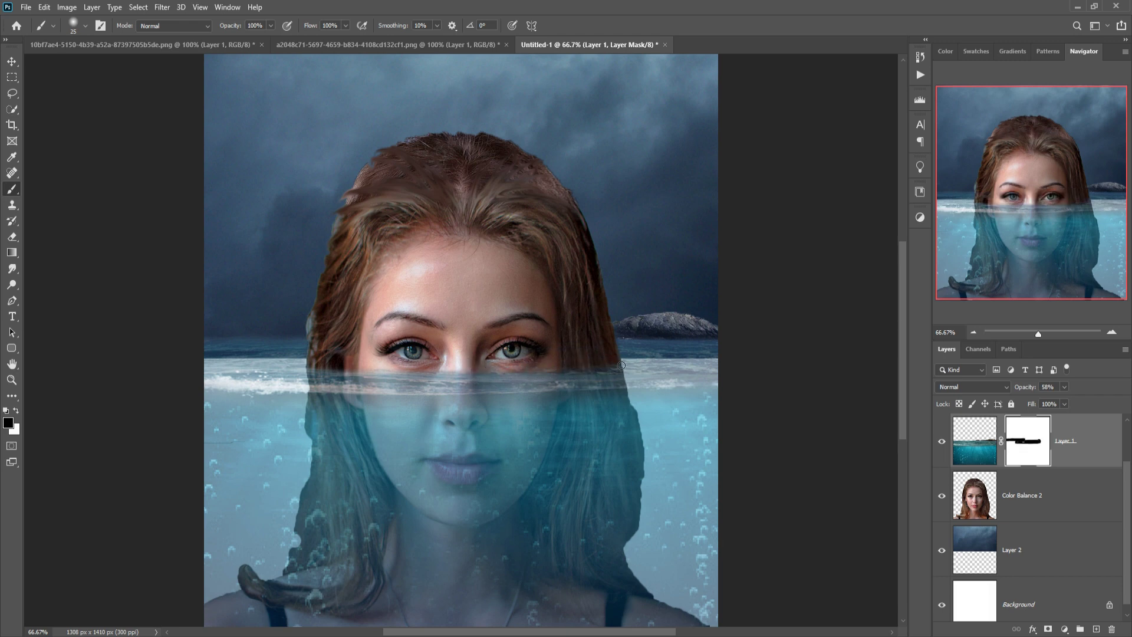
# Set the opacity of the water on Layer 1 to 100% and make the merged woman layer active
pyautogui.moveTo(1064, 401); pyautogui.dragTo(1104, 404)
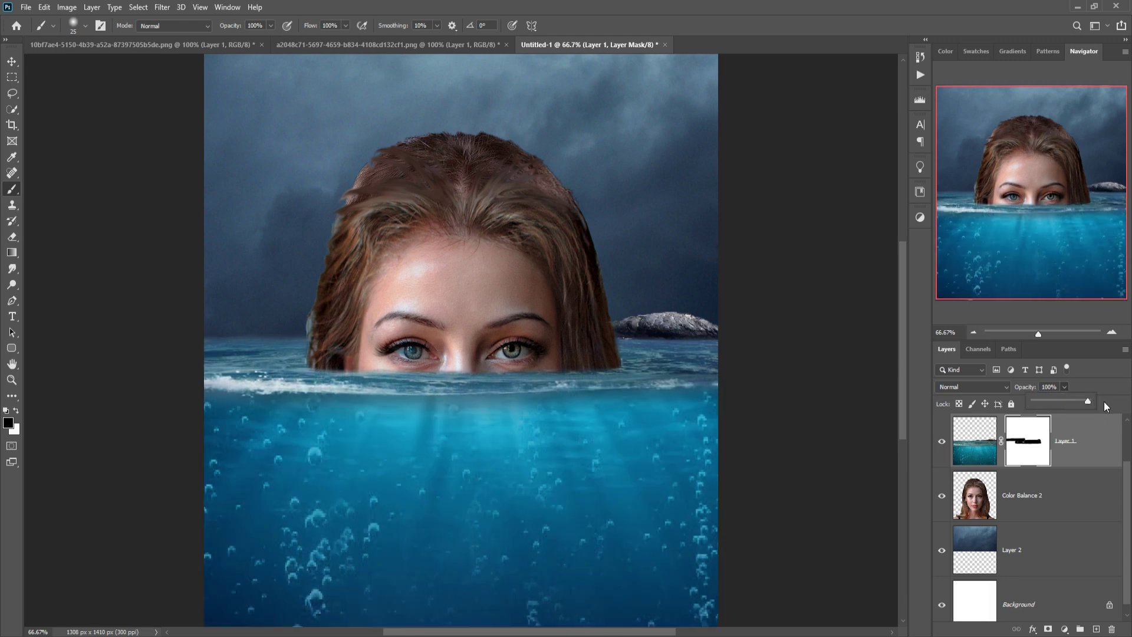
pyautogui.click(12, 61)
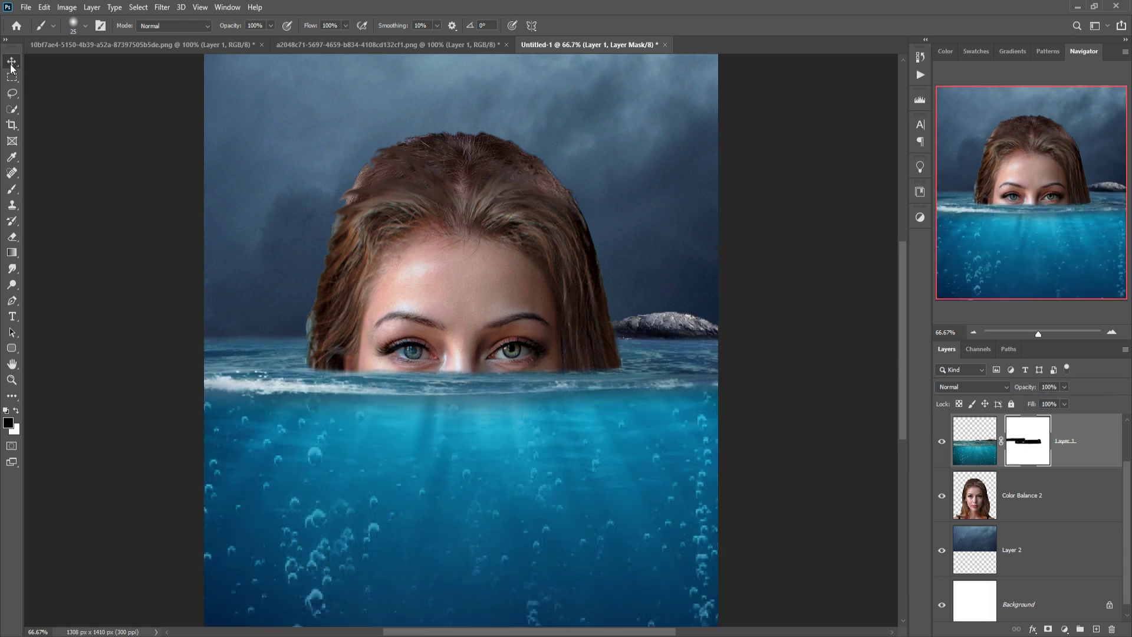
pyautogui.click(1037, 495)
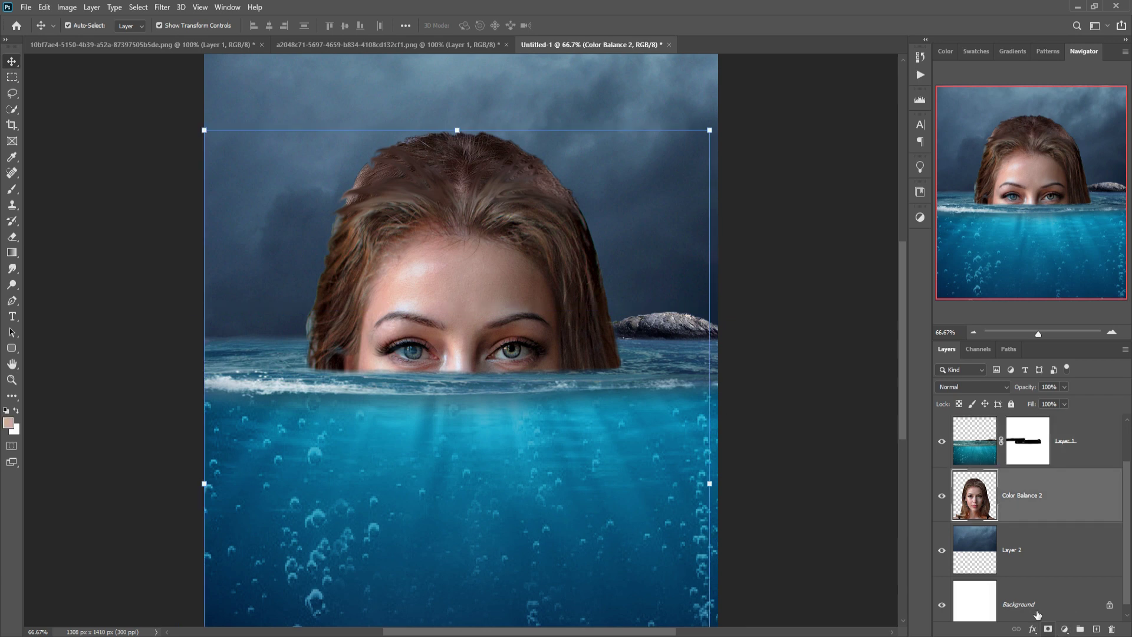
pyautogui.click(11, 190)
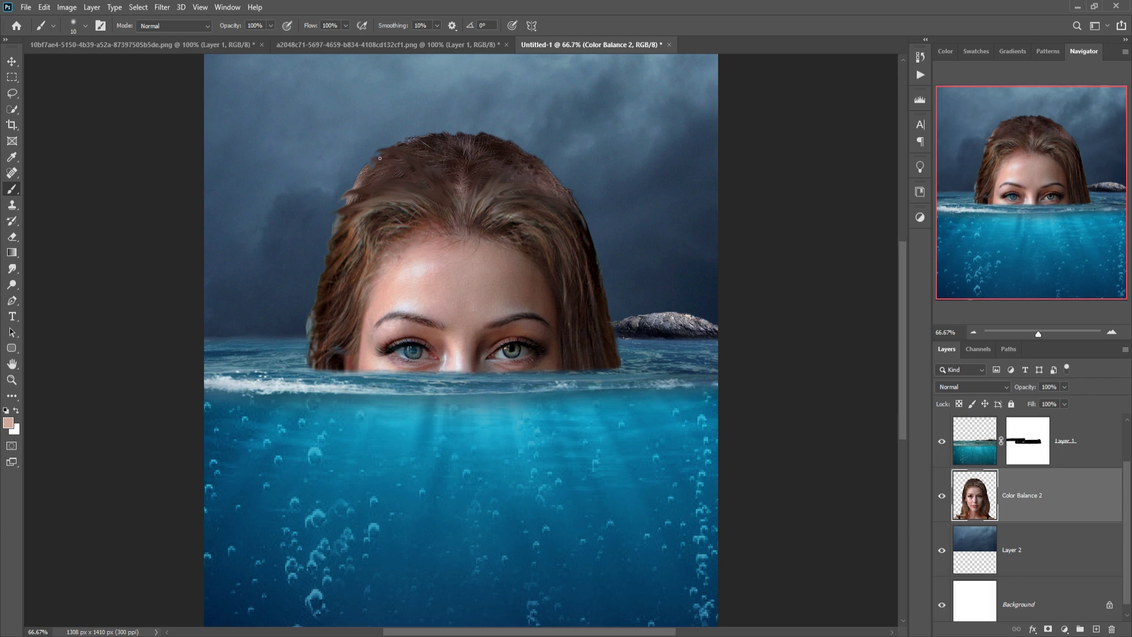
pyautogui.moveTo(386, 160); pyautogui.dragTo(355, 160)
pyautogui.hotkey('ctrl', 'z')
# Smudge the outer edges of the woman's hair at 72% strength with a 10 to 15 px brush to smooth its outline
pyautogui.click(13, 270)
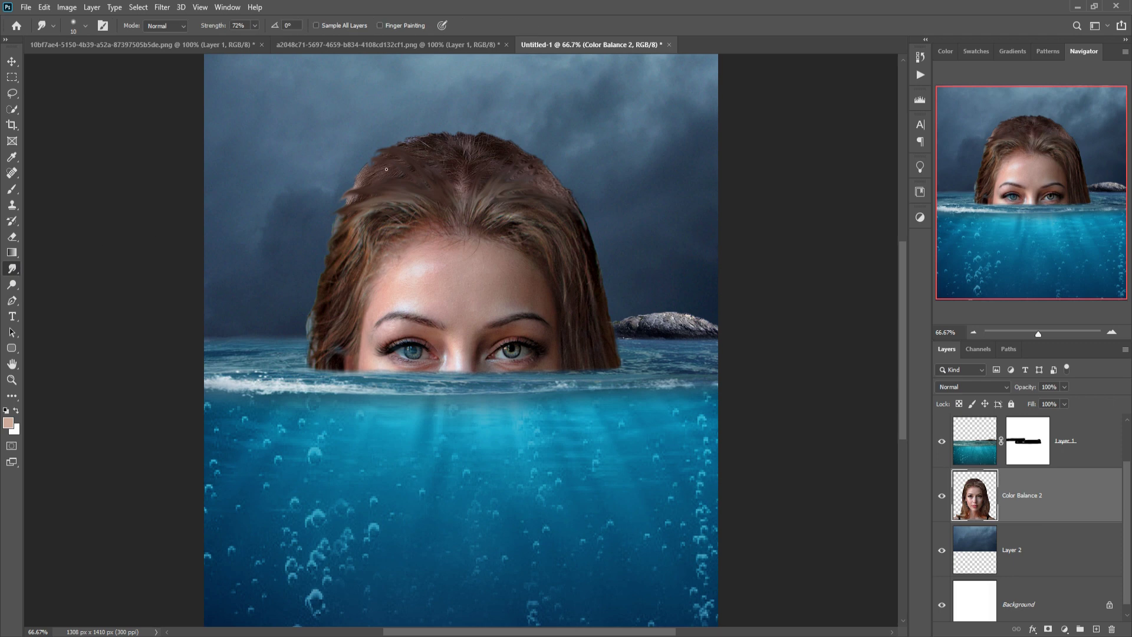
pyautogui.moveTo(343, 215); pyautogui.dragTo(329, 243)
pyautogui.moveTo(319, 306); pyautogui.dragTo(310, 359)
pyautogui.press(']')
pyautogui.moveTo(400, 145); pyautogui.dragTo(377, 177)
pyautogui.moveTo(479, 196)
pyautogui.mouseDown()
pyautogui.moveTo(523, 168)
pyautogui.moveTo(575, 206)
pyautogui.mouseUp()
pyautogui.moveTo(587, 230); pyautogui.dragTo(605, 292)
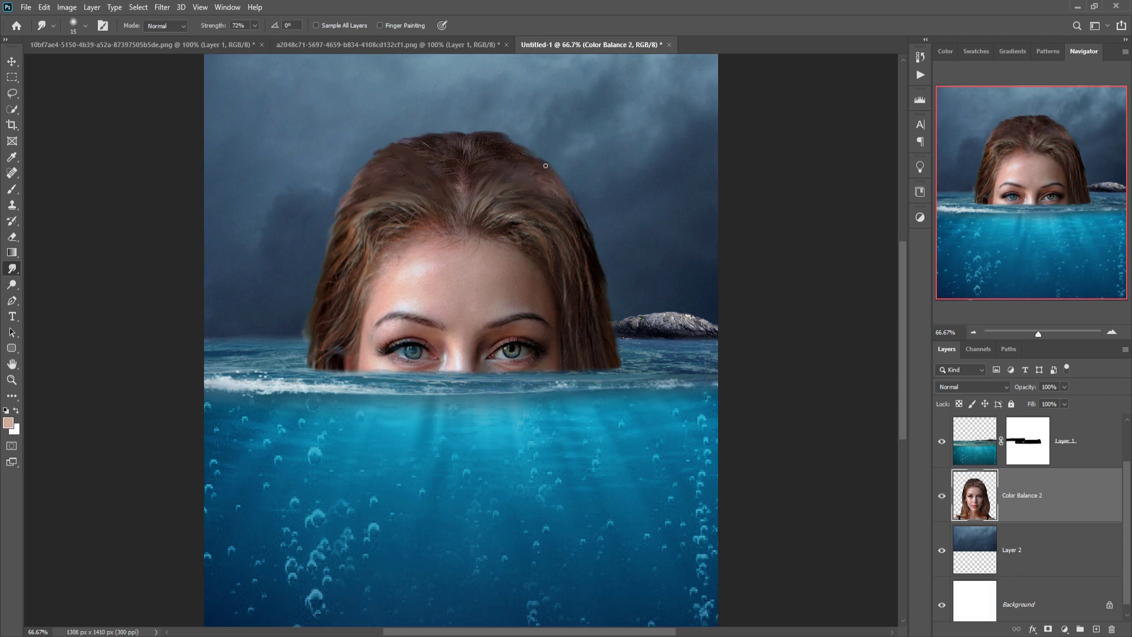
pyautogui.press('v')
# Trace a closed Pen path around the fanged open mouth in the red-faced woman's image
pyautogui.click(165, 47)
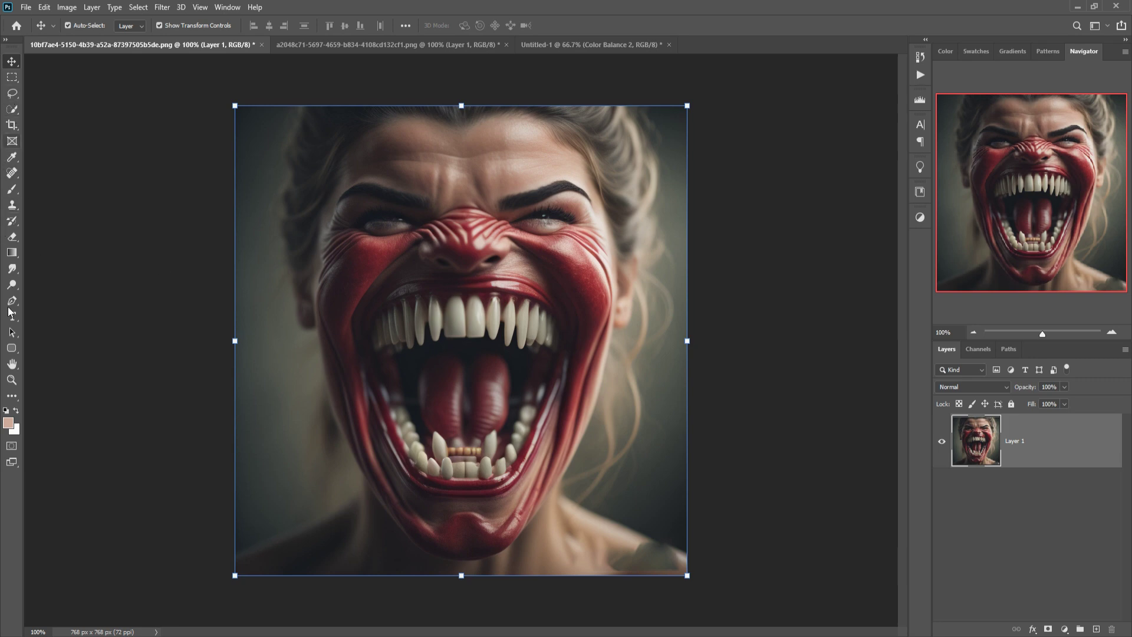
pyautogui.click(12, 302)
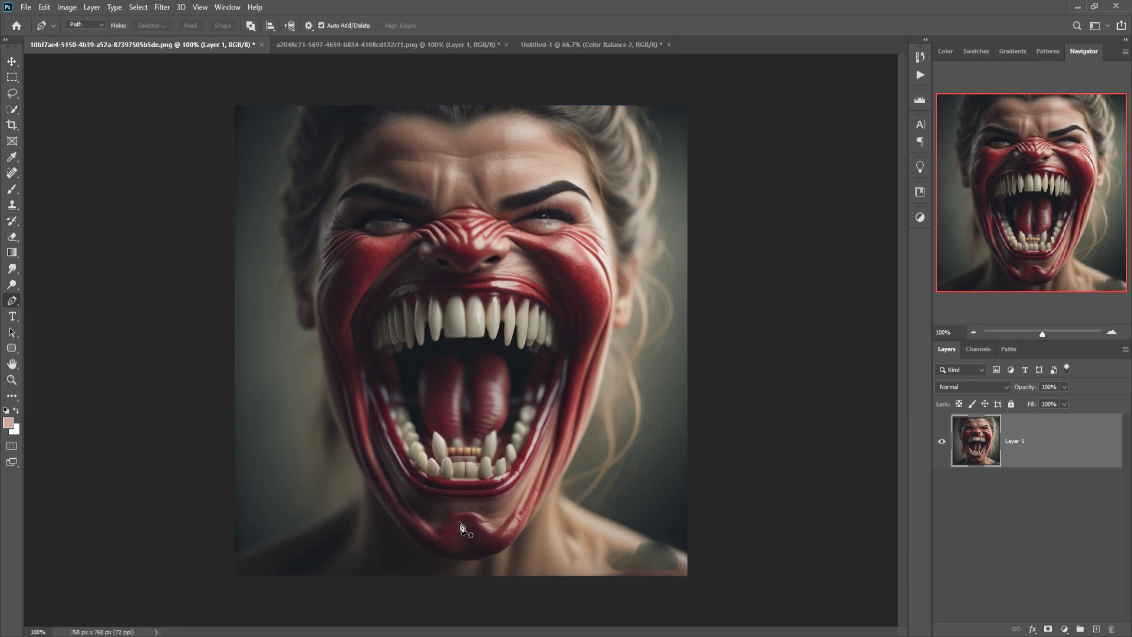
pyautogui.click(424, 490)
pyautogui.click(488, 497)
pyautogui.moveTo(493, 499); pyautogui.dragTo(529, 464)
pyautogui.moveTo(551, 410); pyautogui.dragTo(560, 392)
pyautogui.moveTo(568, 353); pyautogui.dragTo(567, 335)
pyautogui.moveTo(555, 303); pyautogui.dragTo(543, 291)
pyautogui.moveTo(510, 275); pyautogui.dragTo(494, 274)
pyautogui.moveTo(371, 308); pyautogui.dragTo(364, 321)
pyautogui.click(423, 490)
pyautogui.click(11, 61)
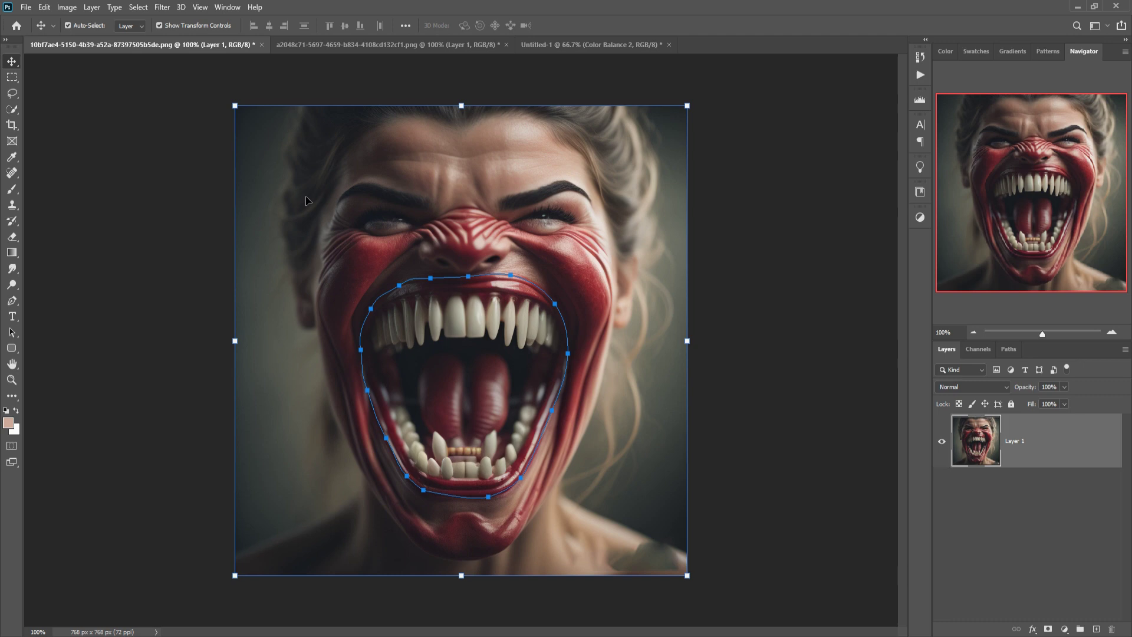
# Convert the path around the fanged mouth into a selection
pyautogui.rightClick(489, 384)
pyautogui.click(11, 302)
pyautogui.rightClick(479, 327)
pyautogui.click(12, 304)
pyautogui.click(12, 303)
pyautogui.rightClick(446, 347)
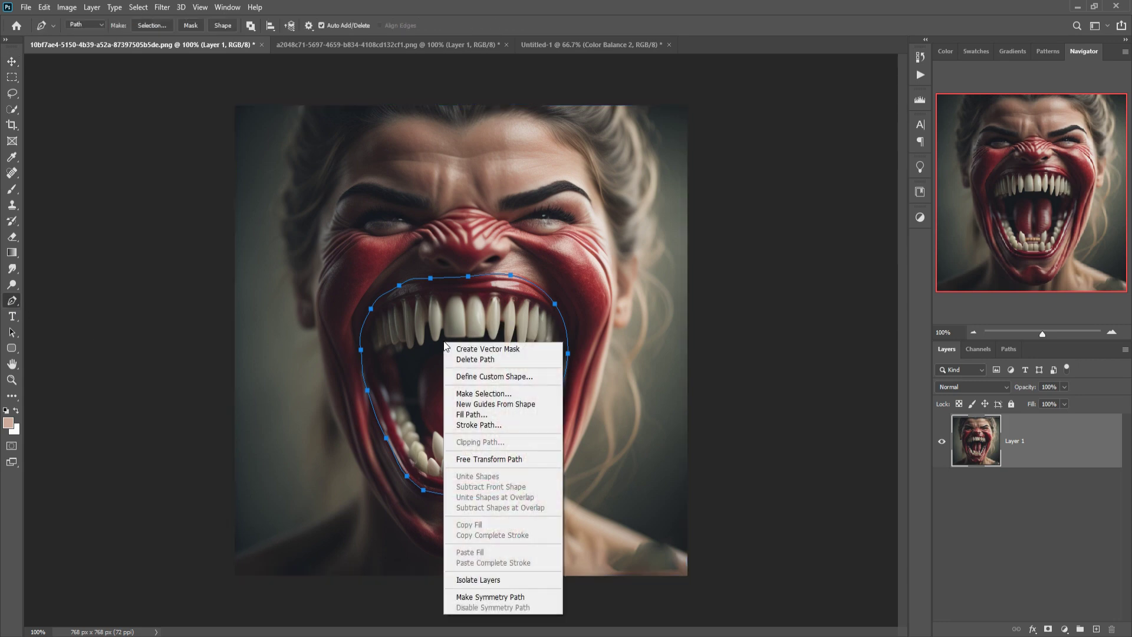
pyautogui.click(500, 393)
pyautogui.click(629, 177)
# Copy the selected fanged mouth into Untitled-1 and close the red-faced woman's image
pyautogui.click(11, 62)
pyautogui.moveTo(169, 45); pyautogui.dragTo(800, 140)
pyautogui.moveTo(840, 365); pyautogui.dragTo(405, 445)
pyautogui.click(1050, 138)
# Reduce the opacity of the water on Layer 1 to 53%
pyautogui.scroll(-2, 1092, 518)
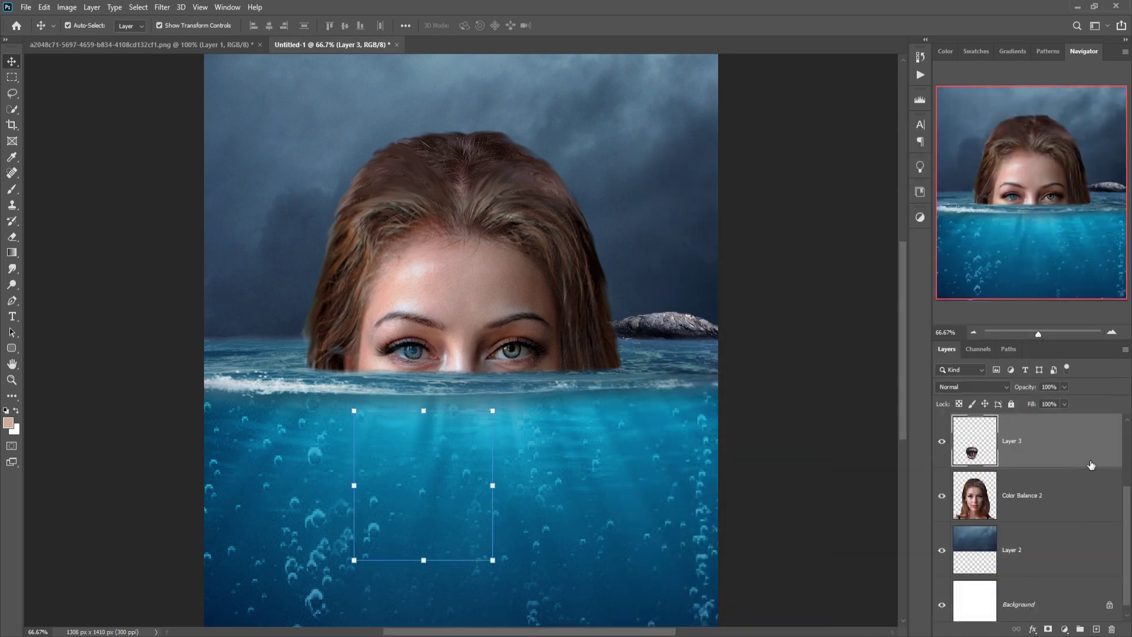
pyautogui.scroll(1, 1091, 465)
pyautogui.click(1064, 388)
pyautogui.moveTo(1055, 402)
pyautogui.mouseDown()
pyautogui.moveTo(1038, 403)
pyautogui.moveTo(1068, 403)
pyautogui.moveTo(1037, 401)
pyautogui.mouseUp()
pyautogui.click(985, 449)
pyautogui.click(1064, 387)
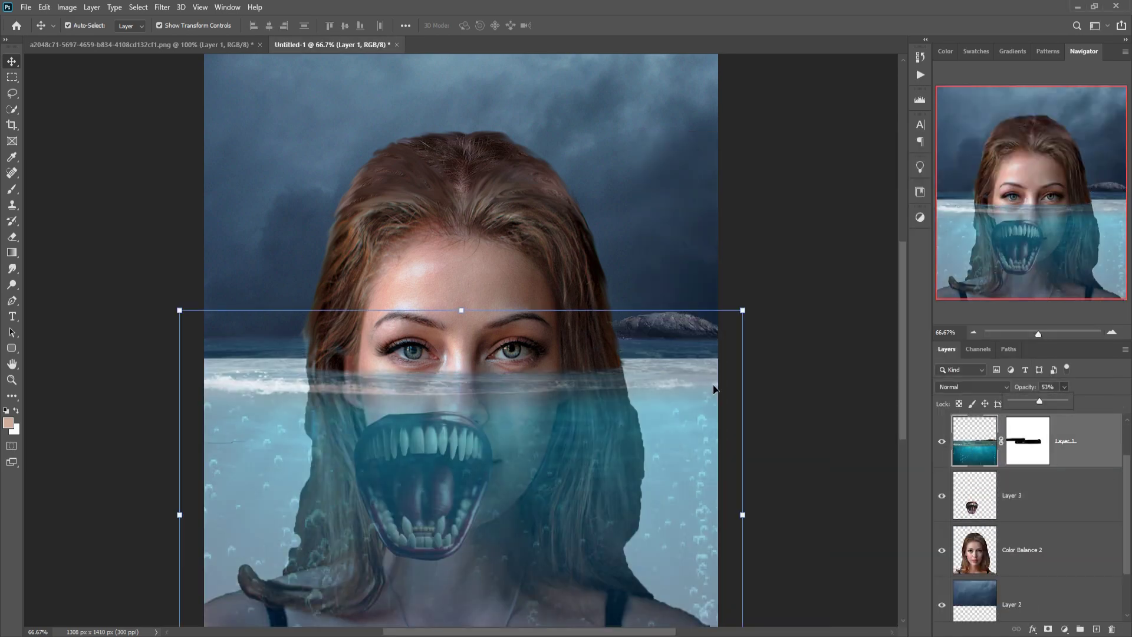
# Scale the fanged mouth on Layer 3 to 104.96% and center it over the woman's mouth
pyautogui.click(994, 564)
pyautogui.click(1026, 495)
pyautogui.hotkey('ctrl', 't')
pyautogui.moveTo(429, 457); pyautogui.dragTo(463, 477)
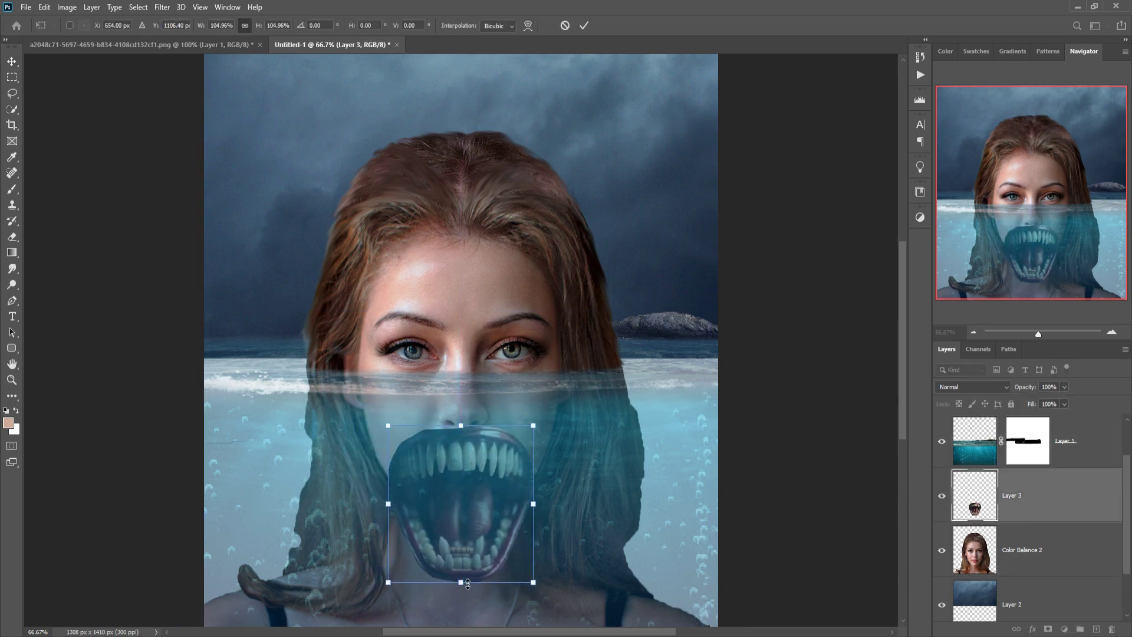
pyautogui.click(583, 26)
# Trace a Pen path around the lower face of the screaming blonde woman, from below the eyes down to the chin
pyautogui.click(141, 44)
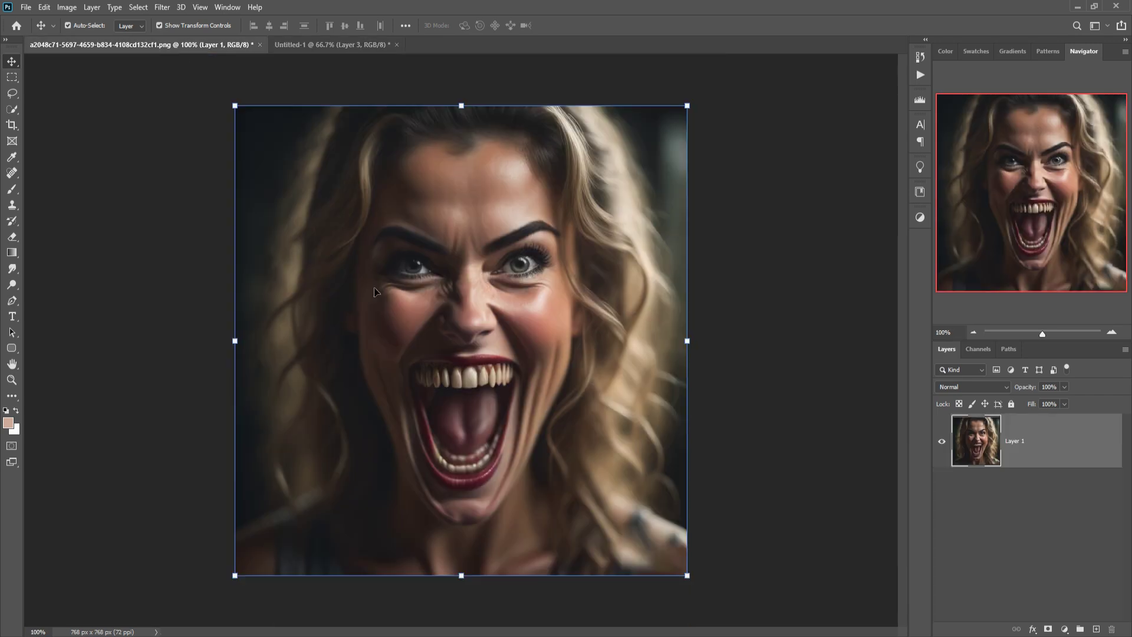
pyautogui.click(13, 302)
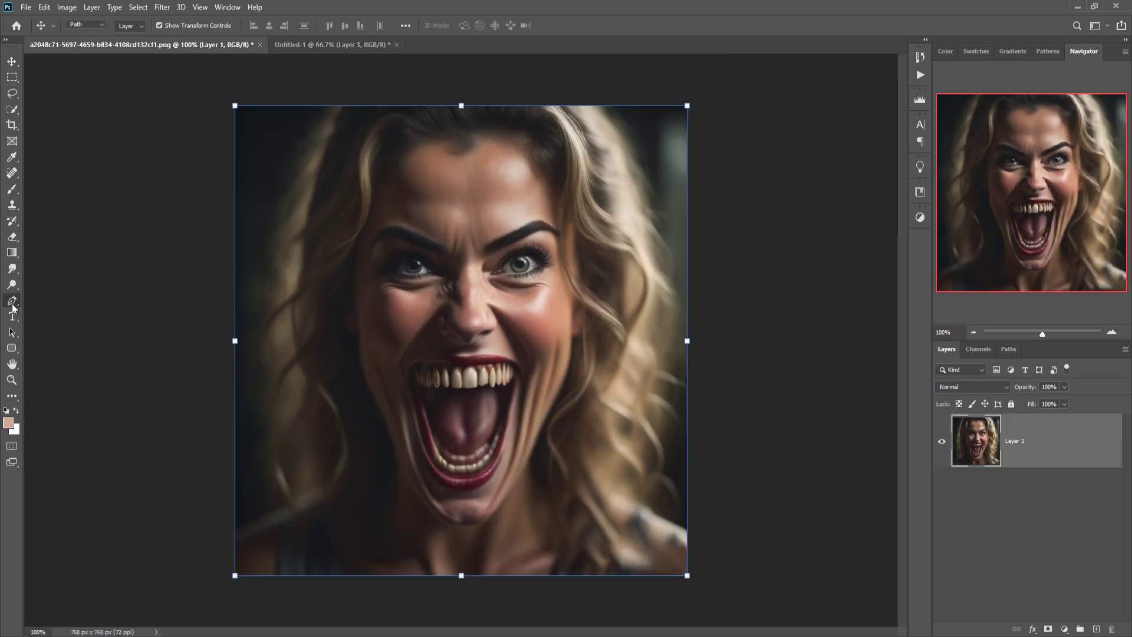
pyautogui.click(13, 302)
pyautogui.click(479, 524)
pyautogui.click(571, 334)
pyautogui.moveTo(531, 416); pyautogui.dragTo(567, 382)
pyautogui.click(509, 490)
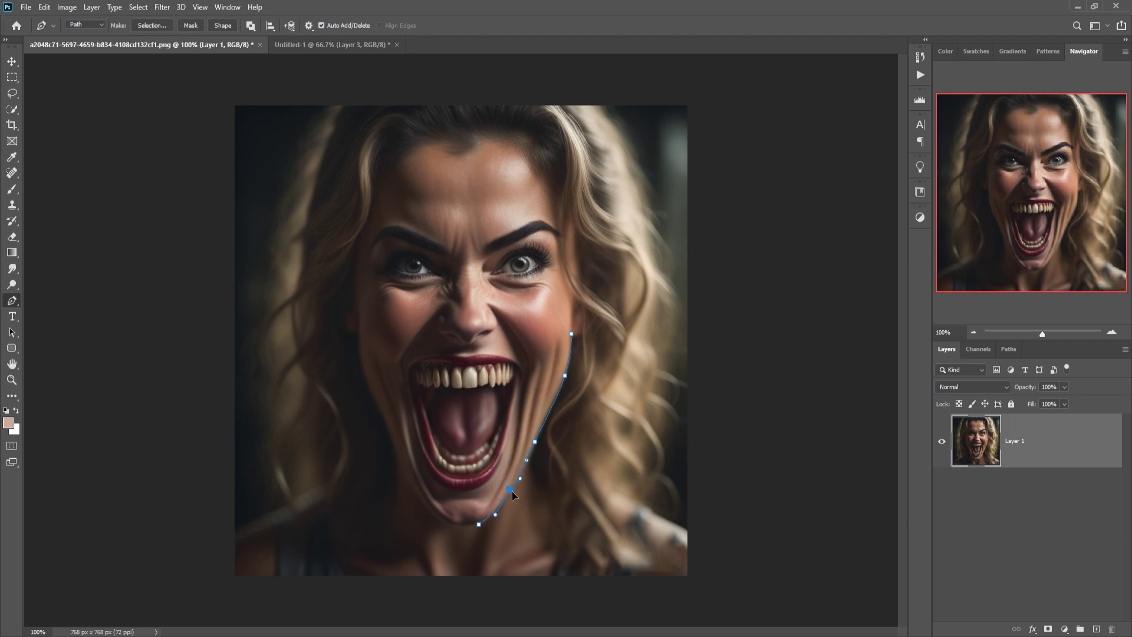
pyautogui.click(362, 311)
pyautogui.click(404, 470)
pyautogui.click(378, 376)
pyautogui.moveTo(378, 375); pyautogui.dragTo(364, 373)
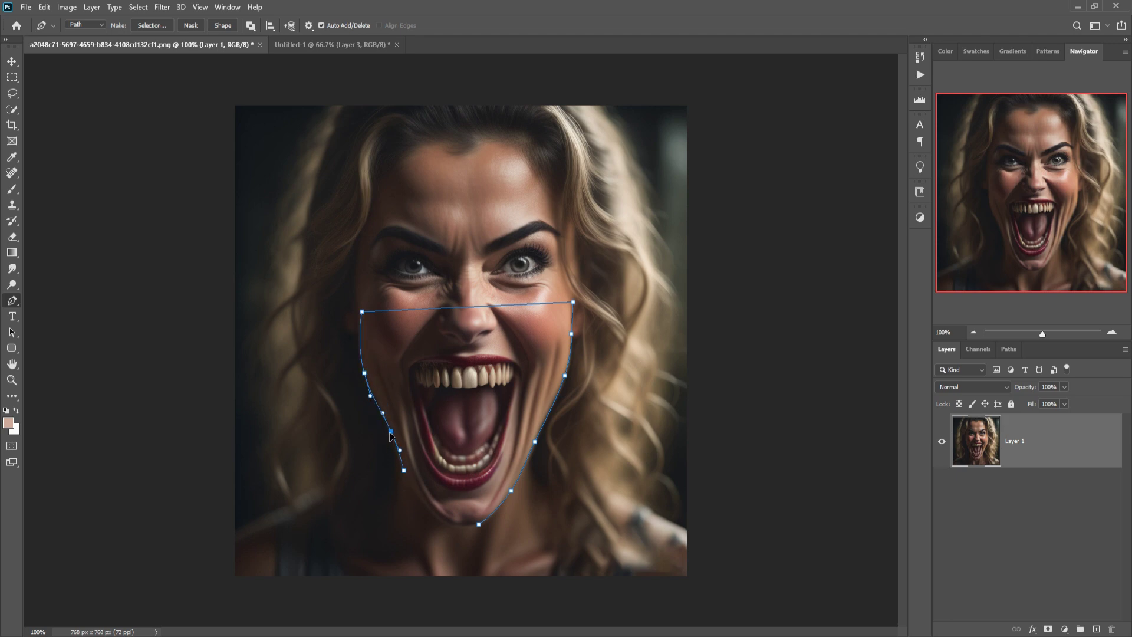
pyautogui.click(446, 500)
pyautogui.moveTo(446, 501); pyautogui.dragTo(435, 517)
# Convert the path around the blonde woman's lower face into a selection
pyautogui.rightClick(405, 324)
pyautogui.click(463, 376)
pyautogui.click(627, 175)
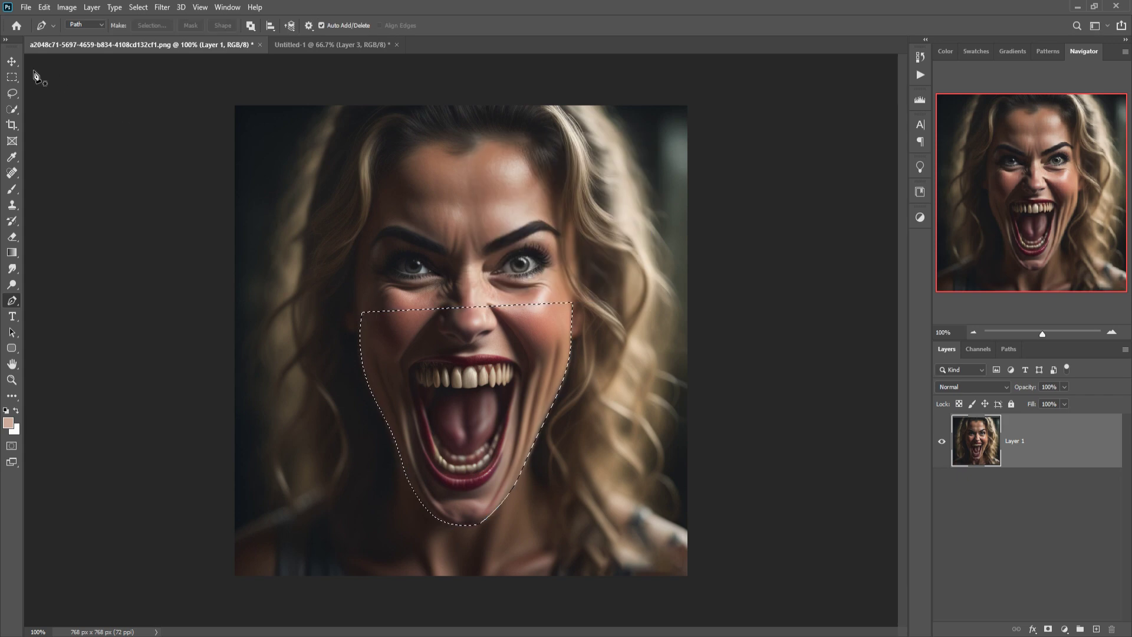
# Copy the selected lower face into Untitled-1, close its source image, and scale it to about 146.5% over the woman's lower face
pyautogui.click(11, 61)
pyautogui.moveTo(124, 45); pyautogui.dragTo(688, 121)
pyautogui.moveTo(842, 348); pyautogui.dragTo(634, 316)
pyautogui.click(998, 120)
pyautogui.moveTo(596, 406); pyautogui.dragTo(522, 477)
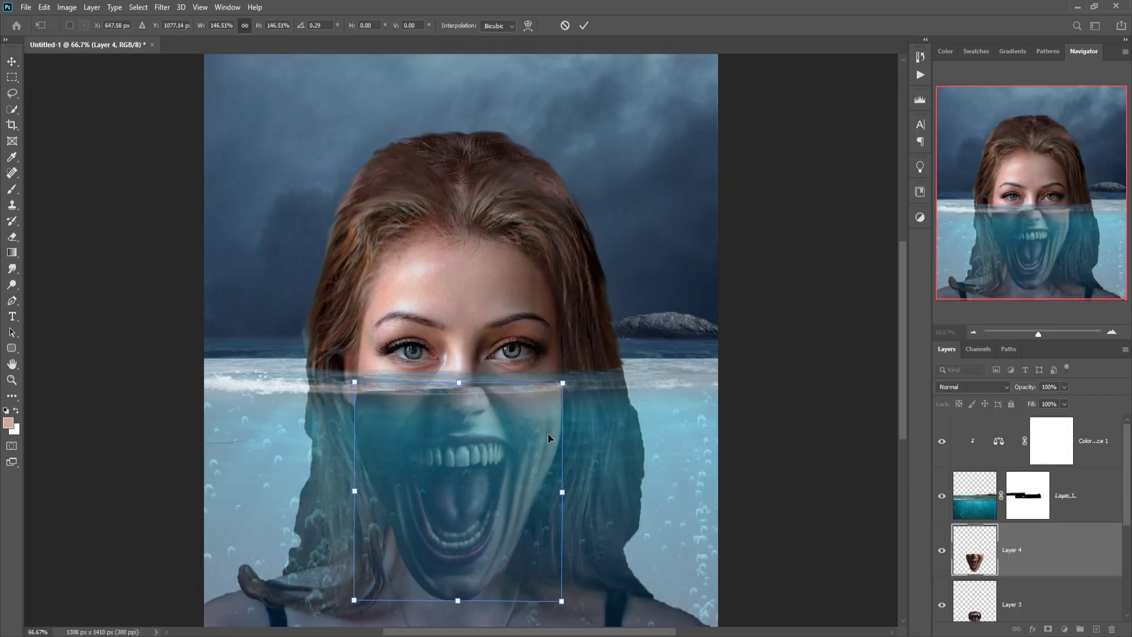
# Warp the lower face on Layer 4 so its upper edge, cheeks and chin fit the woman's face
pyautogui.click(44, 7)
pyautogui.moveTo(106, 287)
pyautogui.click(209, 370)
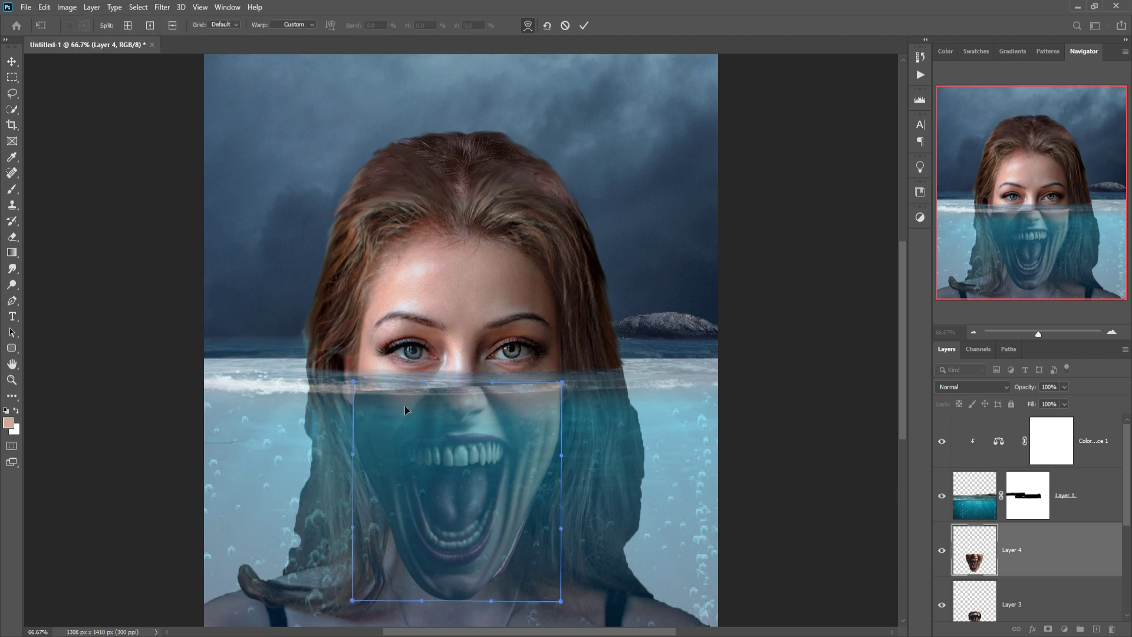
pyautogui.moveTo(358, 402); pyautogui.dragTo(357, 391)
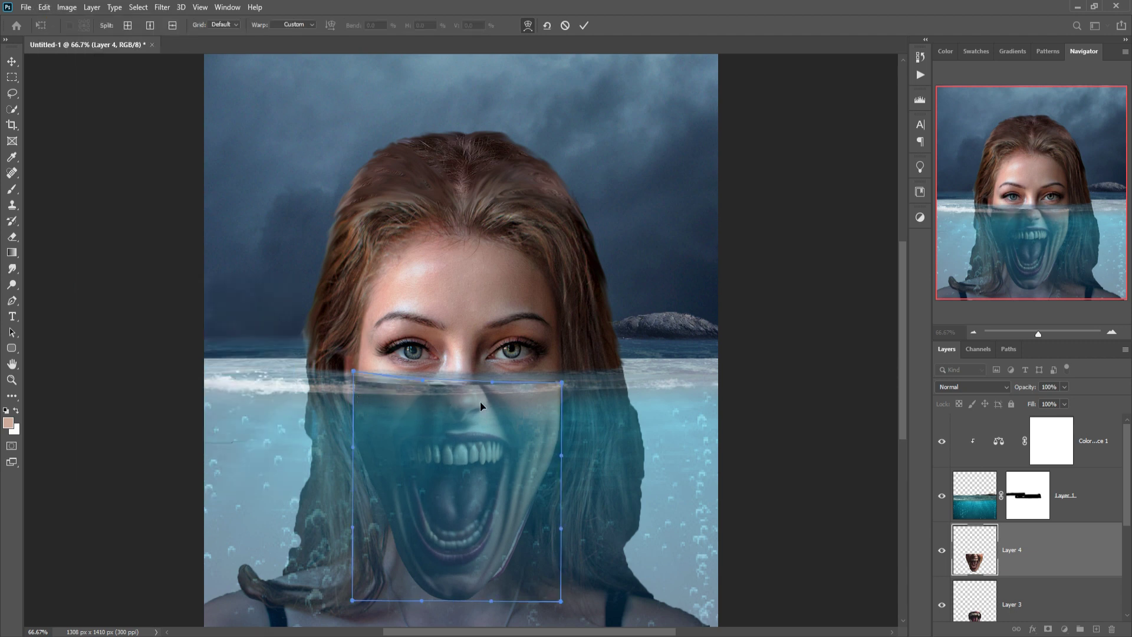
pyautogui.moveTo(481, 401); pyautogui.dragTo(475, 404)
pyautogui.moveTo(412, 500); pyautogui.dragTo(416, 500)
pyautogui.moveTo(479, 582); pyautogui.dragTo(487, 584)
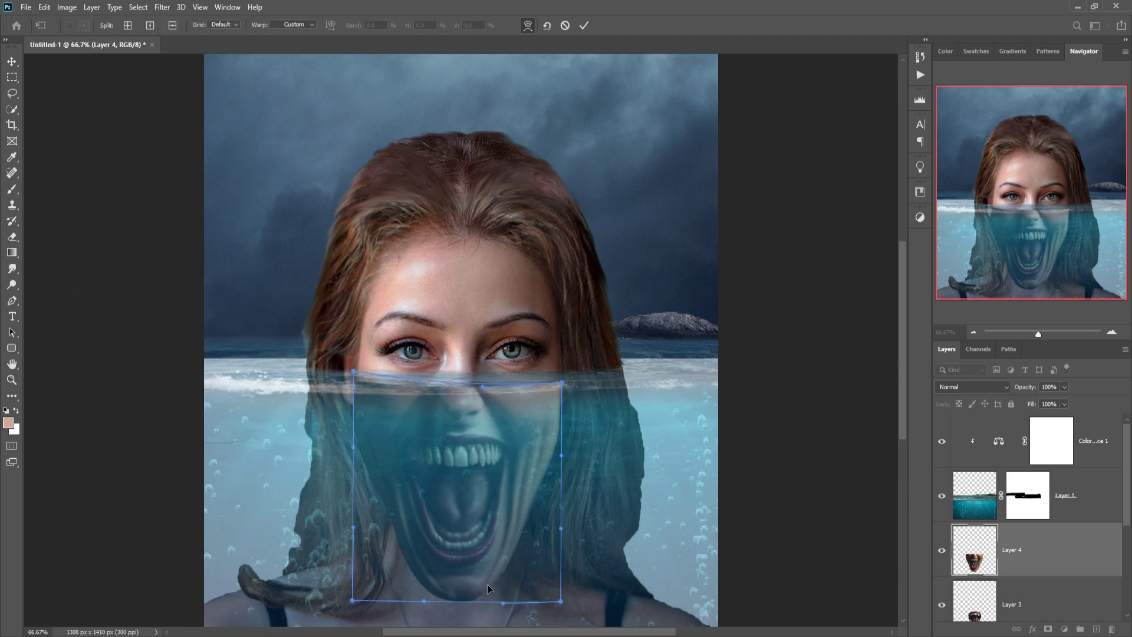
pyautogui.click(583, 25)
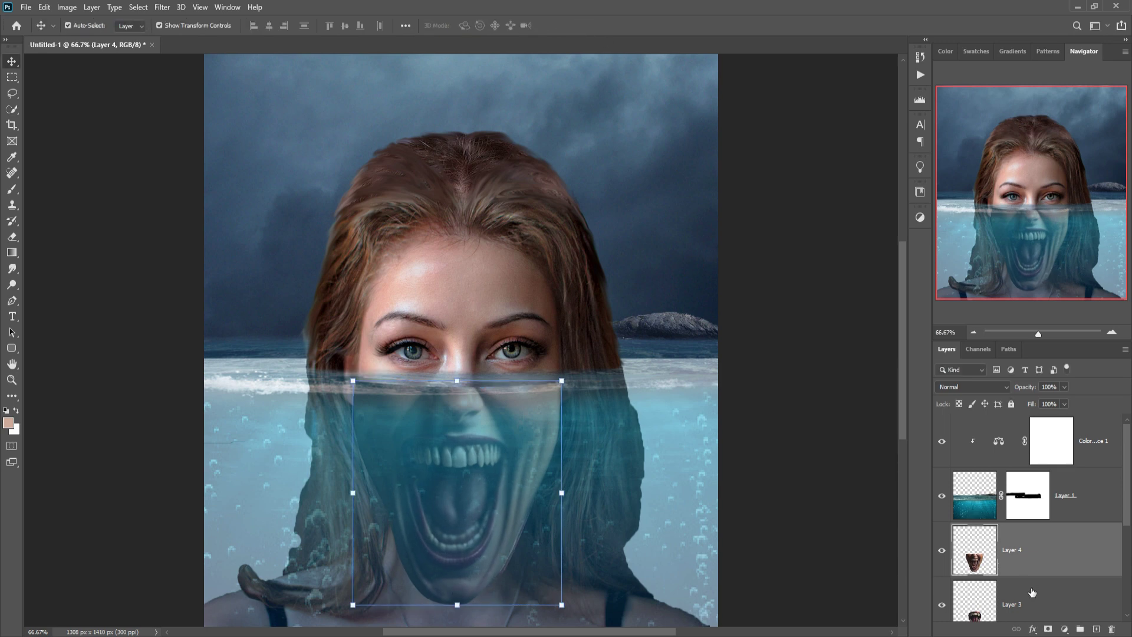
# Place Layer 3 above Layer 4, then scale the fanged mouth to 97.74% and shift it down over the open mouth
pyautogui.moveTo(1031, 592); pyautogui.dragTo(1036, 533)
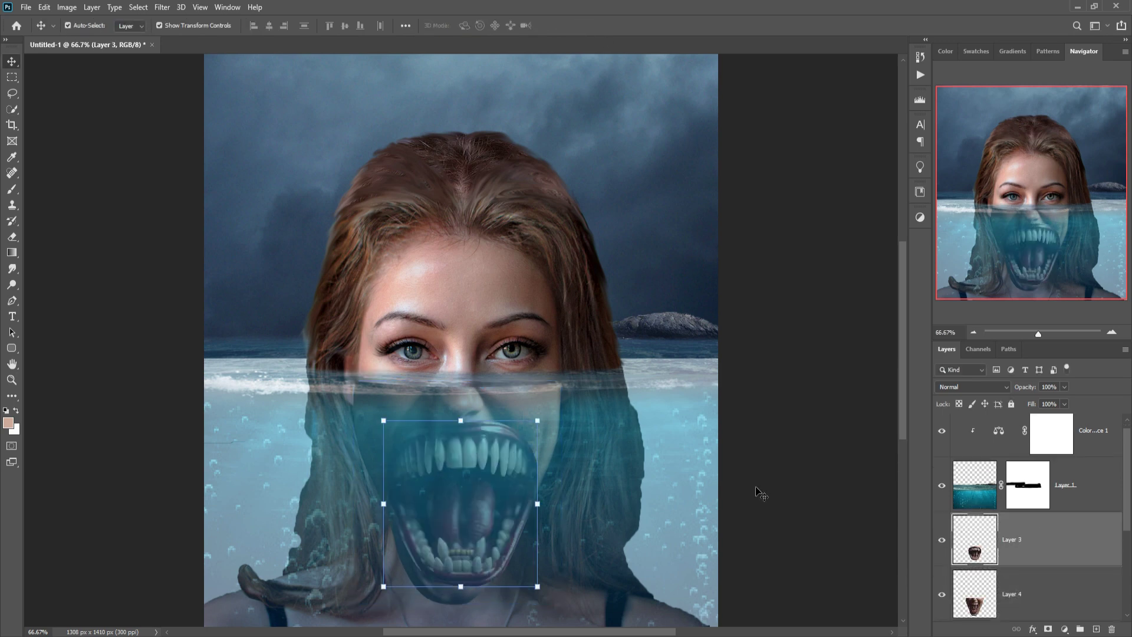
pyautogui.moveTo(508, 439); pyautogui.dragTo(493, 533)
pyautogui.hotkey('ctrl', 'z')
pyautogui.moveTo(538, 420); pyautogui.dragTo(533, 425)
pyautogui.moveTo(500, 460)
pyautogui.mouseDown()
pyautogui.moveTo(483, 551)
pyautogui.moveTo(497, 468)
pyautogui.mouseUp()
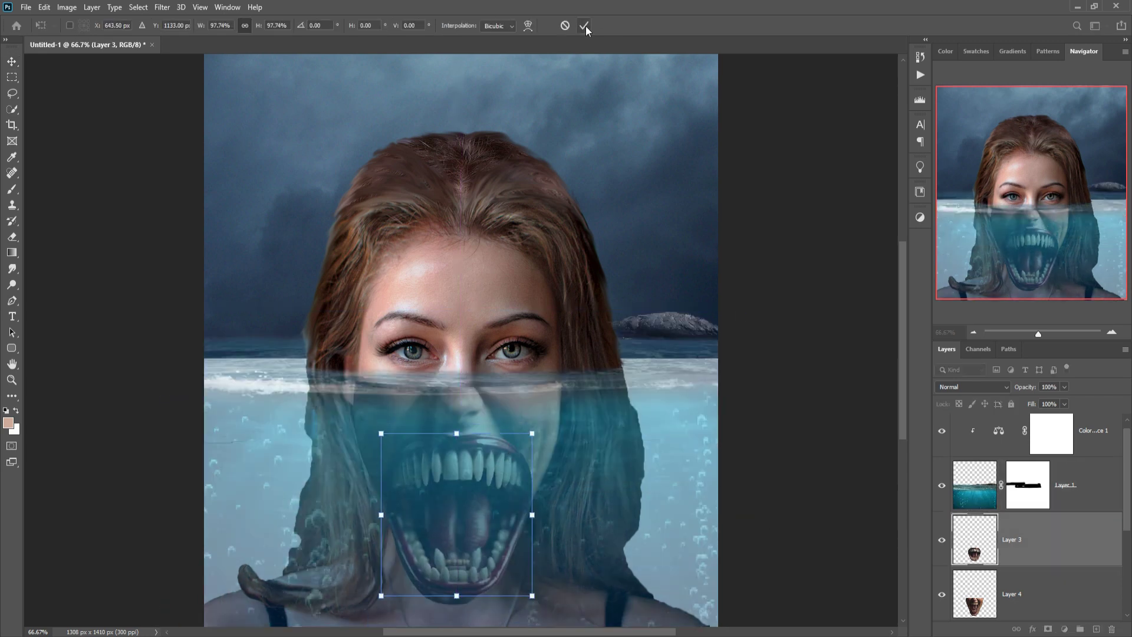
pyautogui.click(584, 25)
# Warp the fanged mouth on Layer 3 inward so it fits inside the screaming mouth opening
pyautogui.click(44, 8)
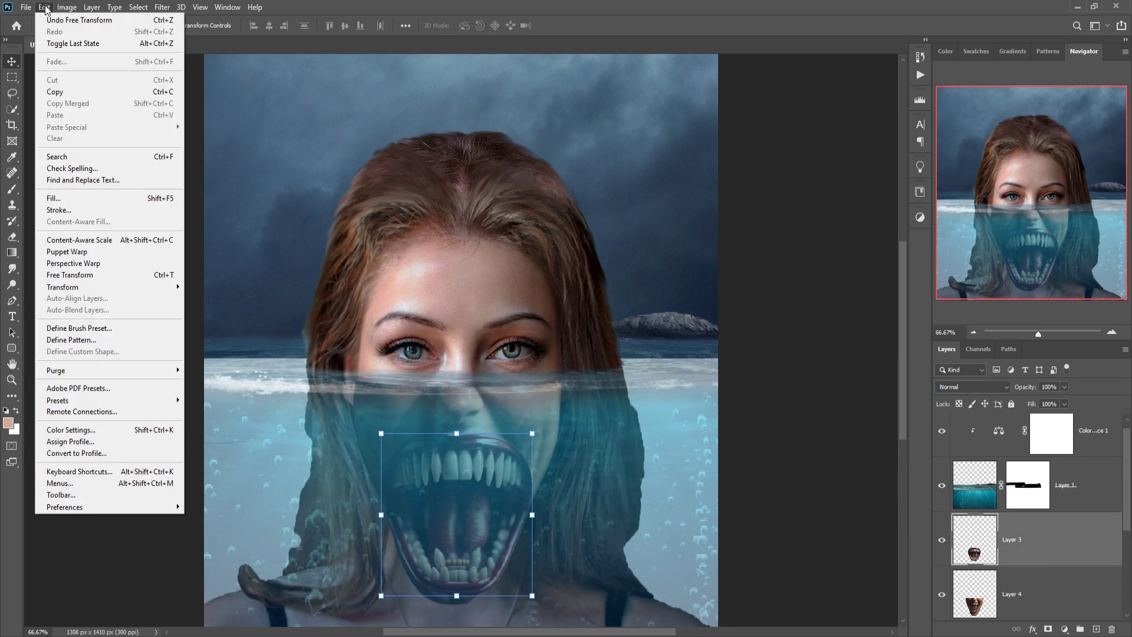
pyautogui.moveTo(171, 287)
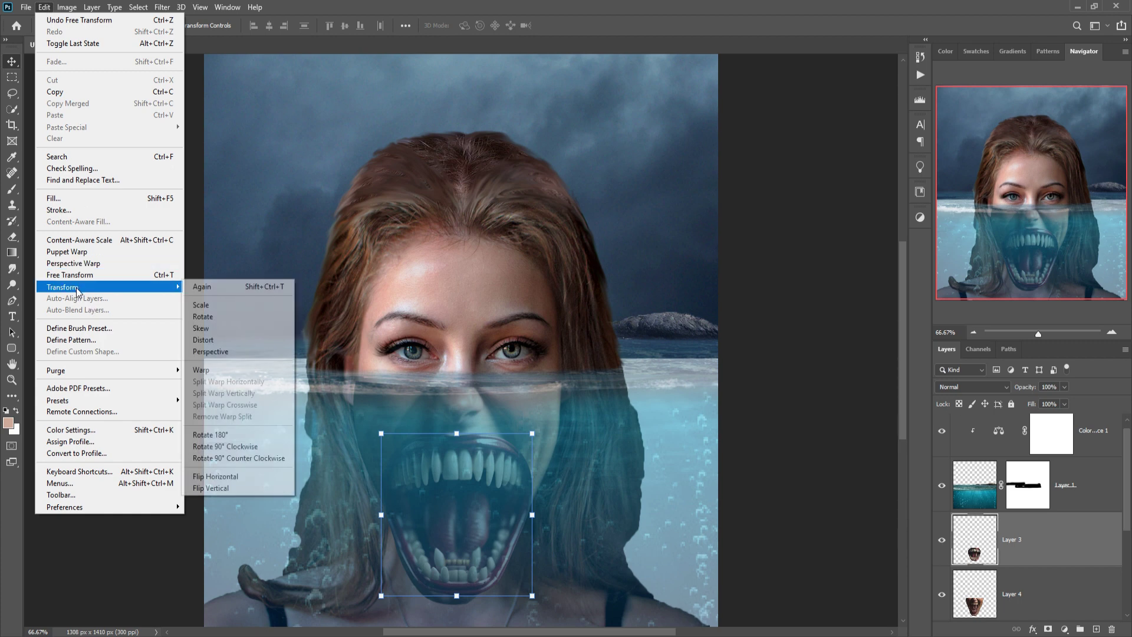
pyautogui.click(201, 371)
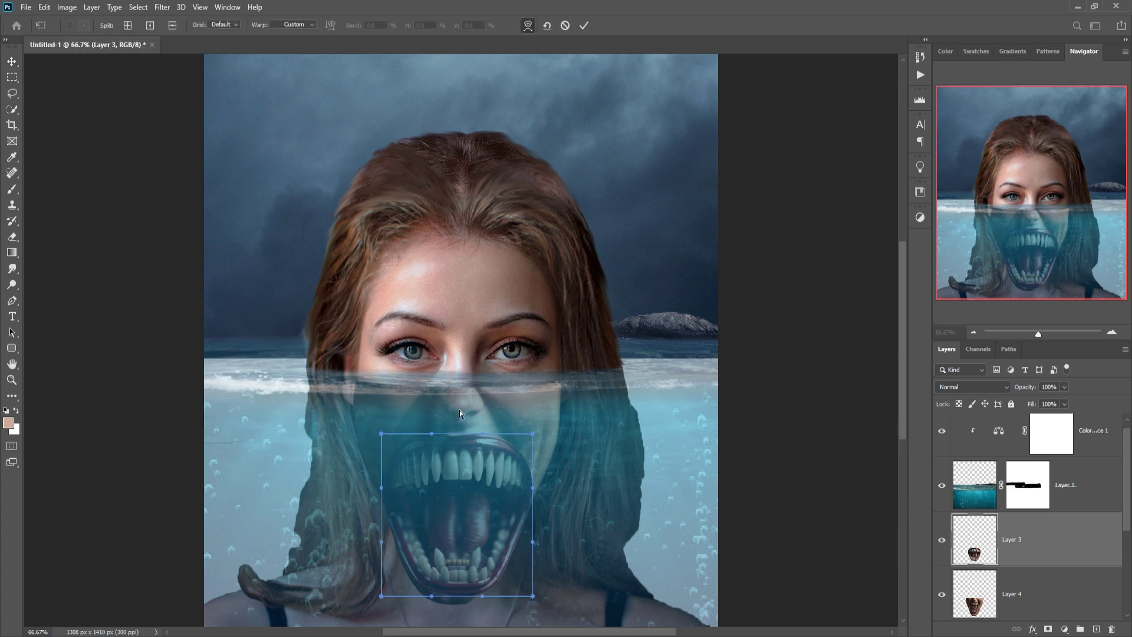
pyautogui.moveTo(413, 460); pyautogui.dragTo(415, 453)
pyautogui.moveTo(416, 547); pyautogui.dragTo(420, 530)
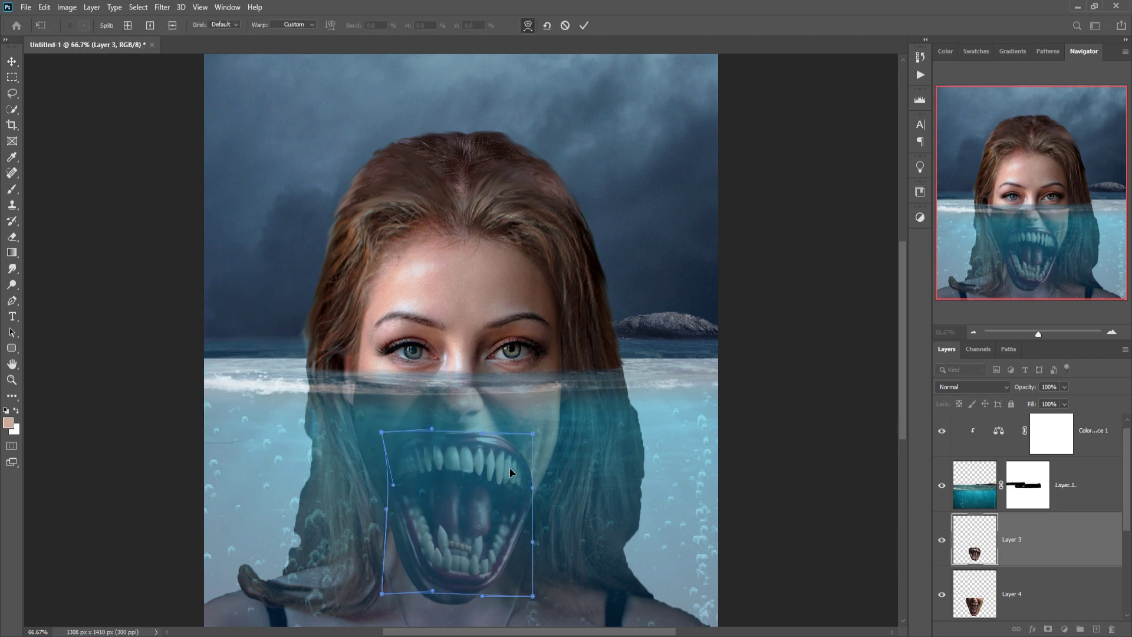
pyautogui.moveTo(510, 468); pyautogui.dragTo(498, 470)
pyautogui.moveTo(512, 552); pyautogui.dragTo(483, 532)
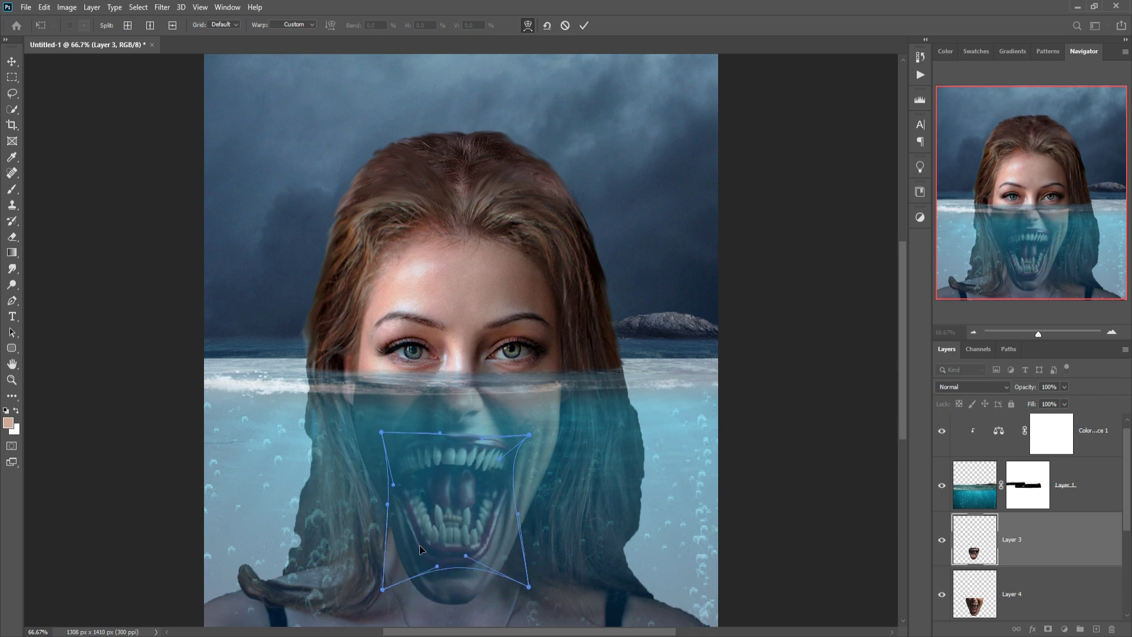
pyautogui.moveTo(390, 469); pyautogui.dragTo(461, 447)
pyautogui.click(584, 26)
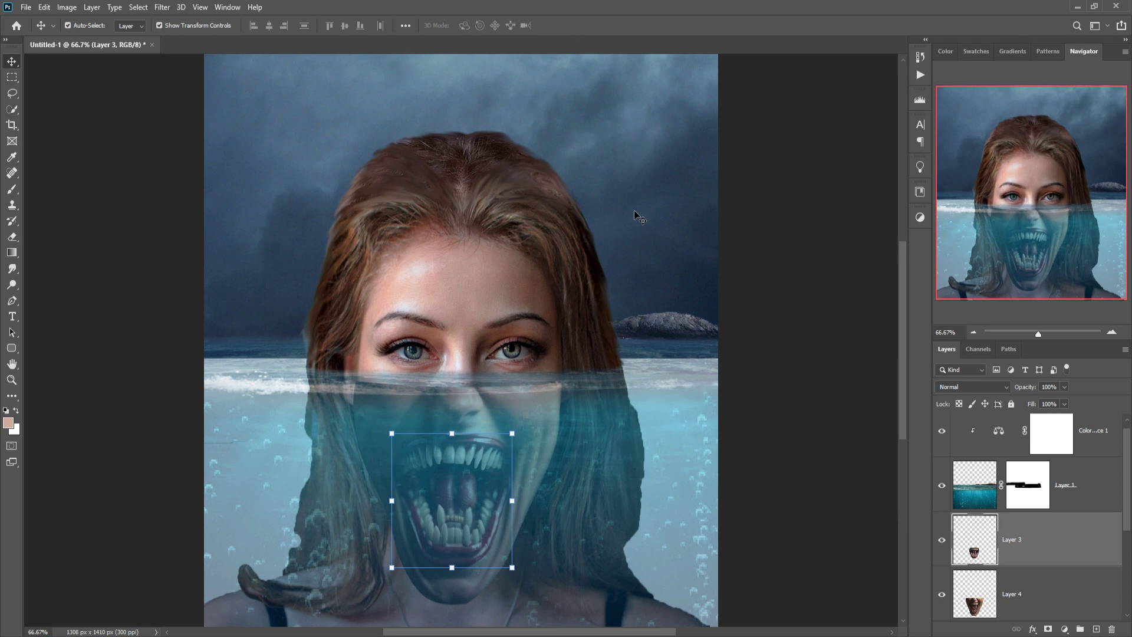
# Raise the opacity of the water on Layer 1 to 100%
pyautogui.click(988, 488)
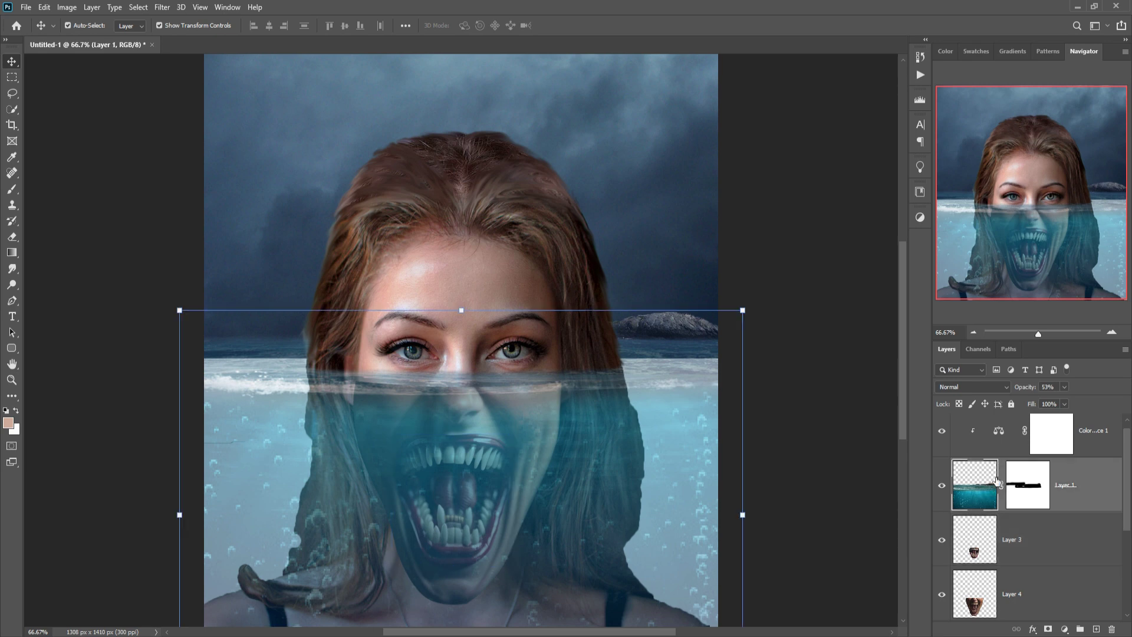
pyautogui.click(1064, 387)
pyautogui.moveTo(1074, 399); pyautogui.dragTo(1090, 401)
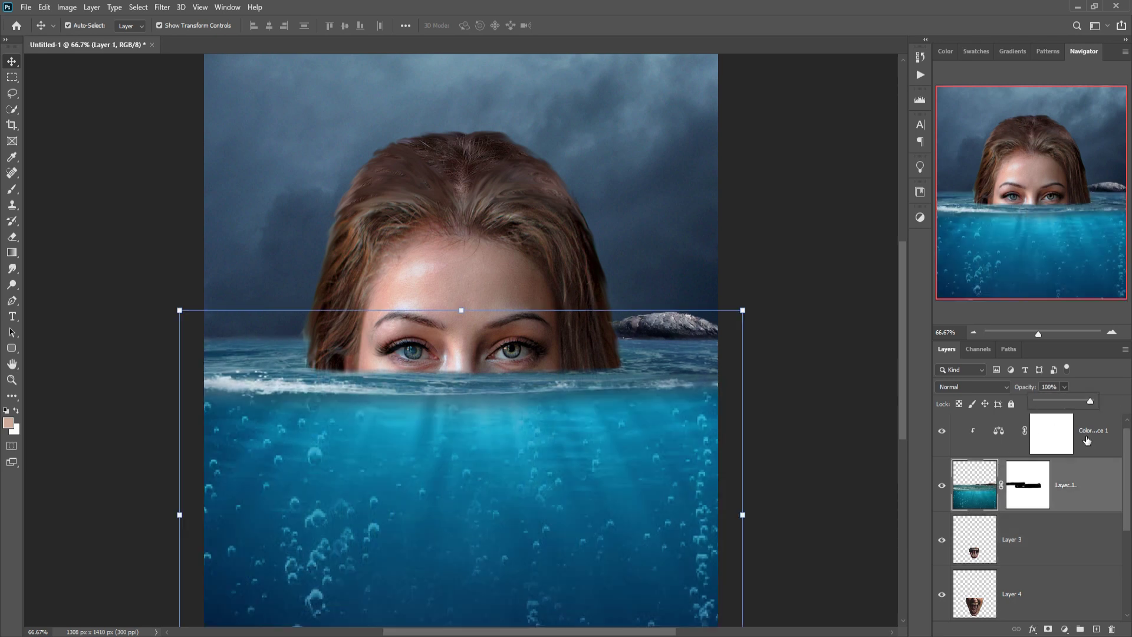
# Paint Layer 1's mask with a soft black brush at 13% opacity to partly reveal the submerged face and fanged mouth
pyautogui.click(1028, 484)
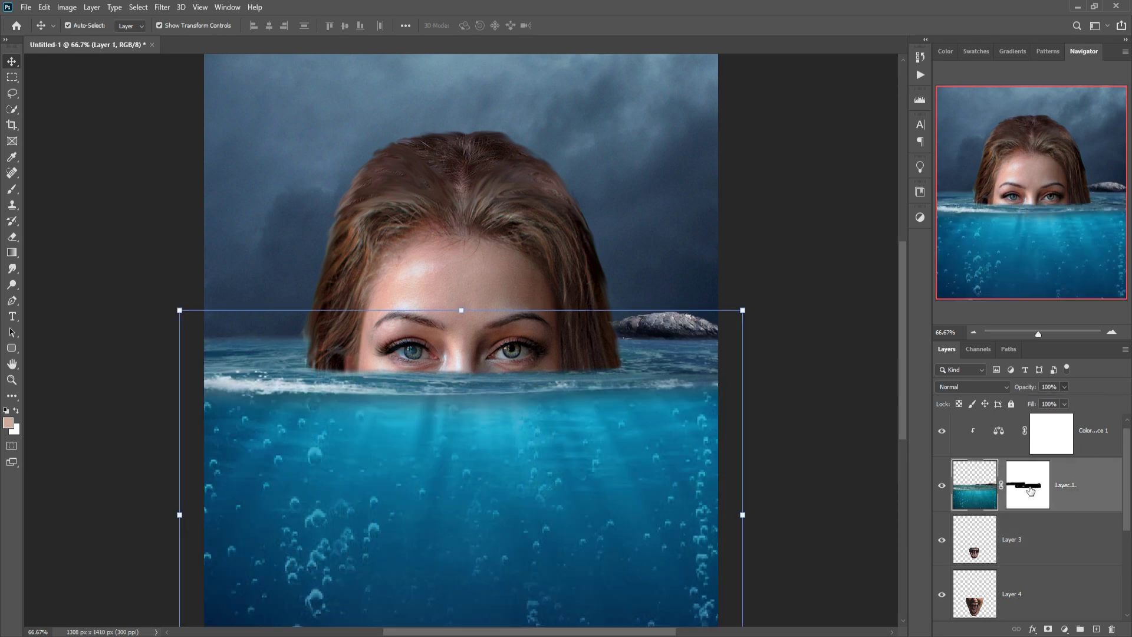
pyautogui.click(12, 190)
pyautogui.click(271, 26)
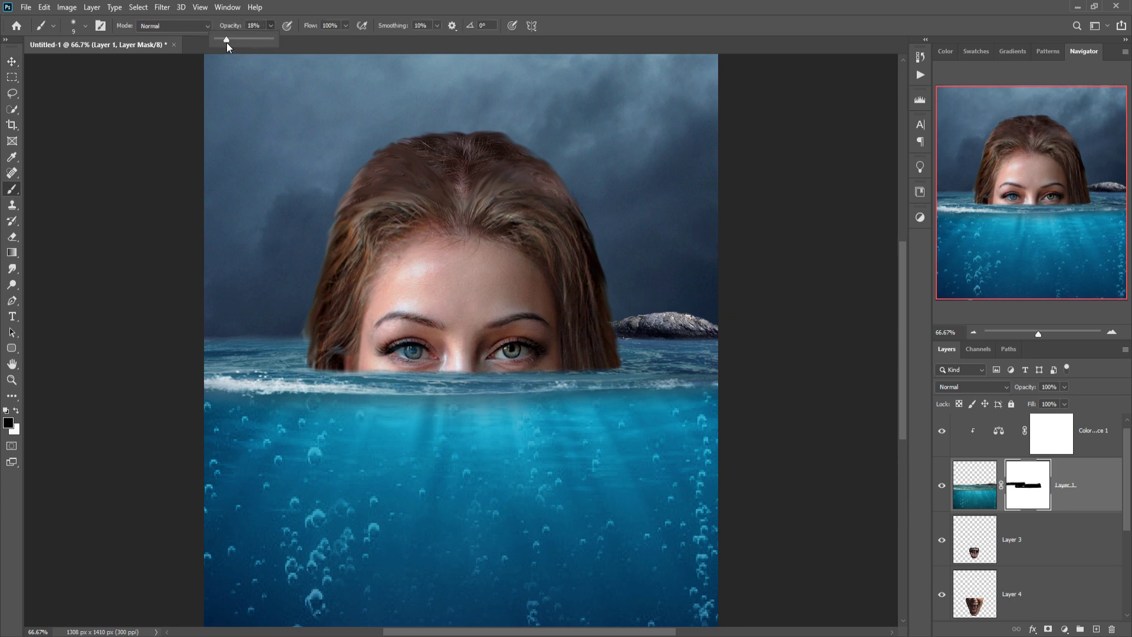
pyautogui.click(432, 427)
pyautogui.press(']')
pyautogui.press('[')
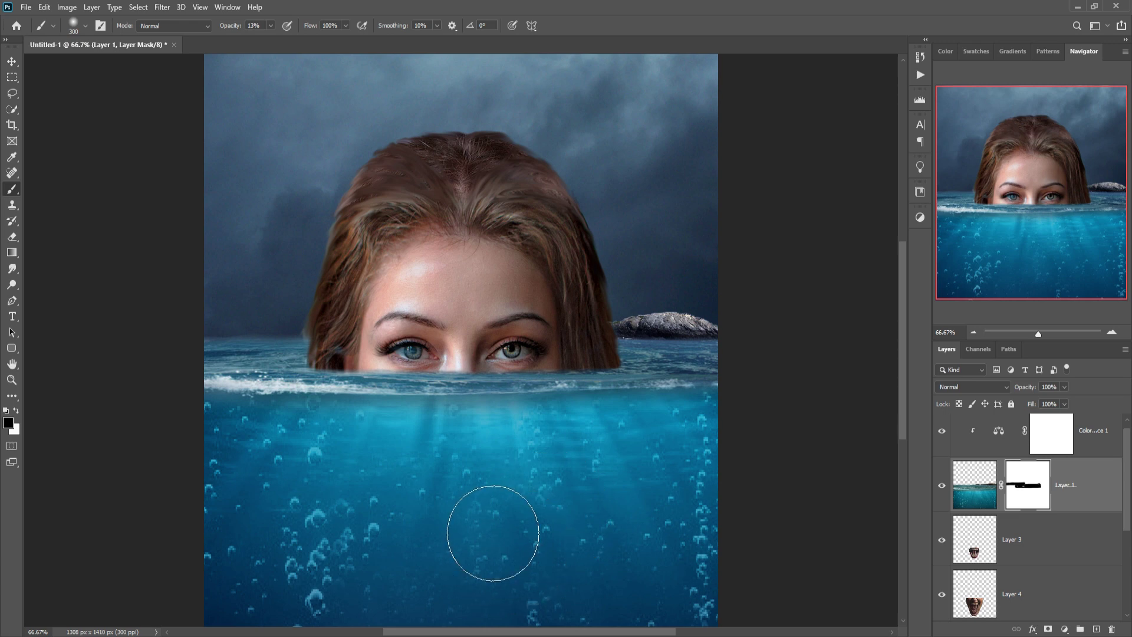
pyautogui.moveTo(497, 528); pyautogui.dragTo(455, 513)
pyautogui.press('[')
pyautogui.press('[')
pyautogui.moveTo(454, 460)
pyautogui.mouseDown()
pyautogui.moveTo(427, 473)
pyautogui.moveTo(484, 451)
pyautogui.mouseUp()
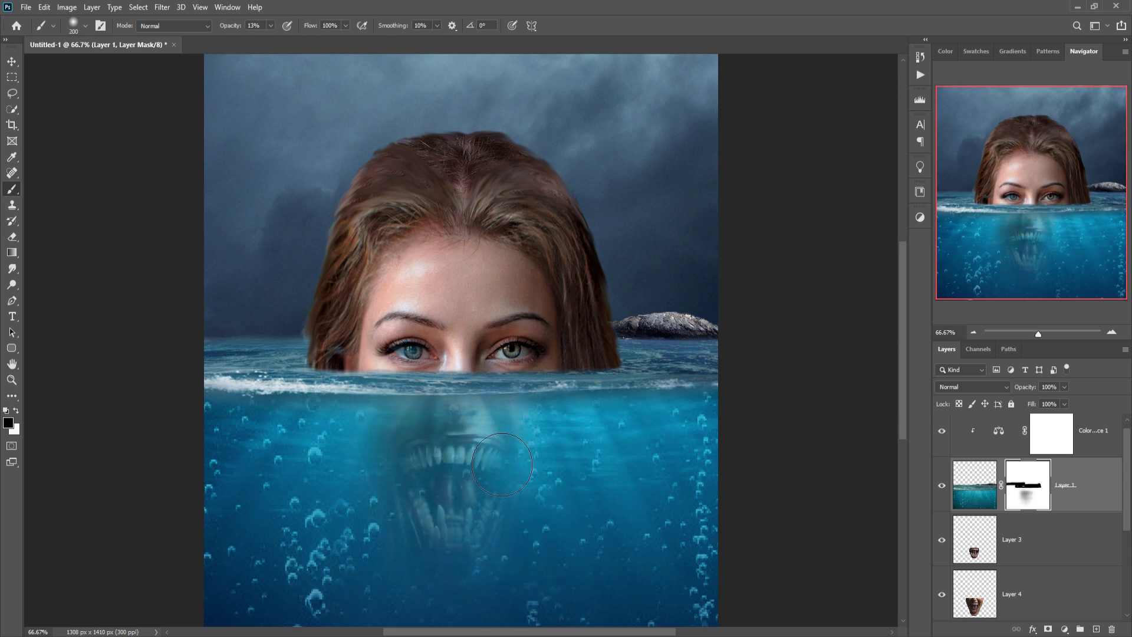
pyautogui.moveTo(401, 455)
pyautogui.mouseDown()
pyautogui.moveTo(393, 530)
pyautogui.moveTo(444, 604)
pyautogui.moveTo(514, 552)
pyautogui.moveTo(562, 456)
pyautogui.moveTo(616, 483)
pyautogui.moveTo(589, 611)
pyautogui.moveTo(442, 516)
pyautogui.moveTo(397, 629)
pyautogui.moveTo(541, 634)
pyautogui.moveTo(498, 512)
pyautogui.moveTo(474, 529)
pyautogui.moveTo(507, 563)
pyautogui.moveTo(474, 507)
pyautogui.moveTo(497, 625)
pyautogui.moveTo(527, 584)
pyautogui.mouseUp()
pyautogui.press(']')
# Copy the HAIR 1 strand from the hair_strands_stock document into Untitled-1, above the woman's Color Balance 2 layer, for shaping over her hair
pyautogui.click(11, 63)
pyautogui.click(436, 304)
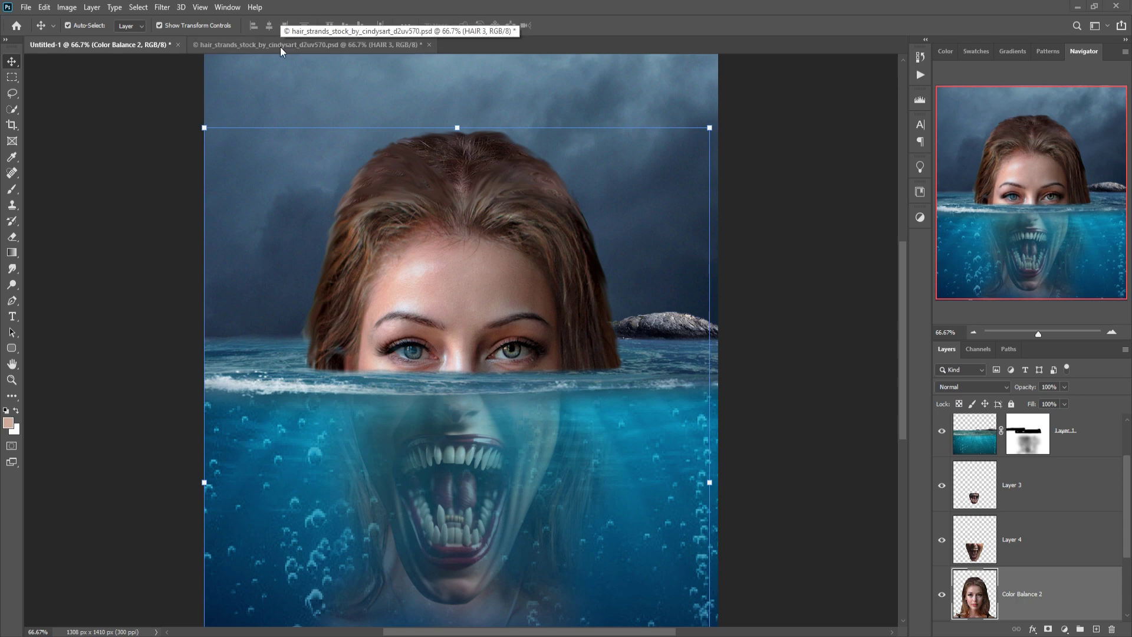
pyautogui.click(281, 47)
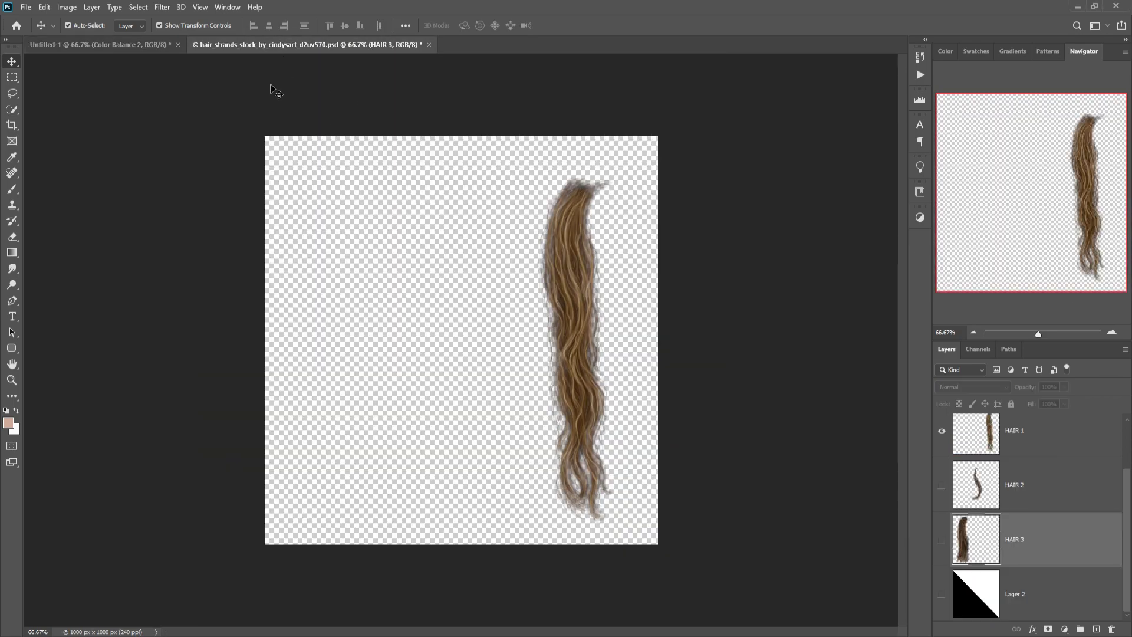
pyautogui.moveTo(348, 46); pyautogui.dragTo(617, 124)
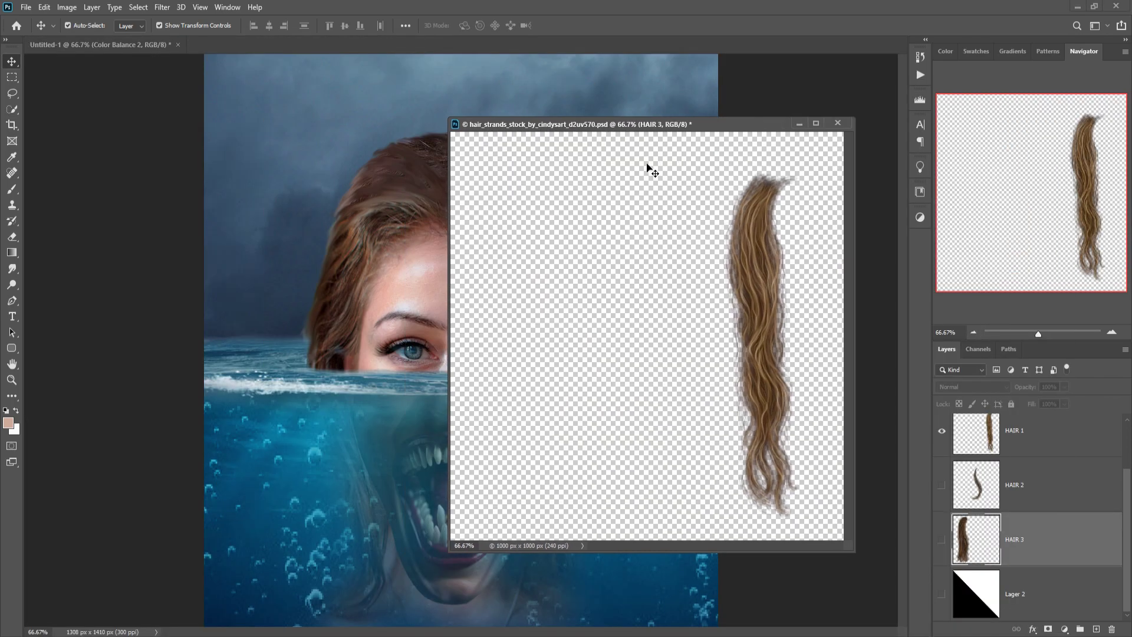
pyautogui.moveTo(764, 249); pyautogui.dragTo(345, 225)
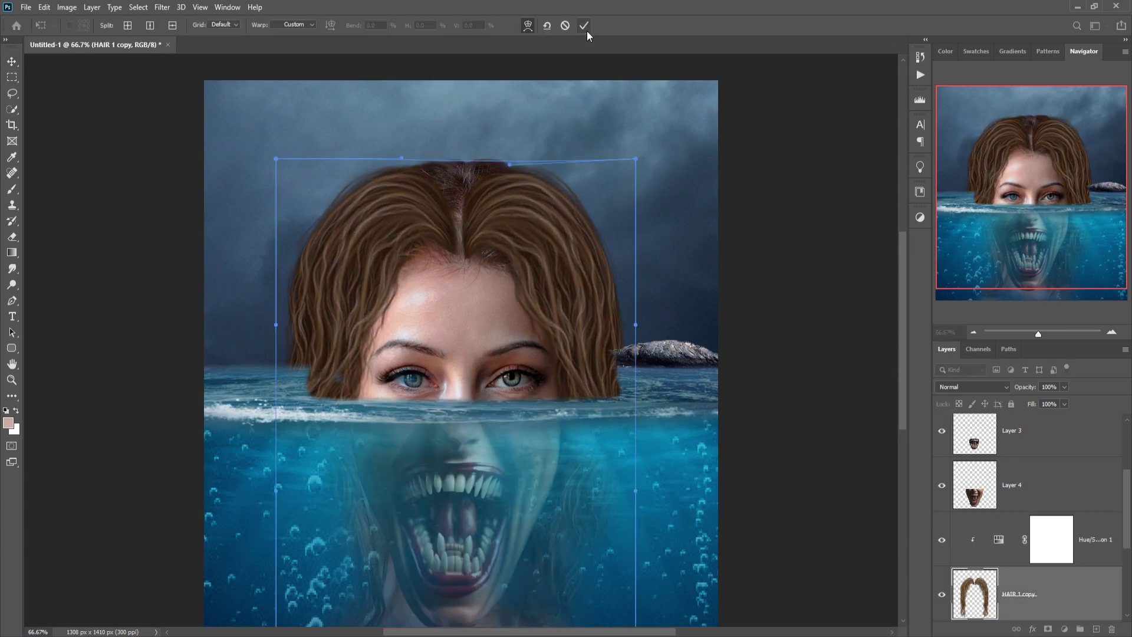
pyautogui.click(45, 7)
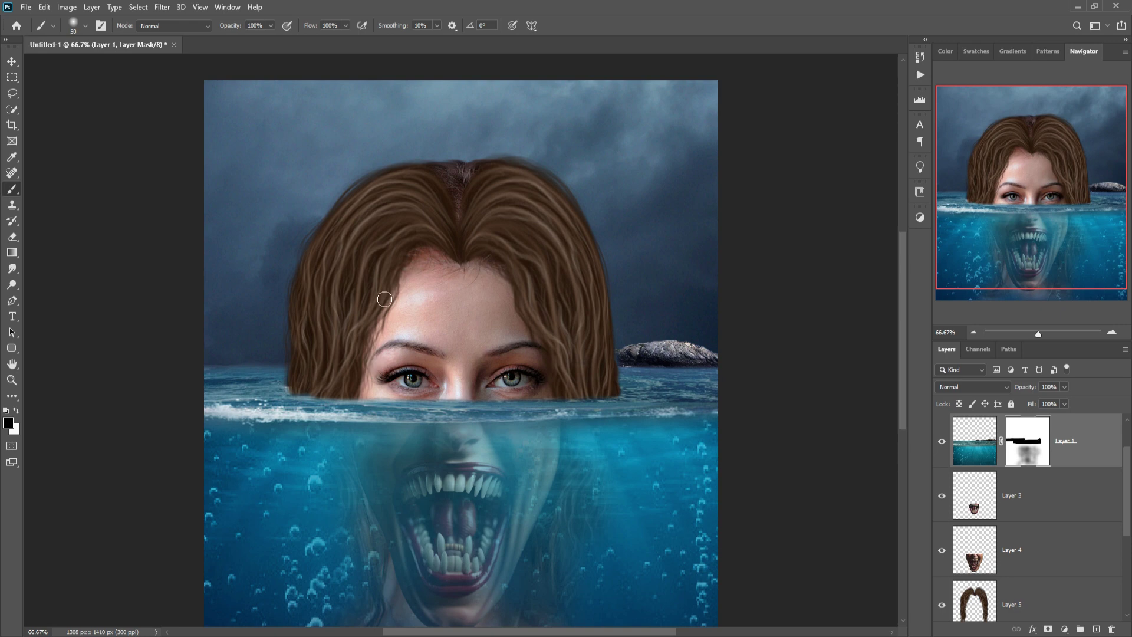
# Merge the hair on Layer 5 with the woman's Color Balance 2 layer
pyautogui.scroll(-1, 1053, 553)
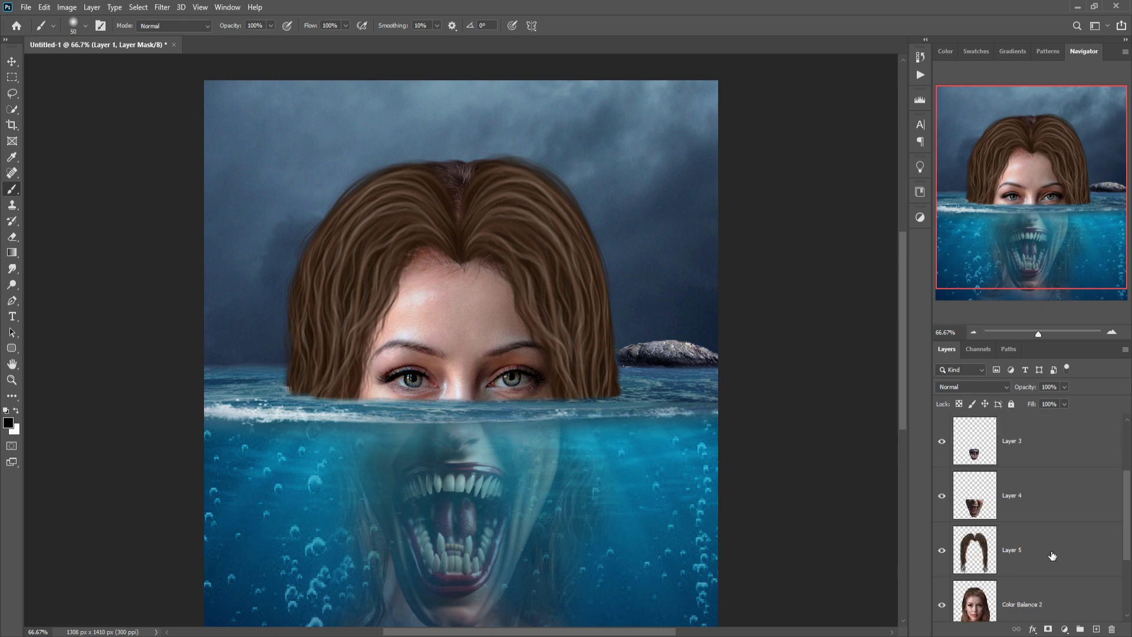
pyautogui.click(1053, 555)
pyautogui.scroll(-2, 1066, 548)
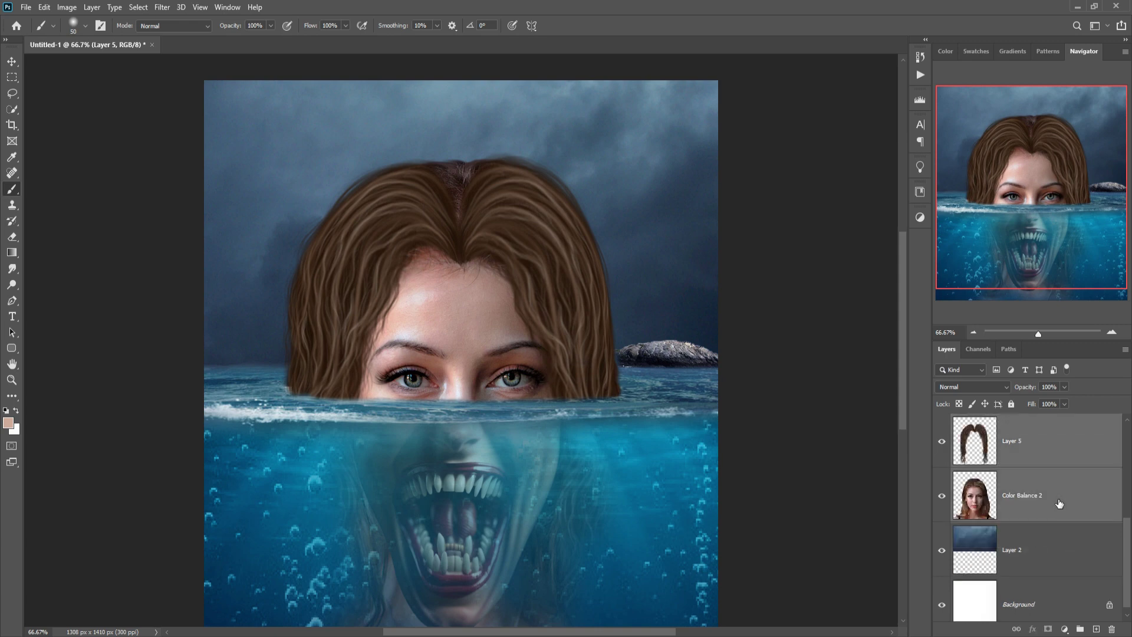
pyautogui.rightClick(1059, 503)
pyautogui.click(923, 479)
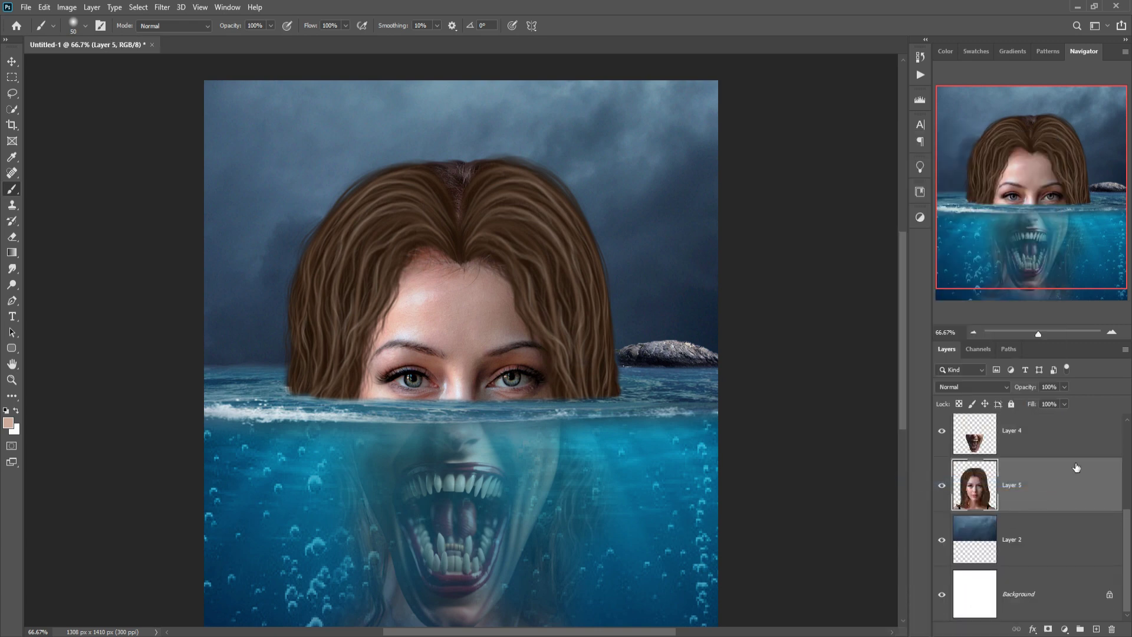
# Open the Camera Raw Filter on Layer 5 and set Clarity +30, Saturation +8, Temperature -10 and Contrast +10
pyautogui.scroll(1, 1047, 493)
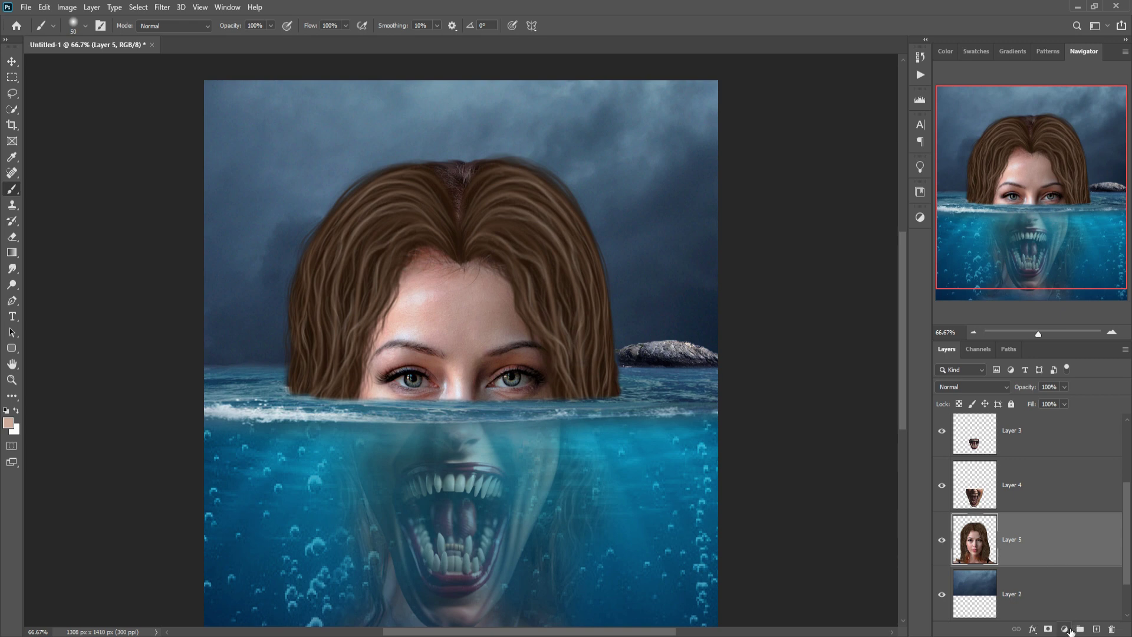
pyautogui.click(12, 62)
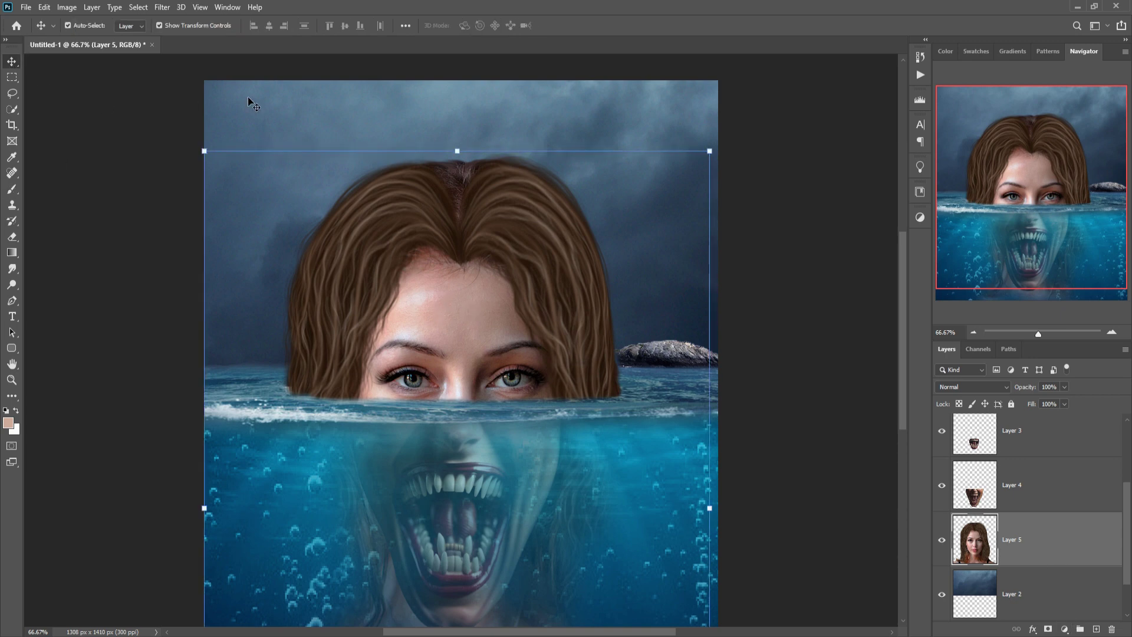
pyautogui.click(160, 7)
pyautogui.click(216, 81)
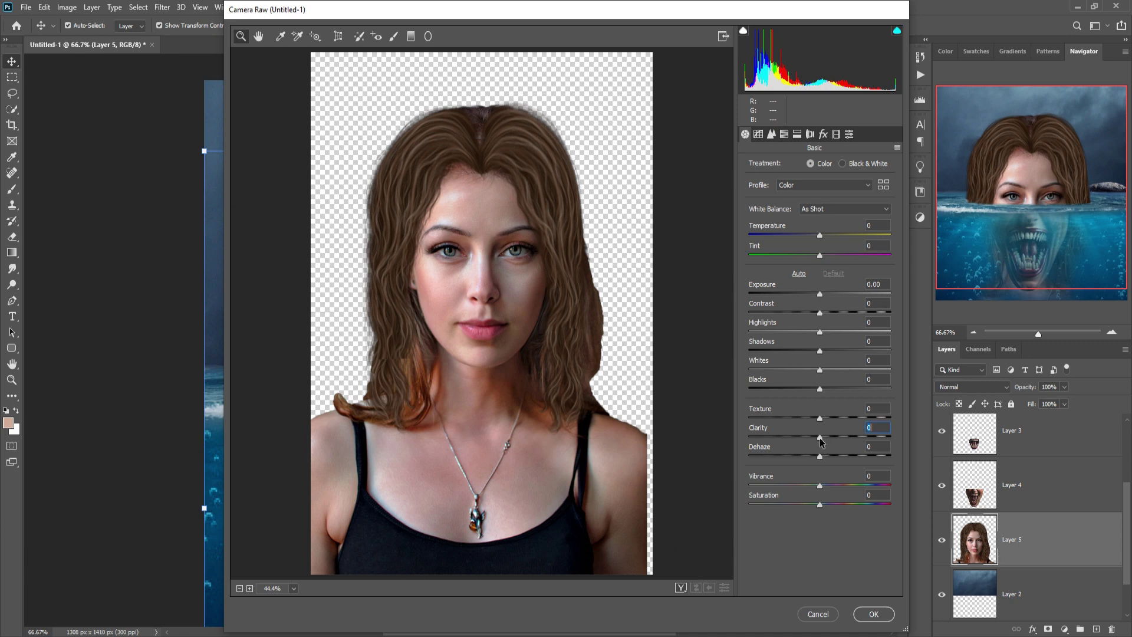
pyautogui.moveTo(820, 439); pyautogui.dragTo(841, 434)
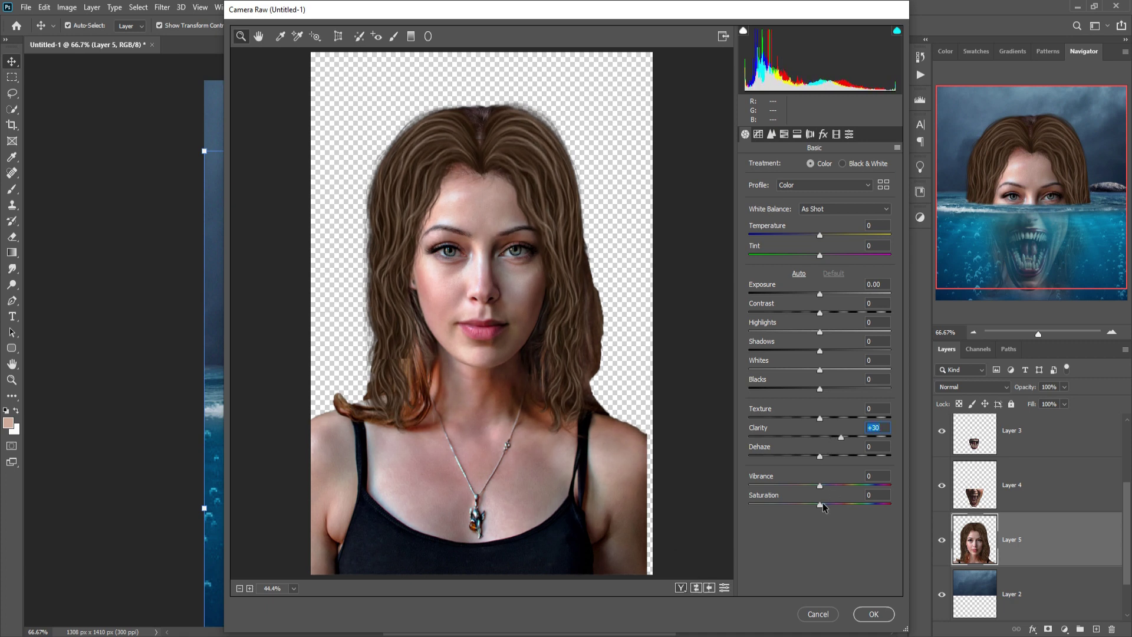
pyautogui.moveTo(822, 503); pyautogui.dragTo(826, 505)
pyautogui.moveTo(820, 239); pyautogui.dragTo(814, 240)
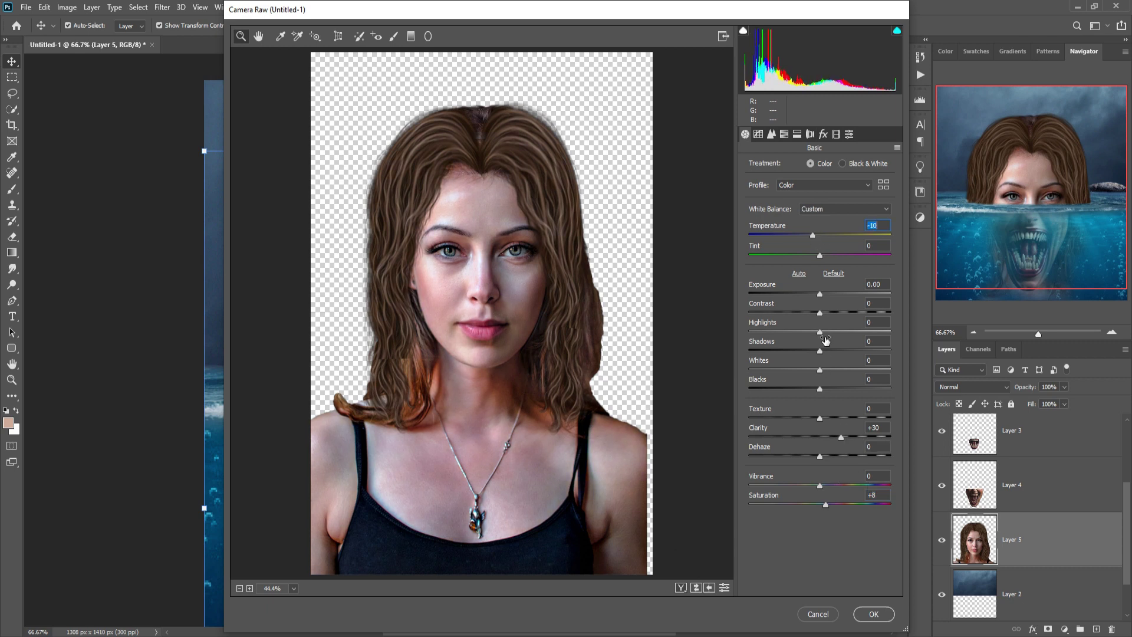
pyautogui.moveTo(819, 314); pyautogui.dragTo(827, 313)
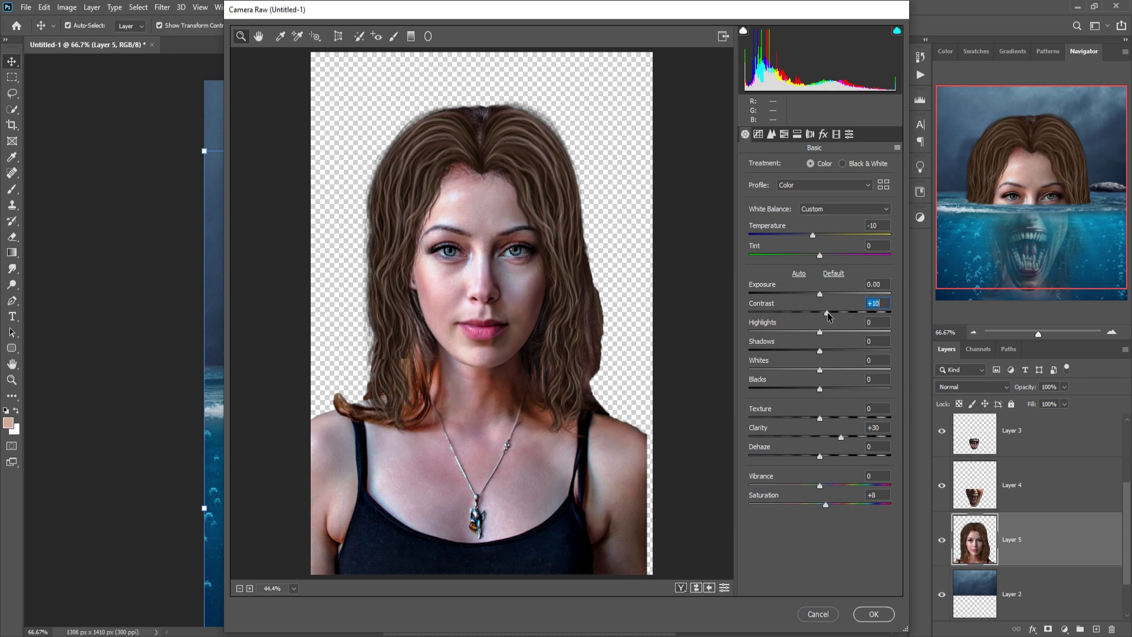
# Set the sharpening amount to 76 and the tone curve to Highlights -13, Lights -8, Darks -8 and Shadows +13, and apply the filter
pyautogui.click(772, 135)
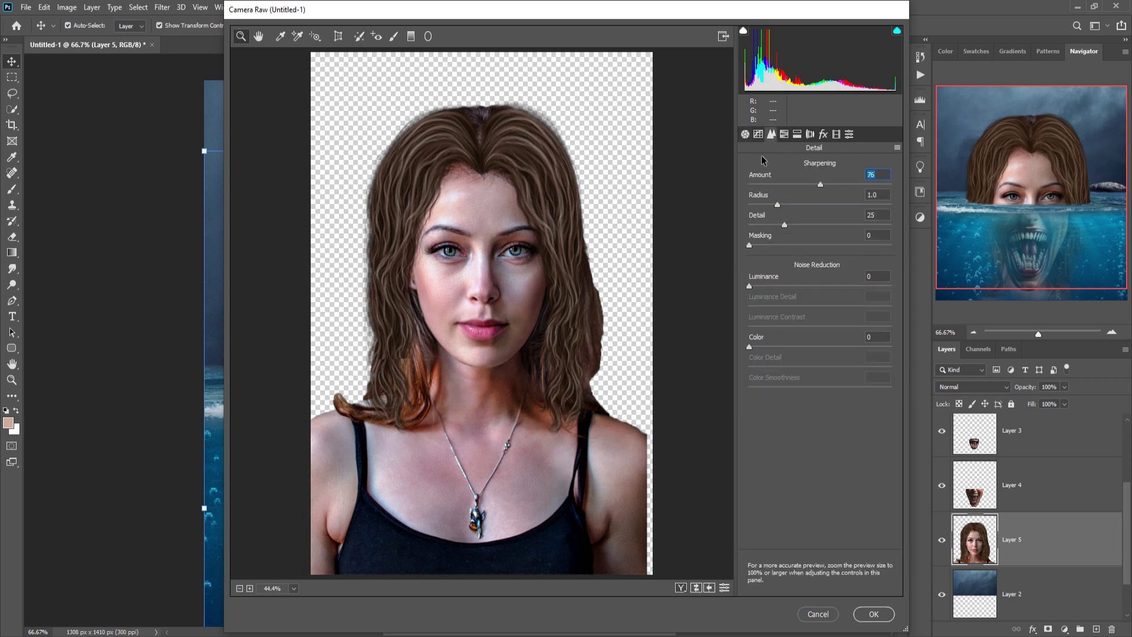
pyautogui.click(758, 134)
pyautogui.moveTo(819, 421); pyautogui.dragTo(812, 369)
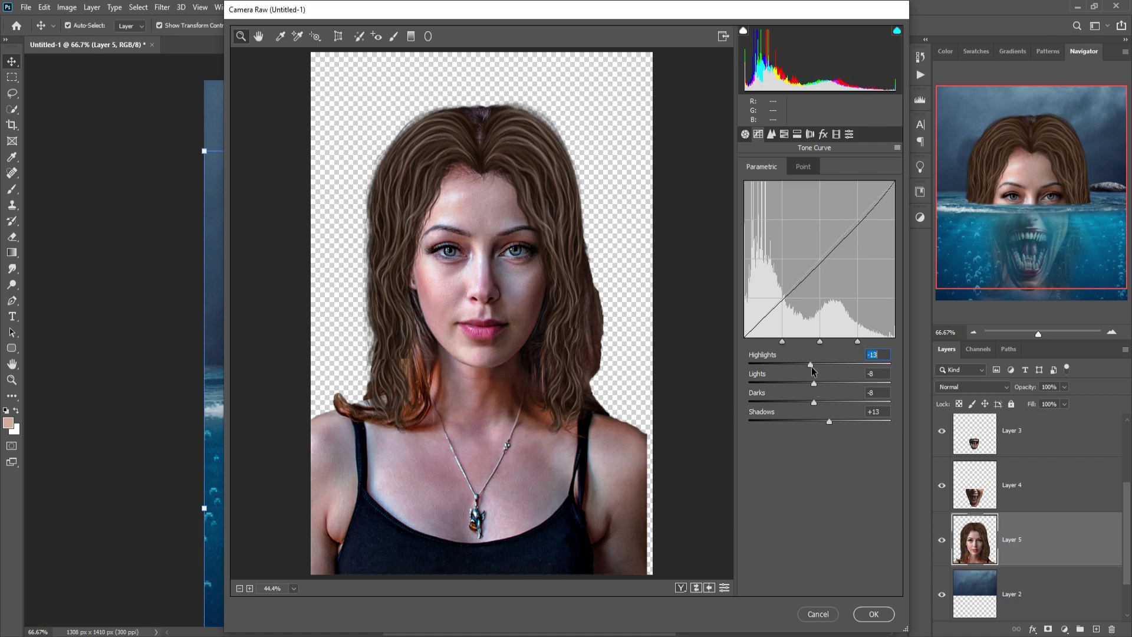
pyautogui.click(865, 613)
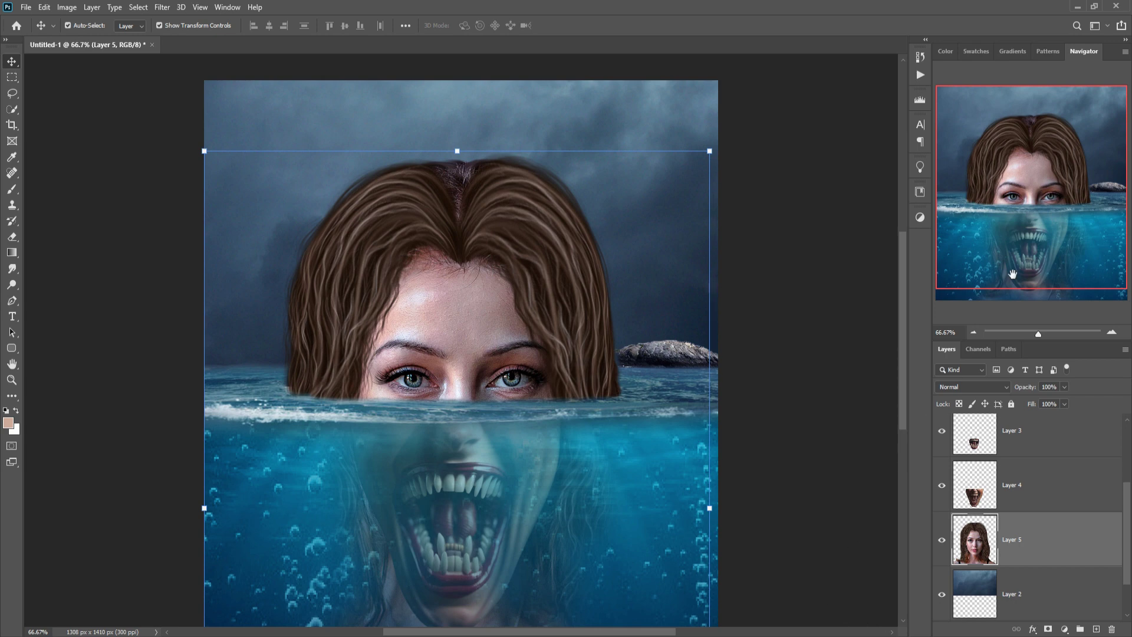
# Add a new empty layer above the sky on Layer 2 and clip it to that layer
pyautogui.click(1053, 604)
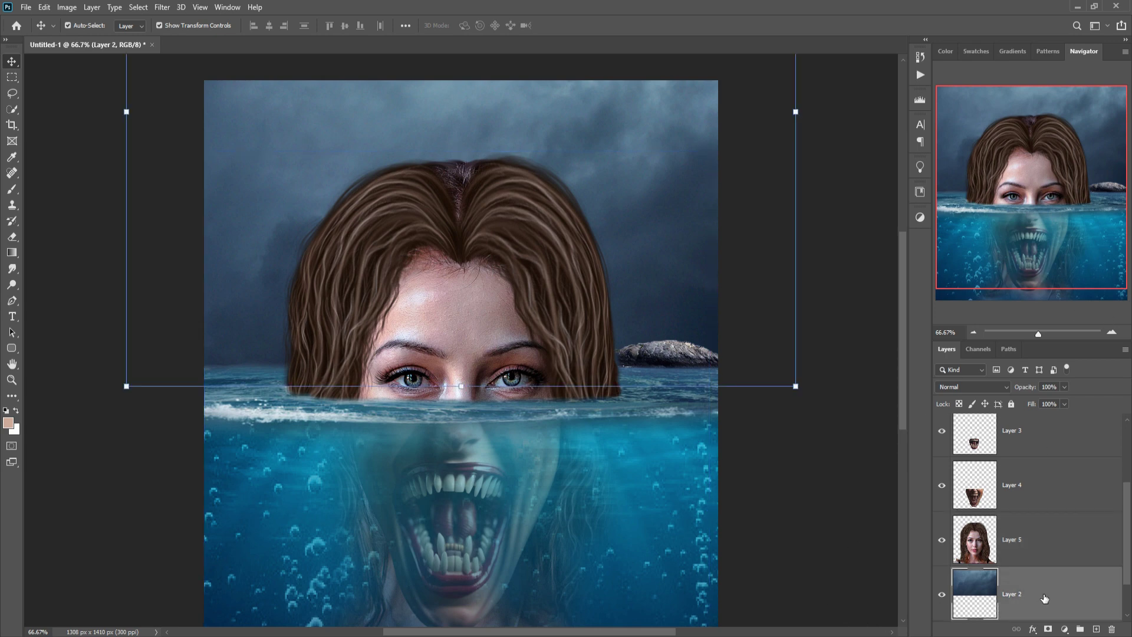
pyautogui.click(1097, 628)
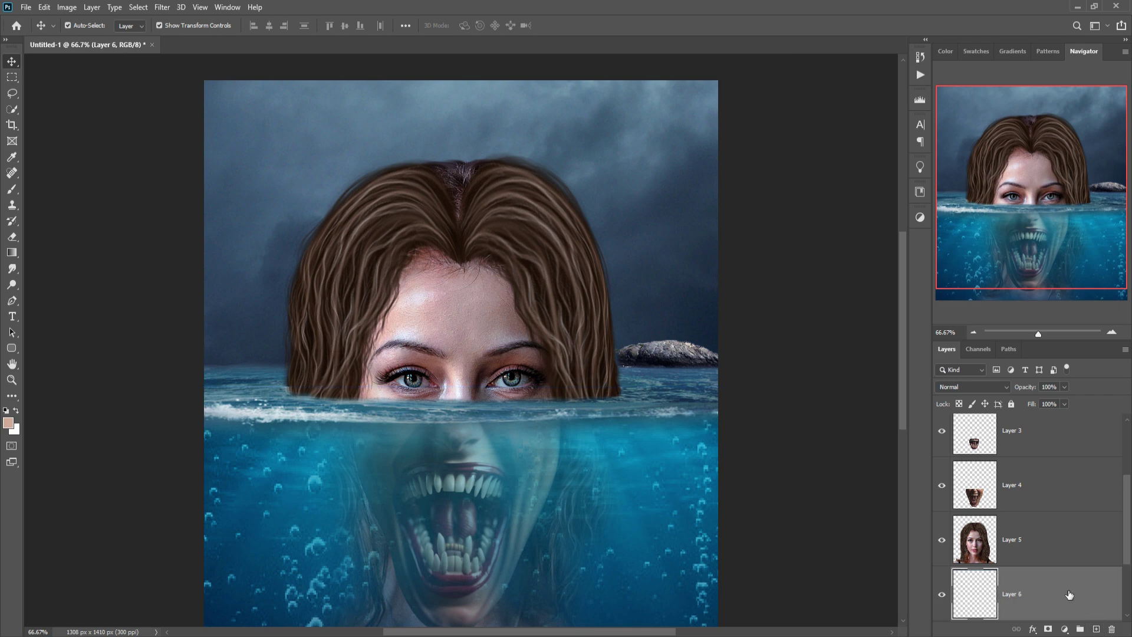
pyautogui.scroll(-2, 1056, 579)
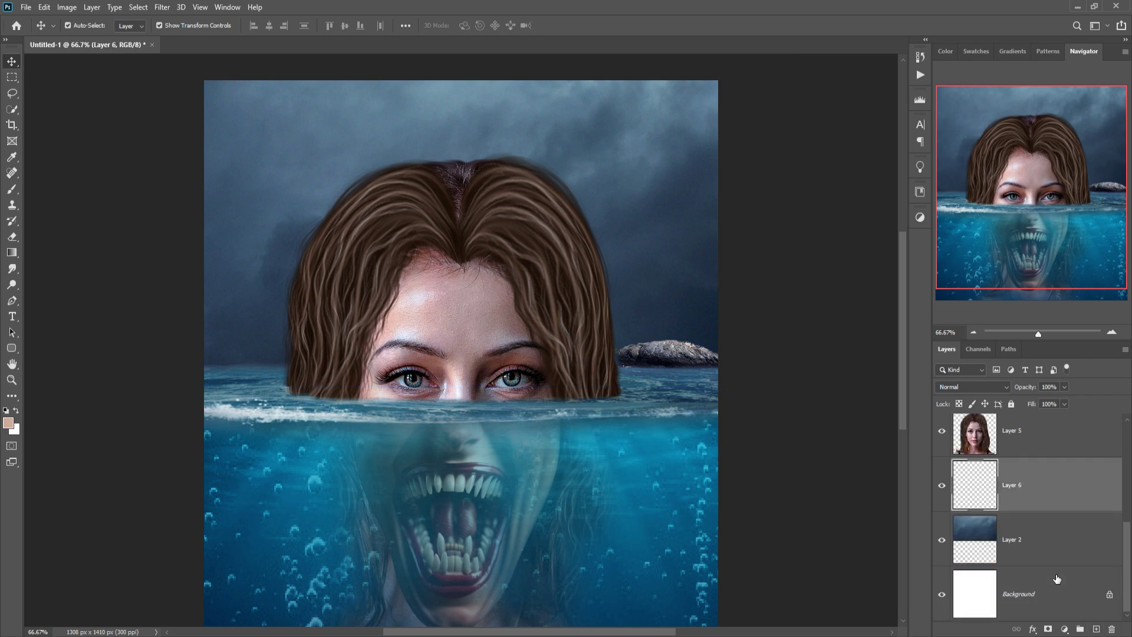
pyautogui.rightClick(1057, 485)
pyautogui.click(1020, 443)
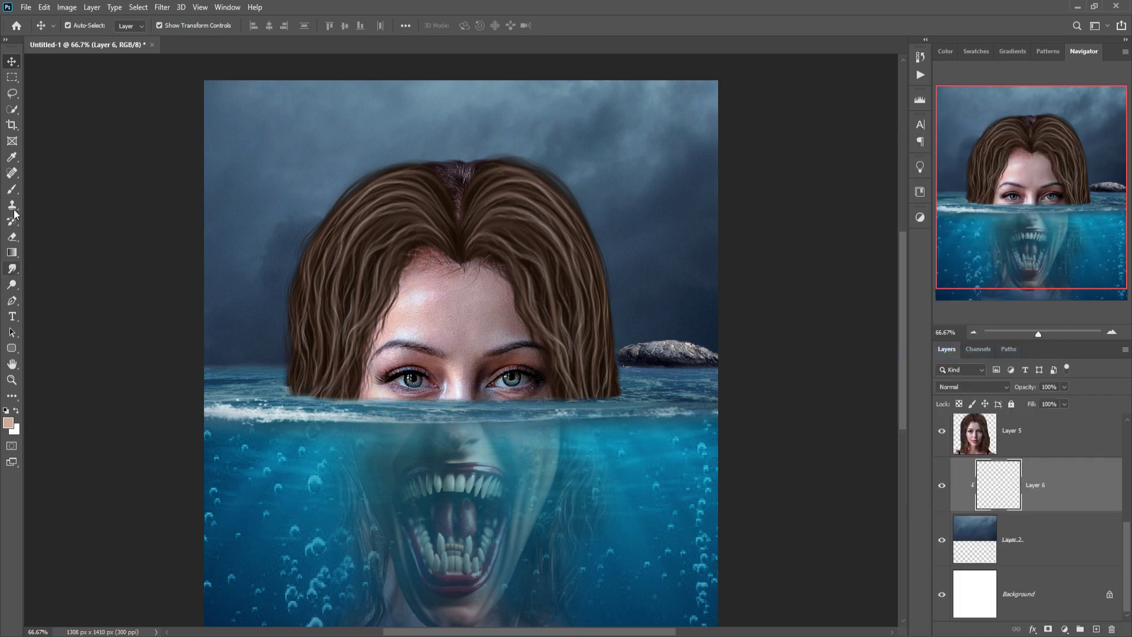
# Darken the sky's outer areas on Layer 6 with a large, soft black brush at 13% opacity
pyautogui.click(12, 189)
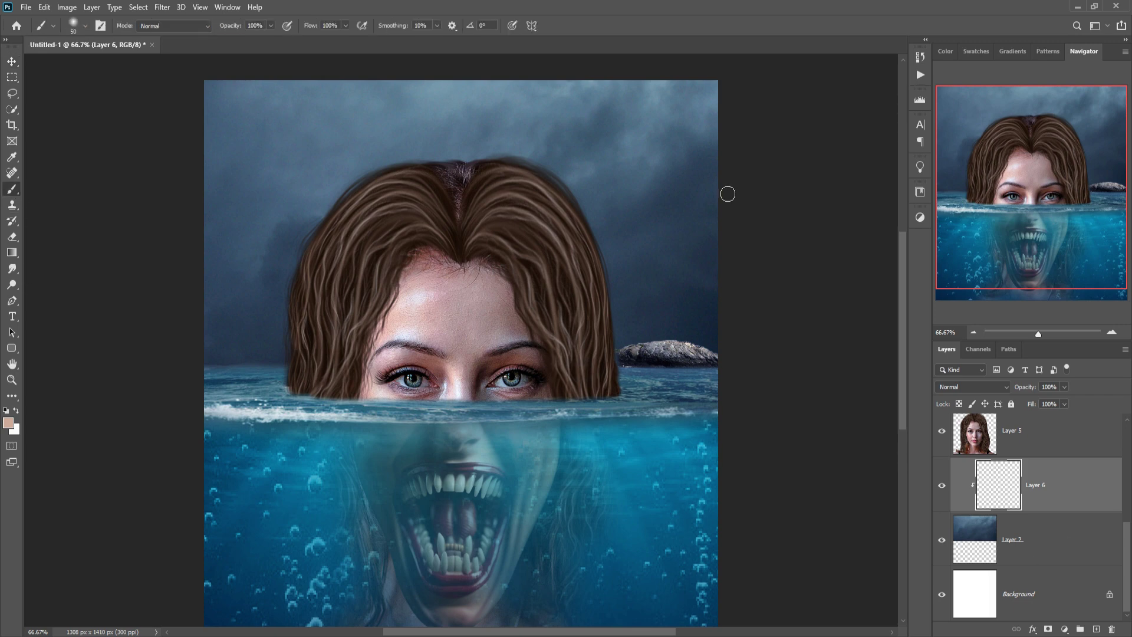
pyautogui.press(']')
pyautogui.press(']')
pyautogui.press(']')
pyautogui.press(']')
pyautogui.press(']')
pyautogui.press(']')
pyautogui.press(']')
pyautogui.press(']')
pyautogui.press(']')
pyautogui.press(']')
pyautogui.press(']')
pyautogui.press(']')
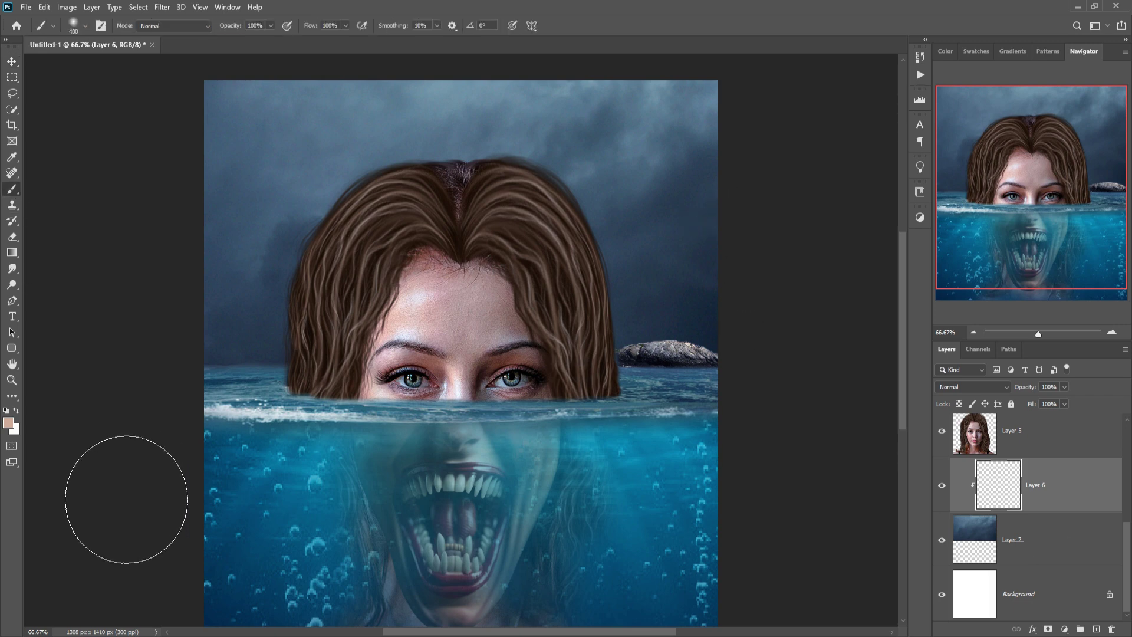
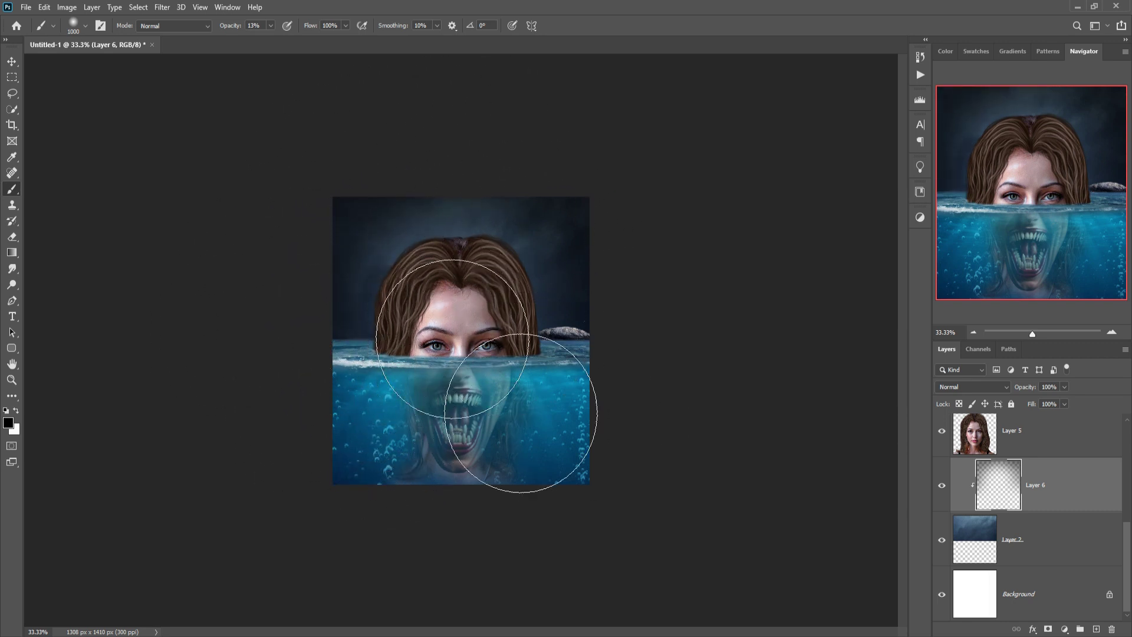
# Paint on Layer 1's mask with a 250 px black brush at 13% opacity to reveal more of the woman's underwater body
pyautogui.click(1073, 550)
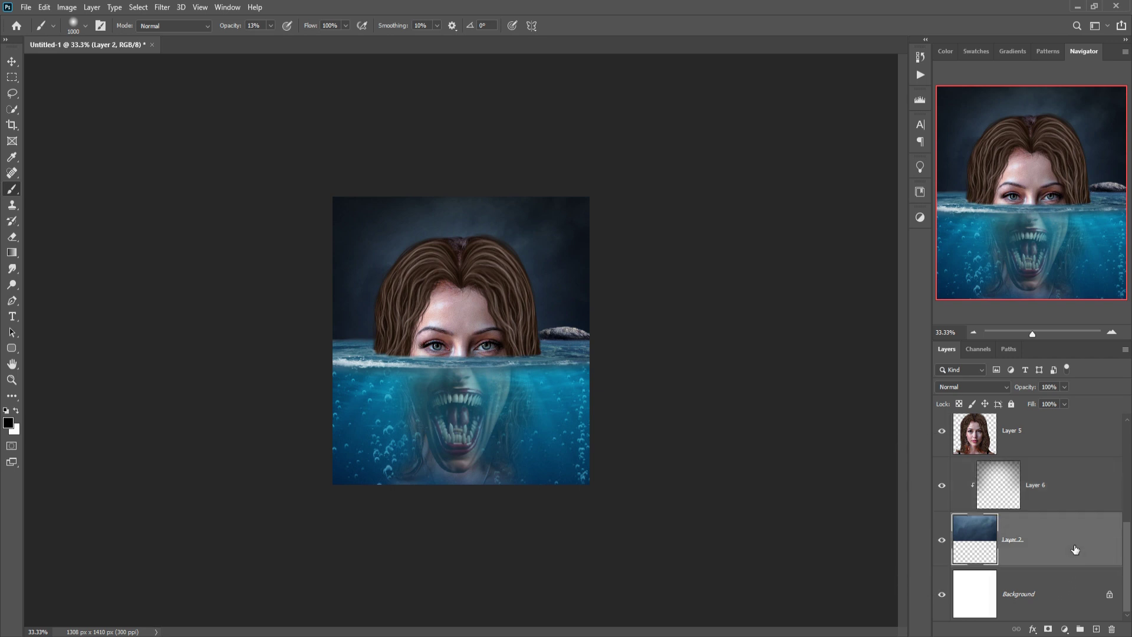
pyautogui.scroll(3, 1097, 482)
pyautogui.click(1038, 446)
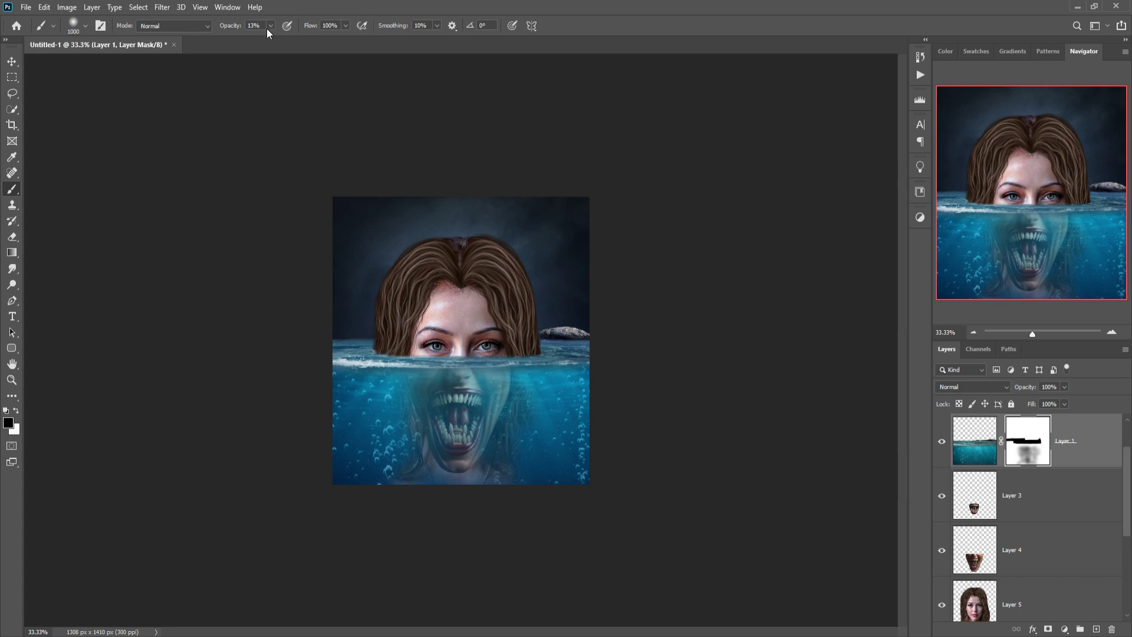
pyautogui.press('[')
pyautogui.press('[')
pyautogui.press('[')
pyautogui.press('[')
pyautogui.press('[')
pyautogui.press('[')
pyautogui.press('[')
pyautogui.press('[')
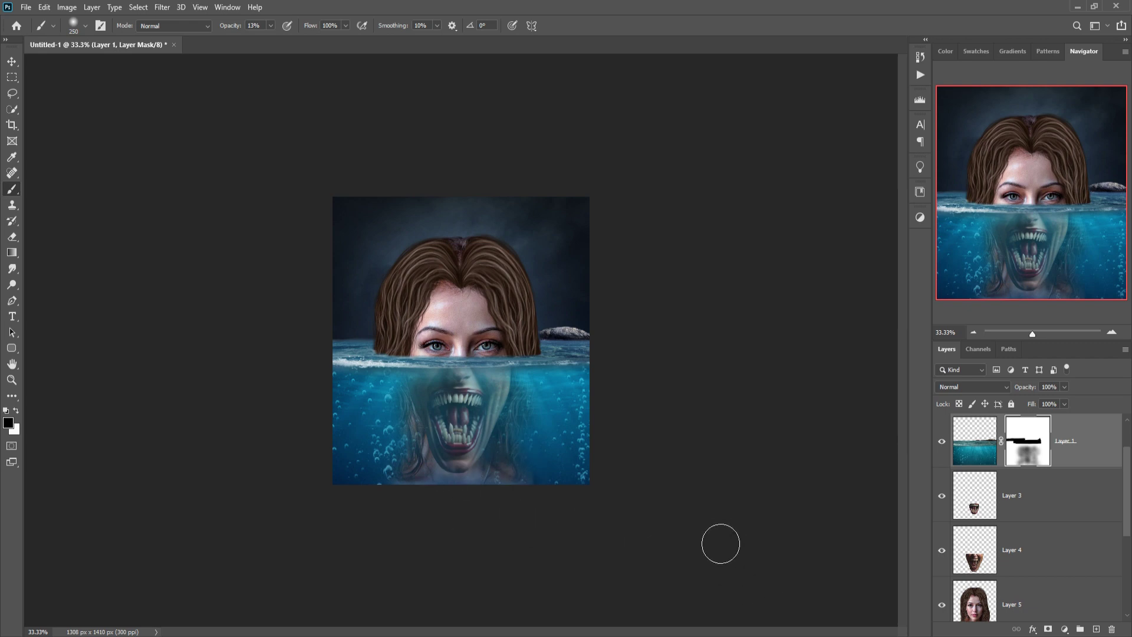
# Add a new empty layer clipped to the water on Layer 1
pyautogui.click(12, 63)
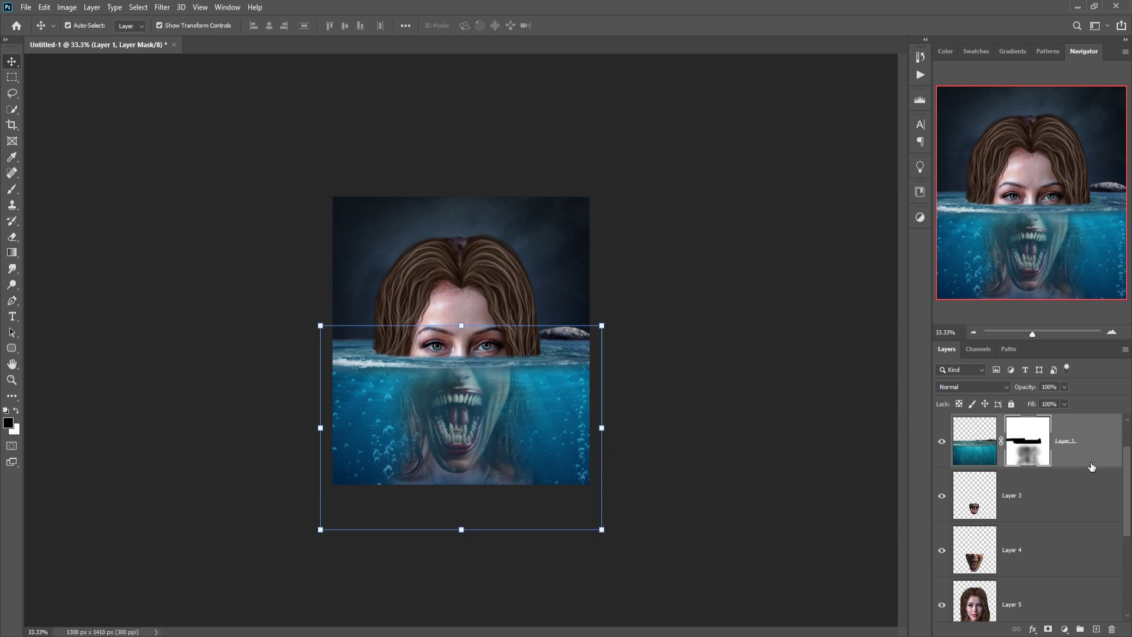
pyautogui.click(1096, 629)
pyautogui.rightClick(1077, 440)
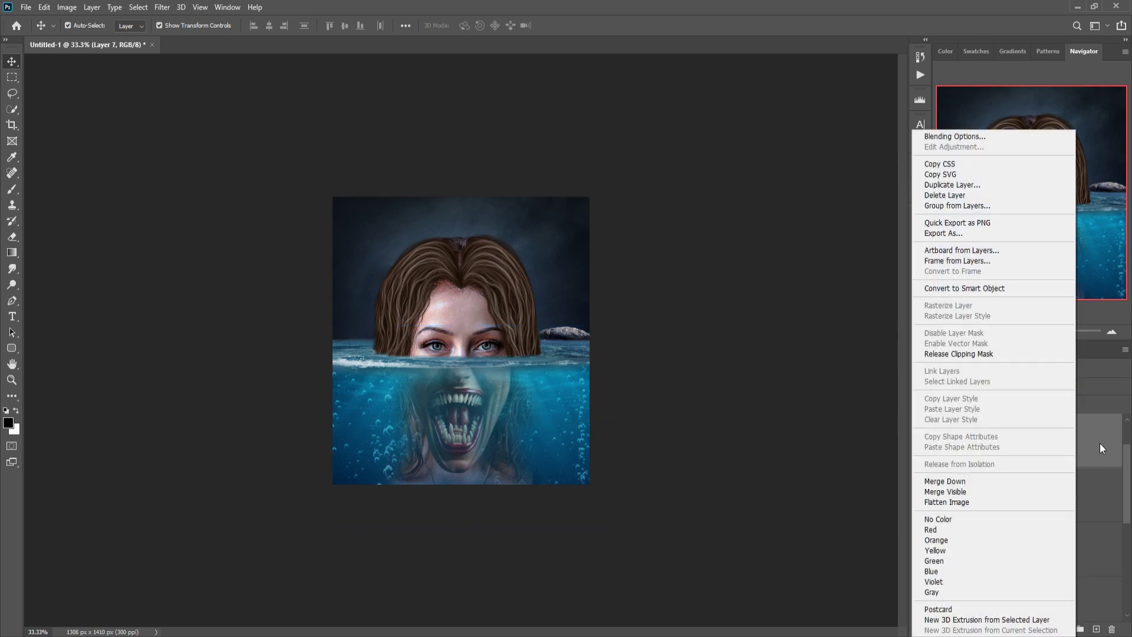
pyautogui.click(1101, 446)
# Darken the water's side and bottom edges on Layer 7 with a soft 400 px black brush at 13% opacity
pyautogui.click(12, 189)
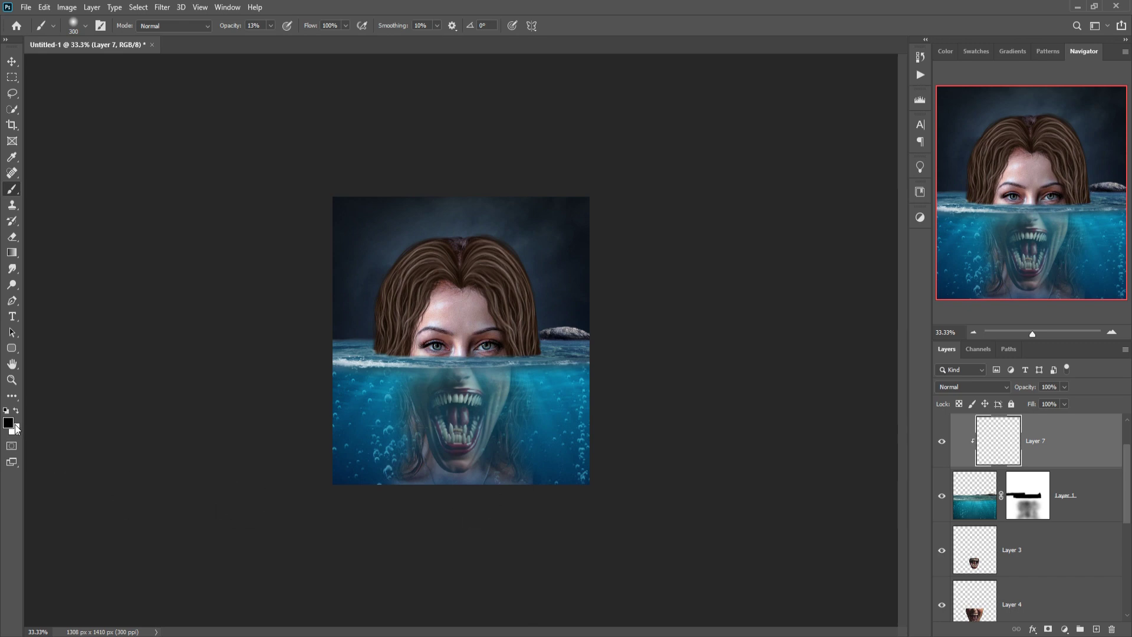
pyautogui.press(']')
pyautogui.press(']')
pyautogui.press(']')
pyautogui.press(']')
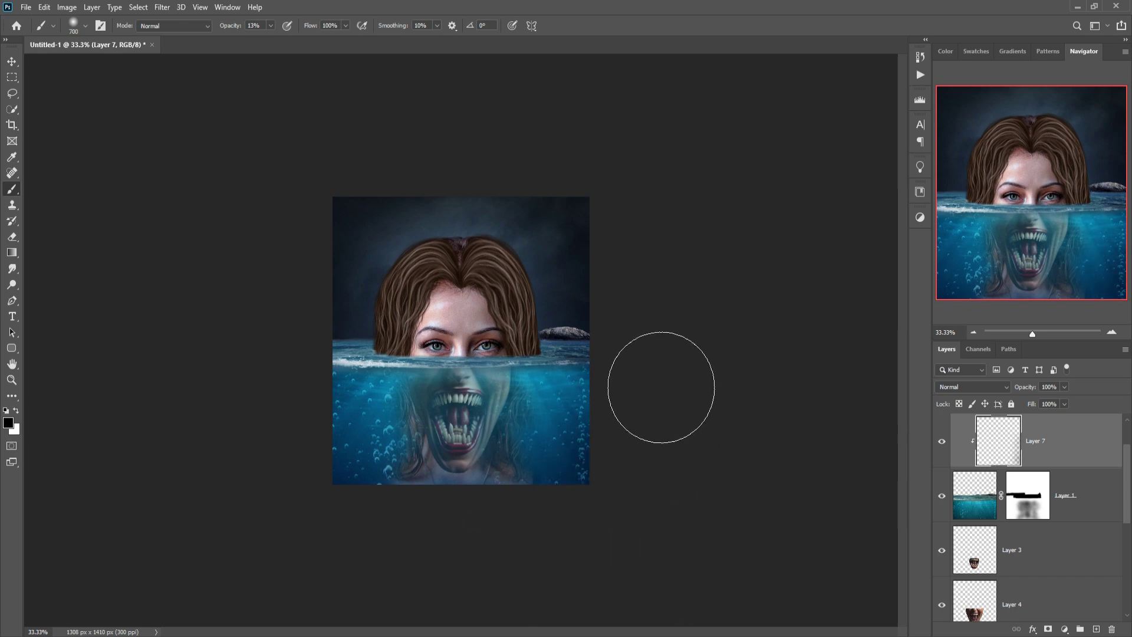
pyautogui.press('[')
pyautogui.press('[')
pyautogui.press('[')
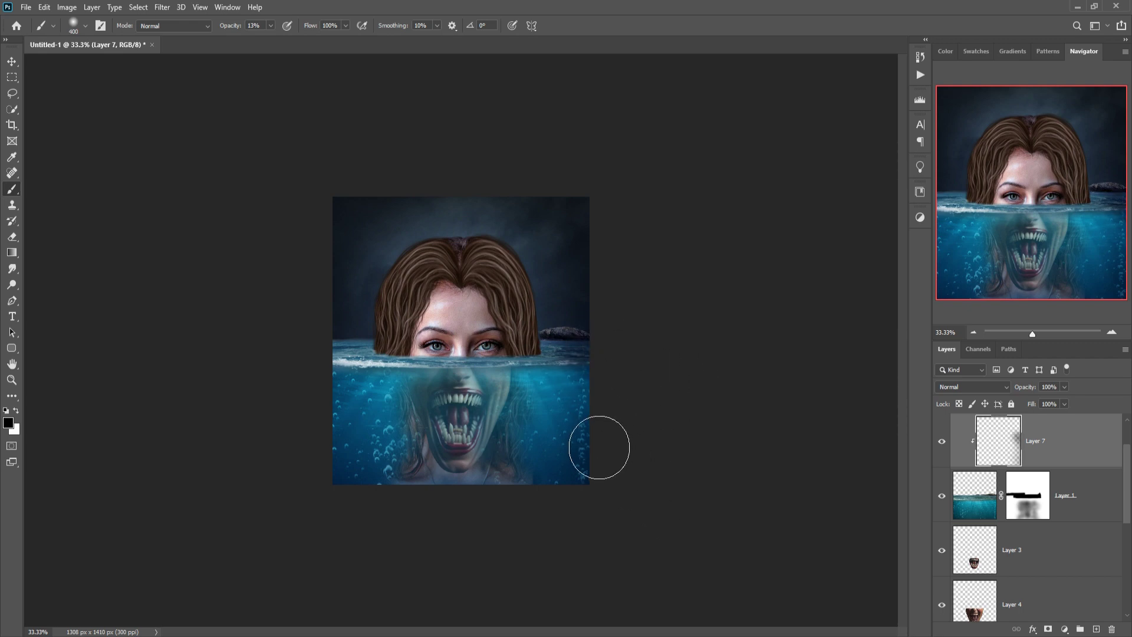
pyautogui.moveTo(599, 448)
pyautogui.mouseDown()
pyautogui.moveTo(595, 424)
pyautogui.moveTo(630, 500)
pyautogui.moveTo(601, 471)
pyautogui.moveTo(647, 572)
pyautogui.mouseUp()
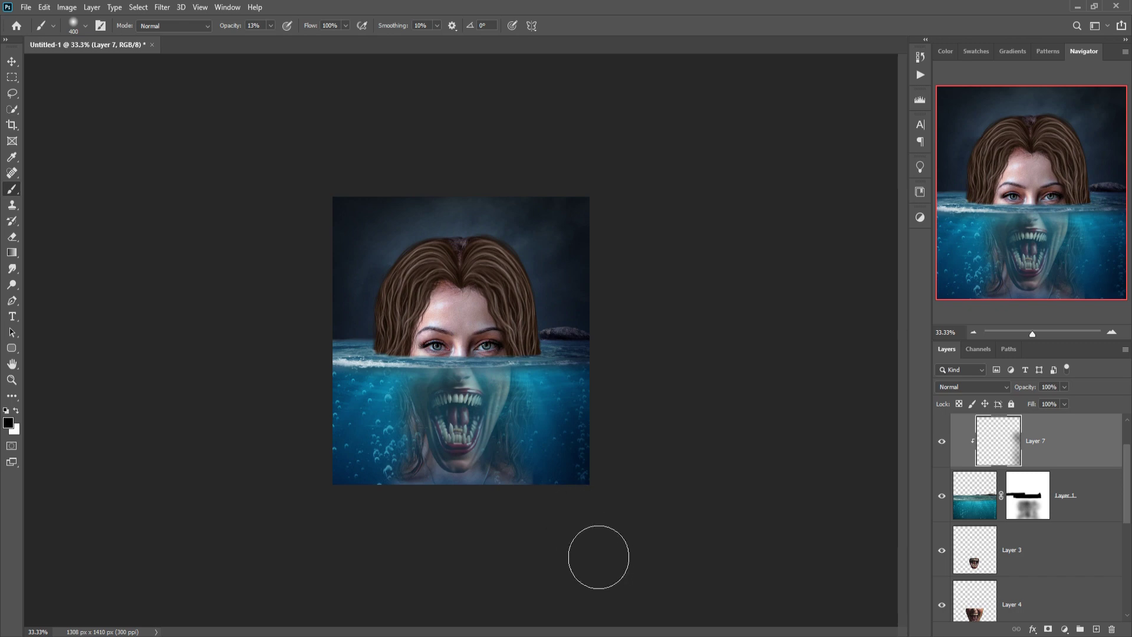
pyautogui.moveTo(604, 530)
pyautogui.mouseDown()
pyautogui.moveTo(579, 467)
pyautogui.moveTo(627, 555)
pyautogui.mouseUp()
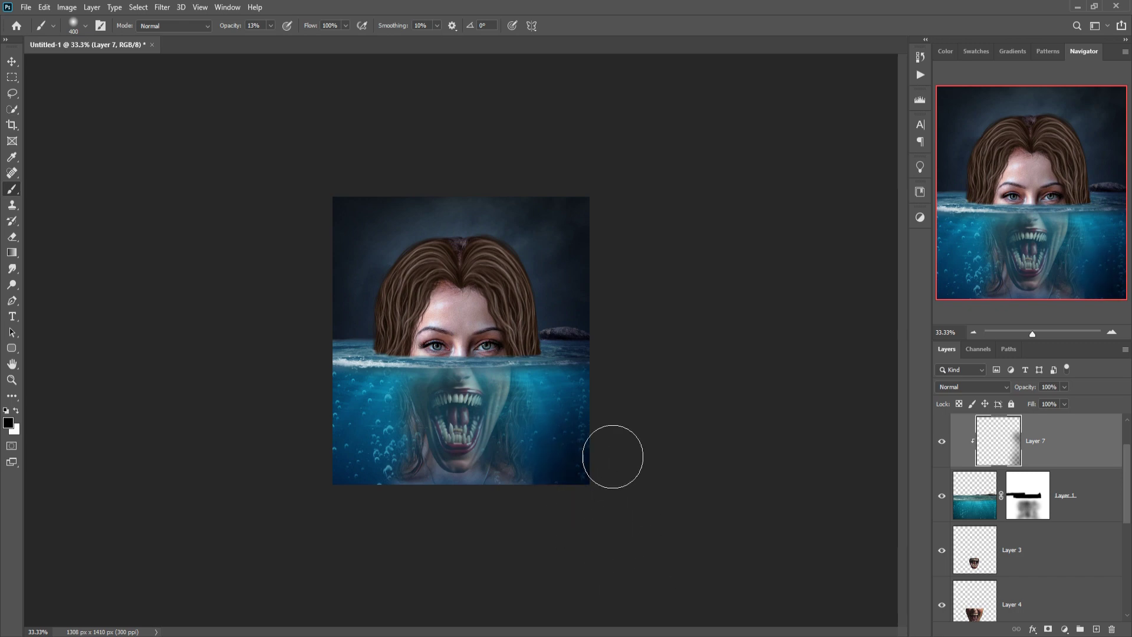
pyautogui.moveTo(616, 460)
pyautogui.mouseDown()
pyautogui.moveTo(584, 406)
pyautogui.moveTo(670, 531)
pyautogui.moveTo(397, 539)
pyautogui.moveTo(426, 454)
pyautogui.moveTo(374, 416)
pyautogui.moveTo(366, 448)
pyautogui.moveTo(366, 430)
pyautogui.moveTo(338, 456)
pyautogui.moveTo(351, 454)
pyautogui.moveTo(354, 384)
pyautogui.moveTo(399, 449)
pyautogui.moveTo(395, 485)
pyautogui.mouseUp()
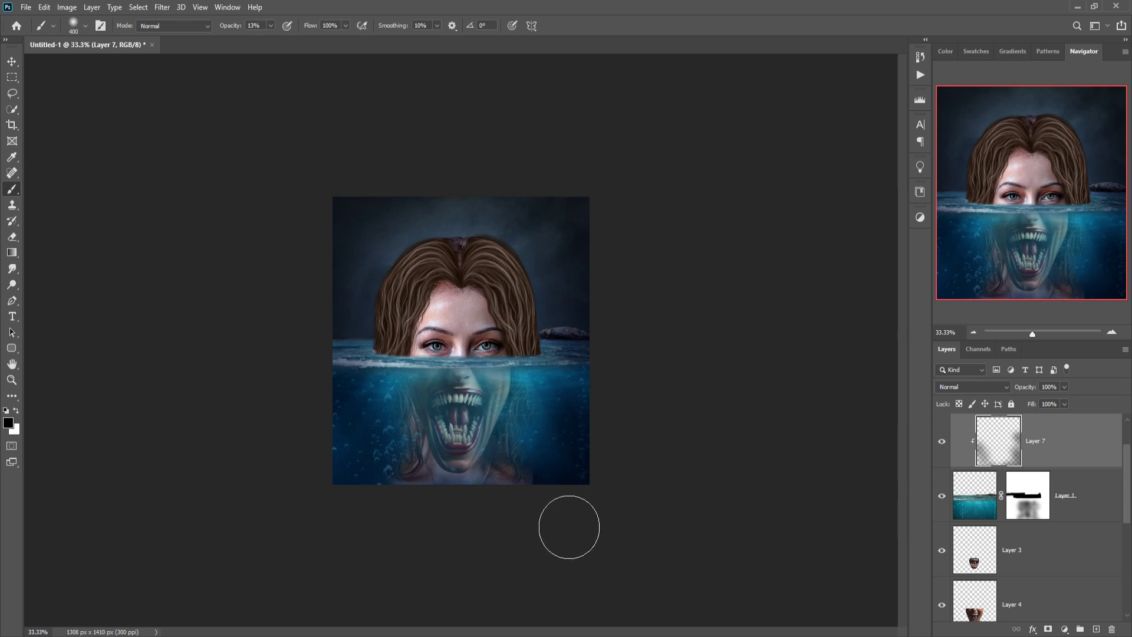
pyautogui.moveTo(543, 506); pyautogui.dragTo(551, 515)
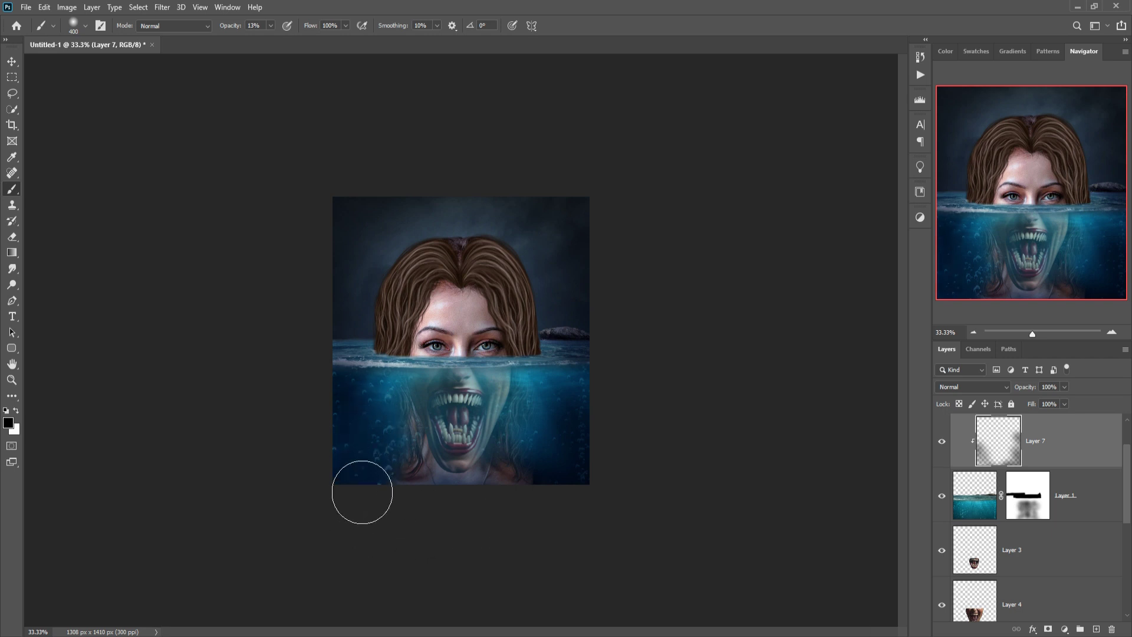
# Add a Color Balance adjustment above the woman on Layer 5 and clip it to that layer
pyautogui.click(12, 62)
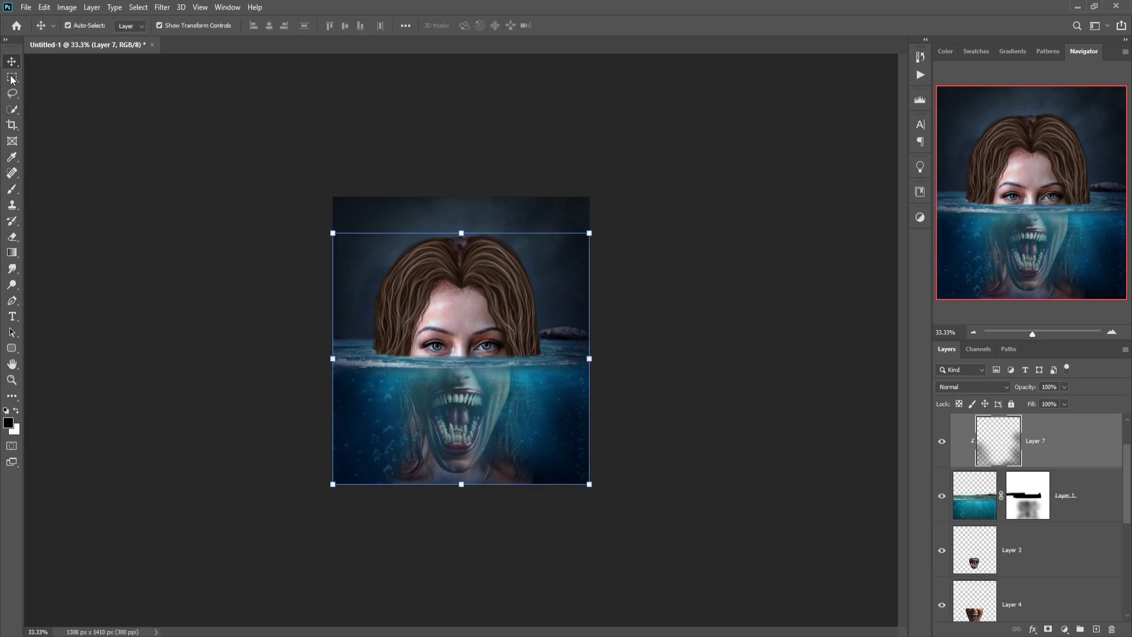
pyautogui.hotkey('ctrl', '+')
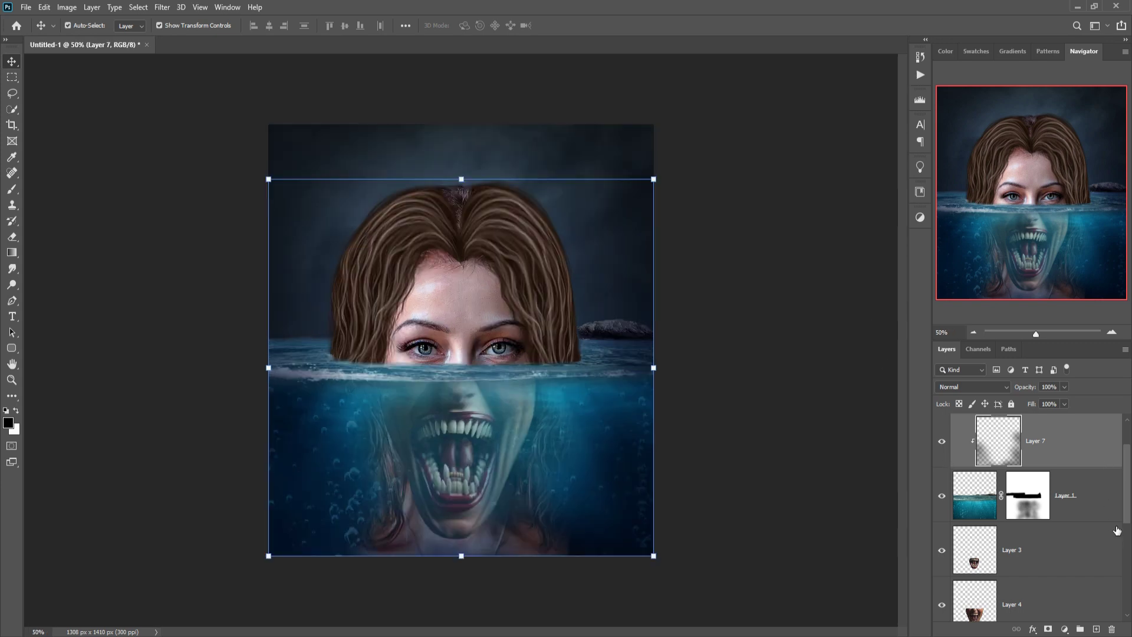
pyautogui.click(1079, 513)
pyautogui.click(1068, 591)
pyautogui.scroll(-2, 1069, 594)
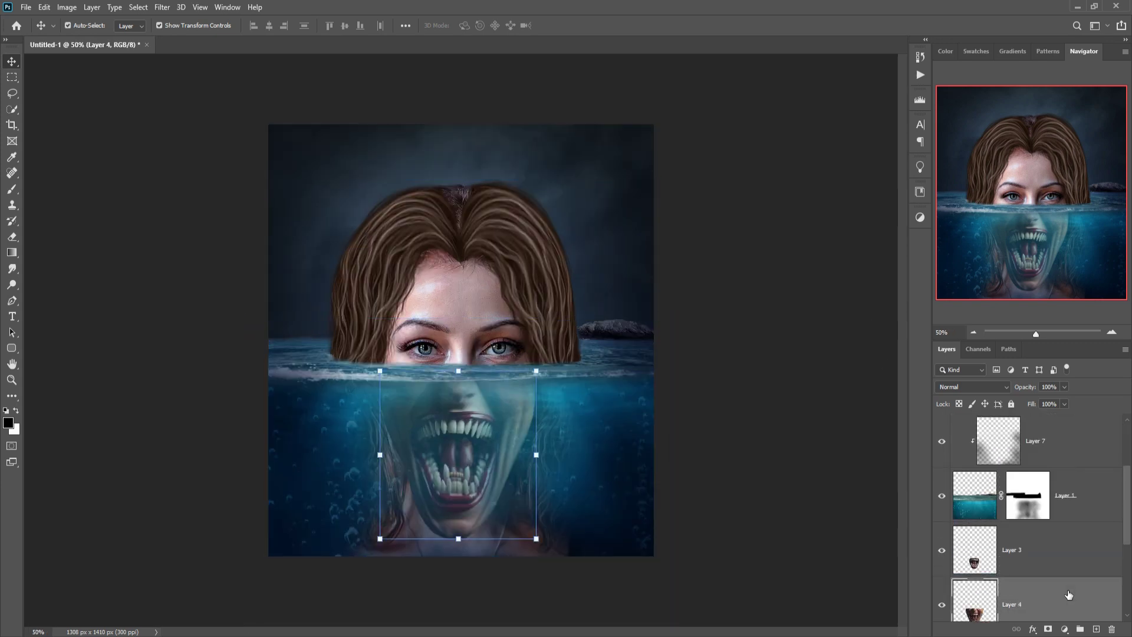
pyautogui.click(1050, 563)
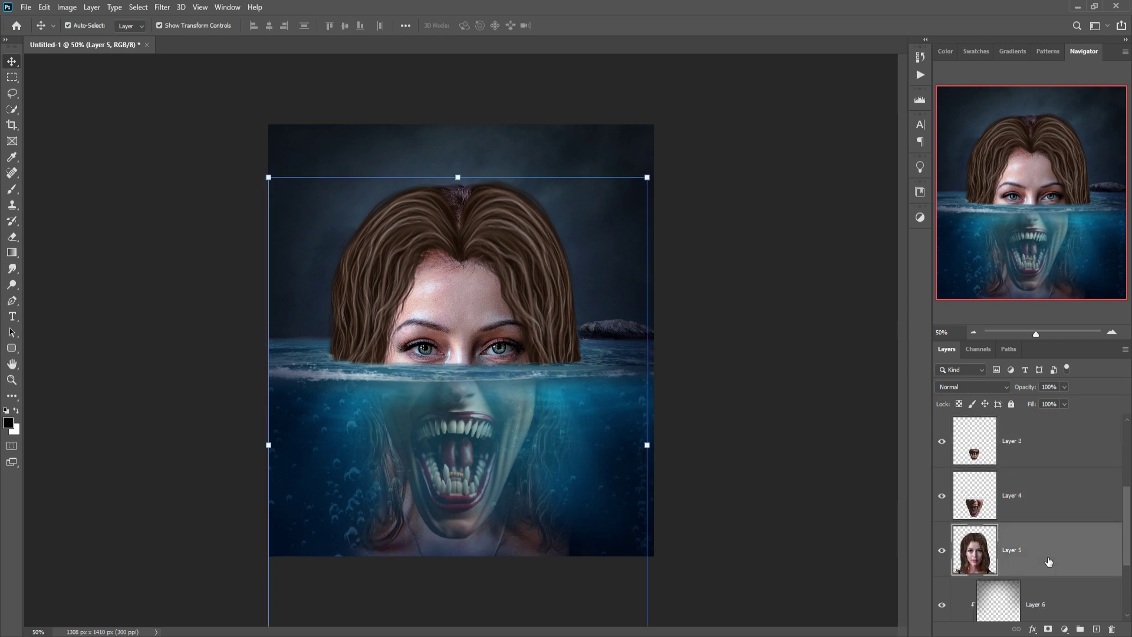
pyautogui.click(1065, 629)
pyautogui.click(1079, 522)
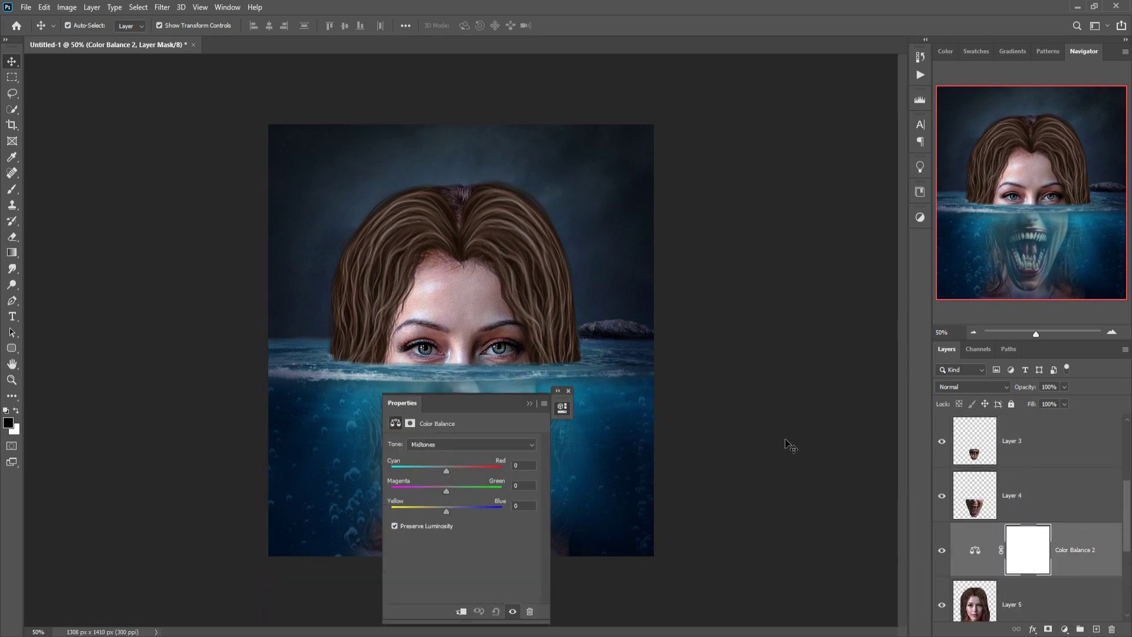
pyautogui.click(462, 612)
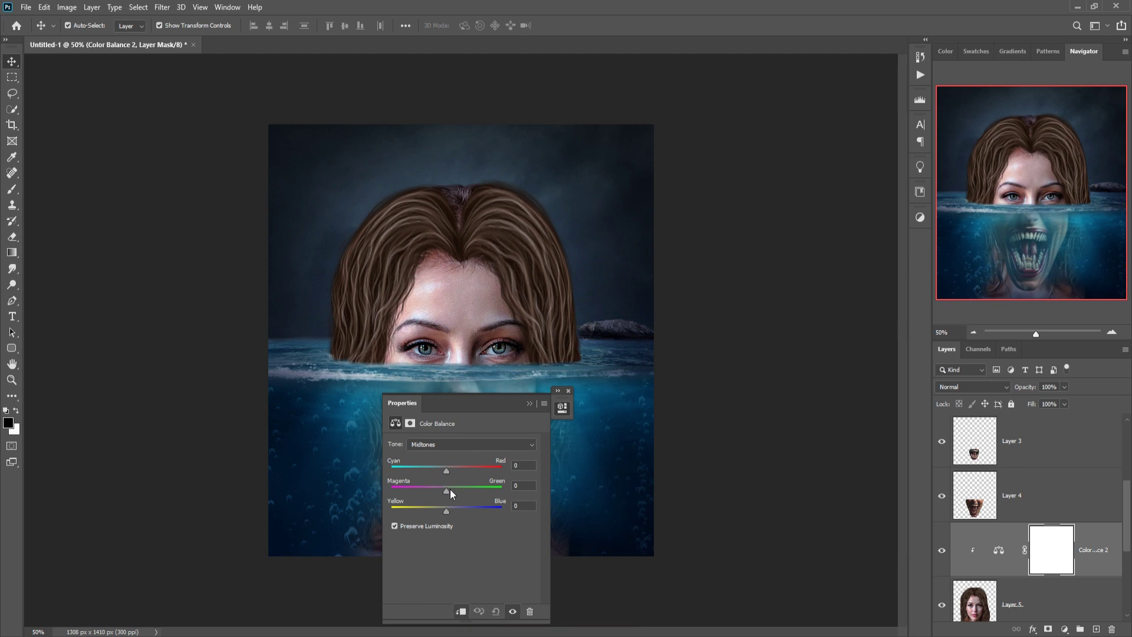
# Shift the Color Balance midtones slightly toward blue and red
pyautogui.moveTo(447, 511); pyautogui.dragTo(454, 511)
pyautogui.moveTo(443, 472); pyautogui.dragTo(452, 472)
pyautogui.click(529, 404)
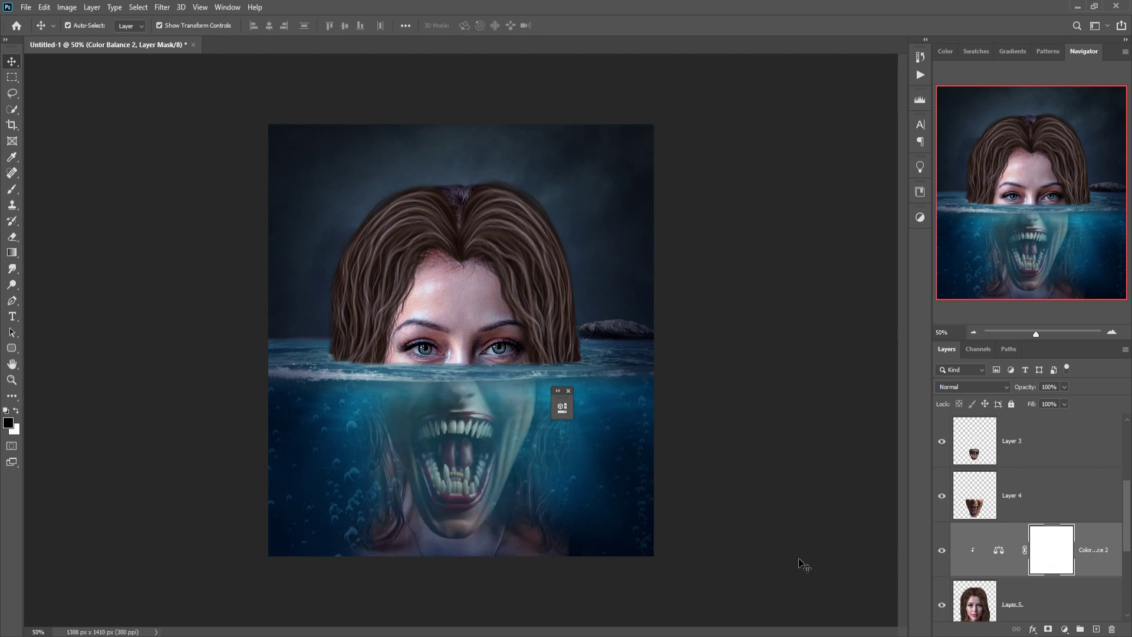
# Add a Curves adjustment above the Color Balance, clipped to Layer 5, lowering the midtones and slightly raising the highlights for more contrast
pyautogui.click(1062, 624)
pyautogui.click(1061, 475)
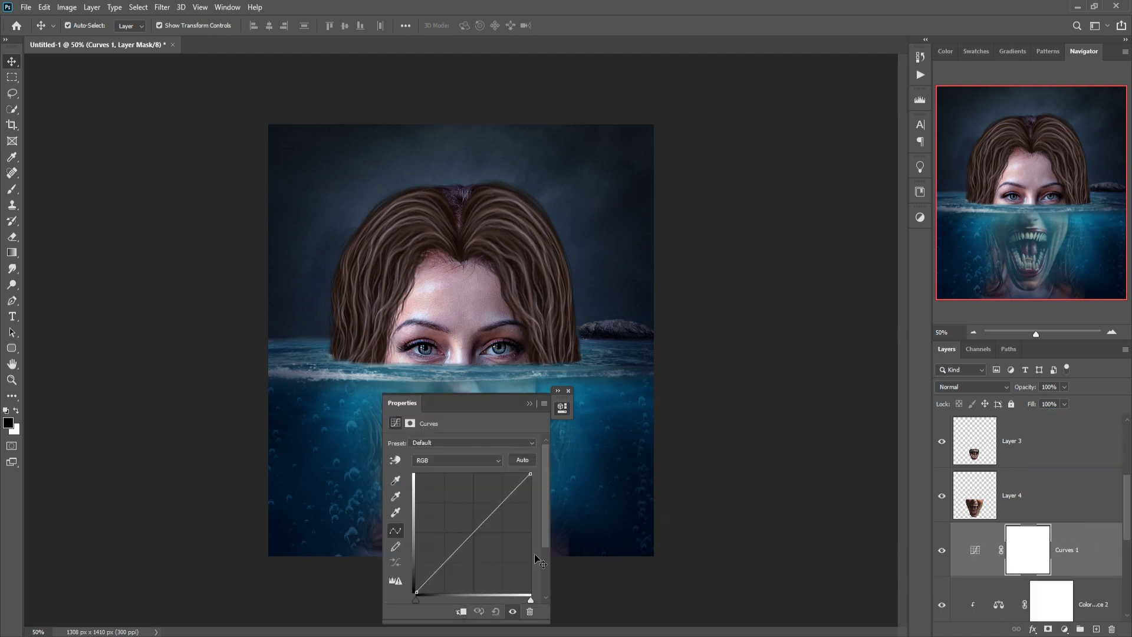
pyautogui.click(467, 615)
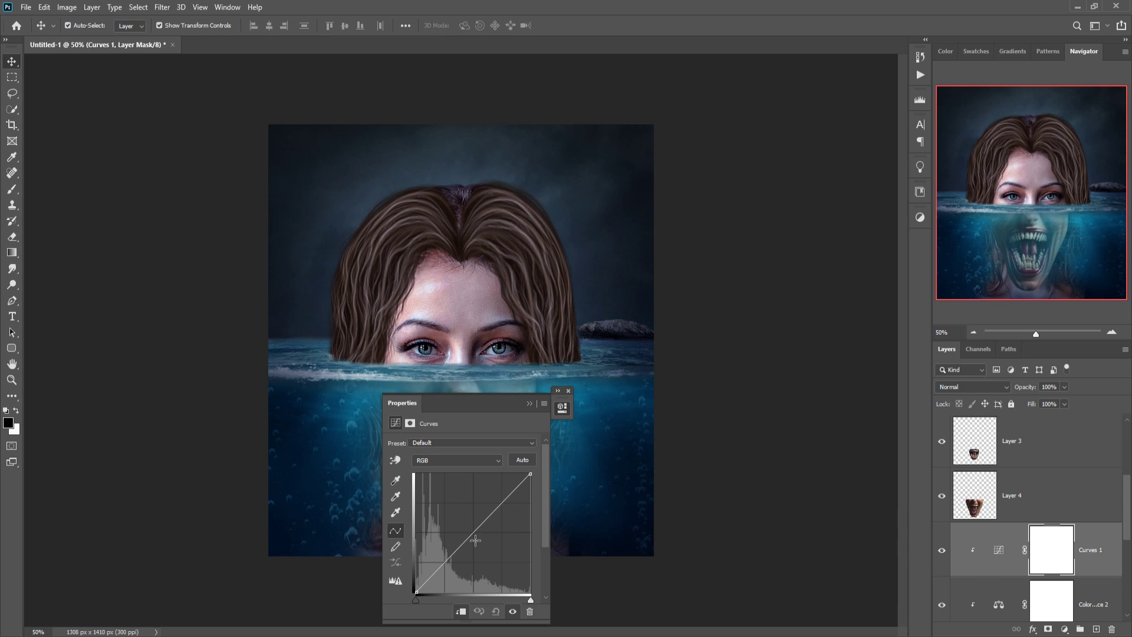
pyautogui.click(475, 538)
pyautogui.click(504, 508)
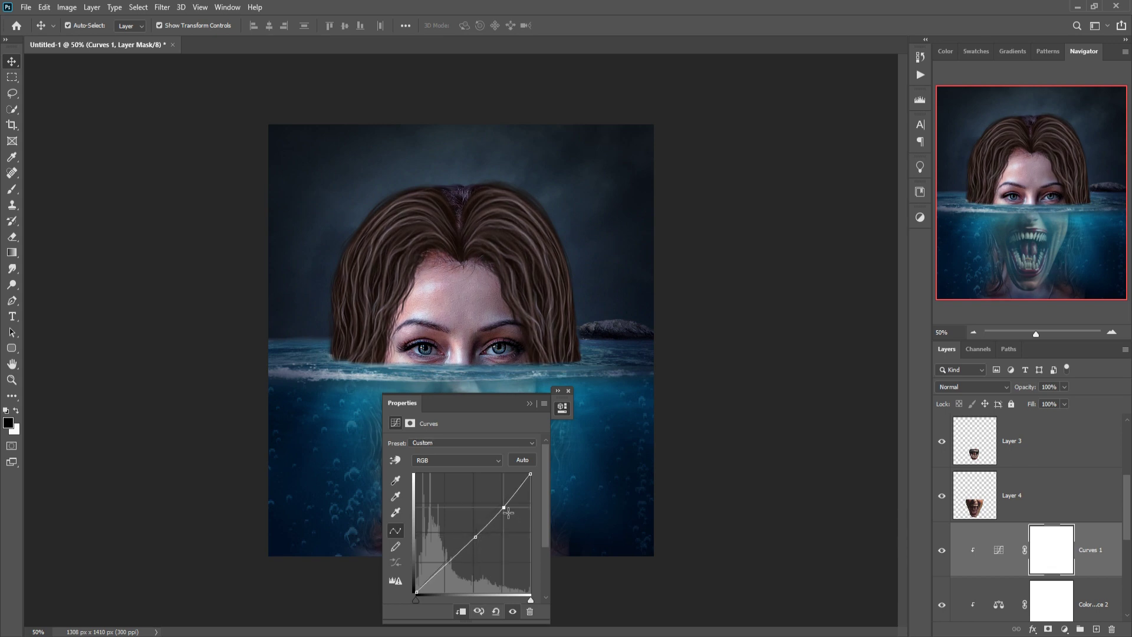
pyautogui.moveTo(508, 513); pyautogui.dragTo(481, 547)
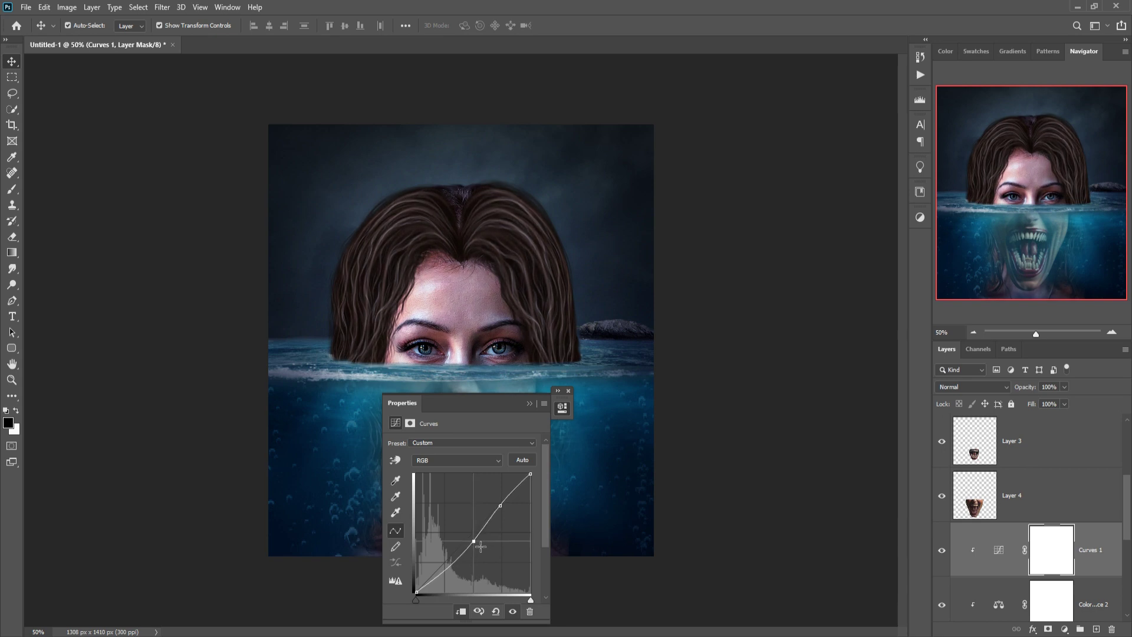
pyautogui.click(529, 403)
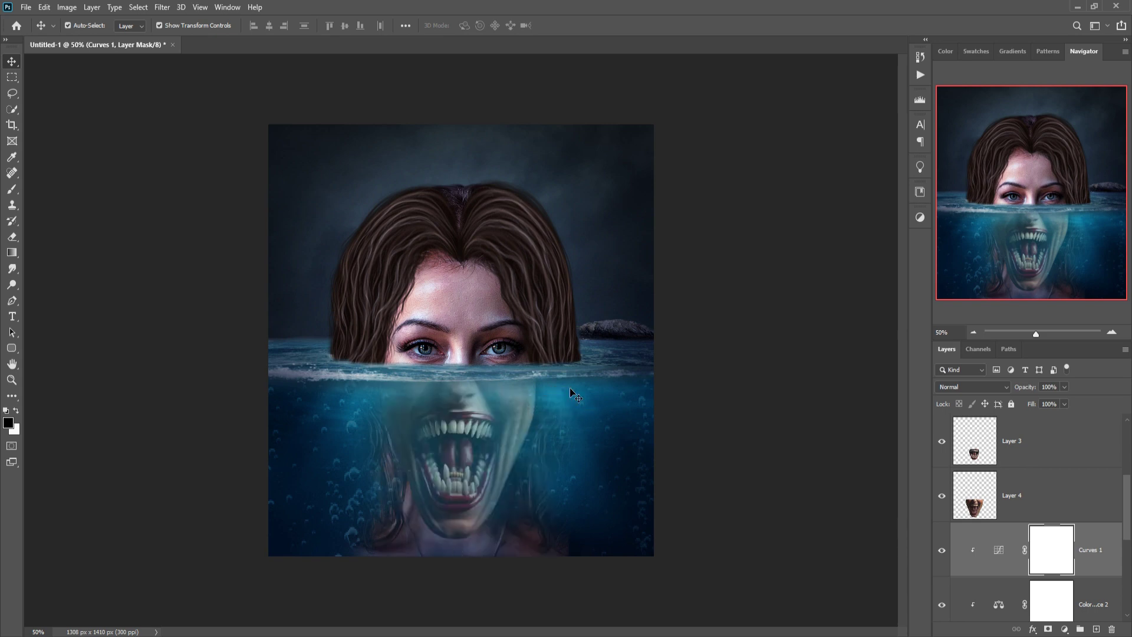
pyautogui.click(756, 279)
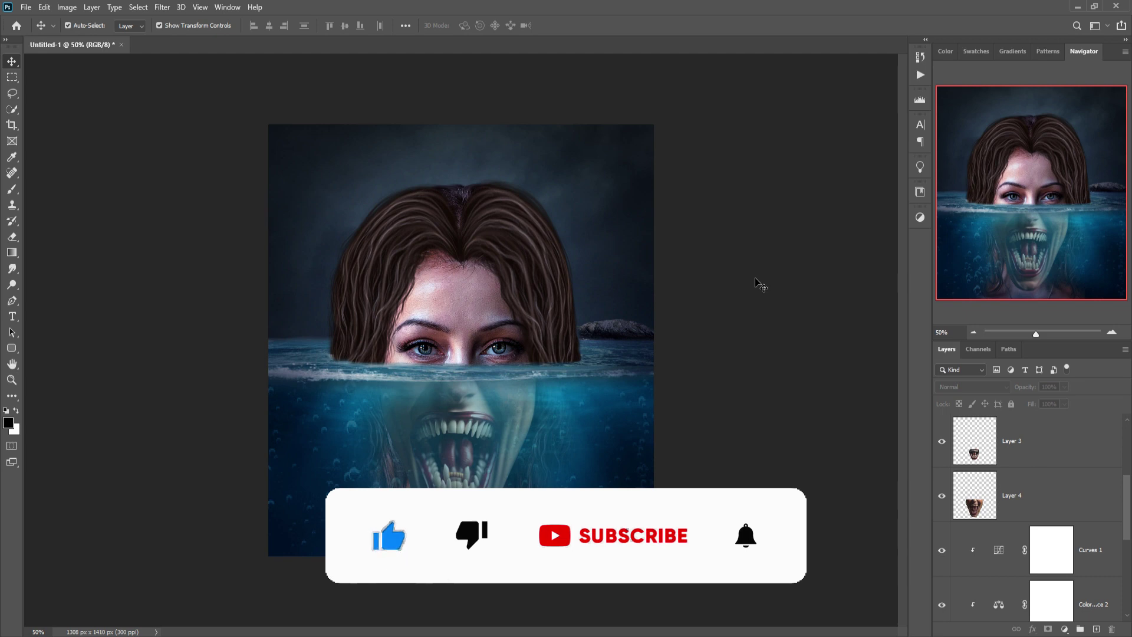